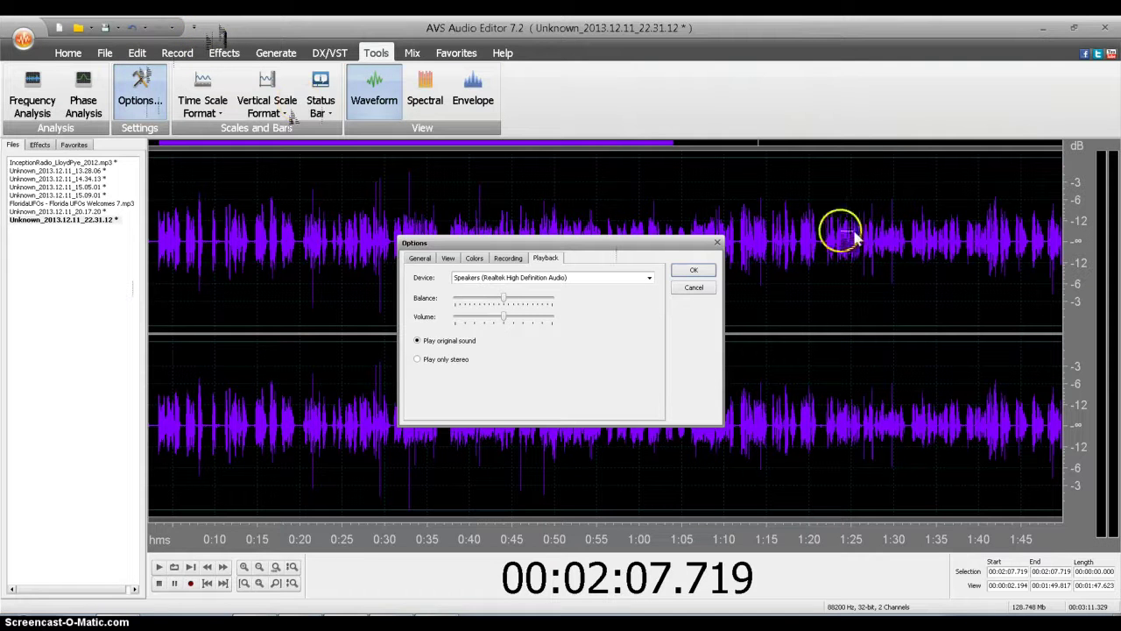
Step: Close the Options dialog and return to the Tools commands with the recording's waveform showing
left_click(717, 243)
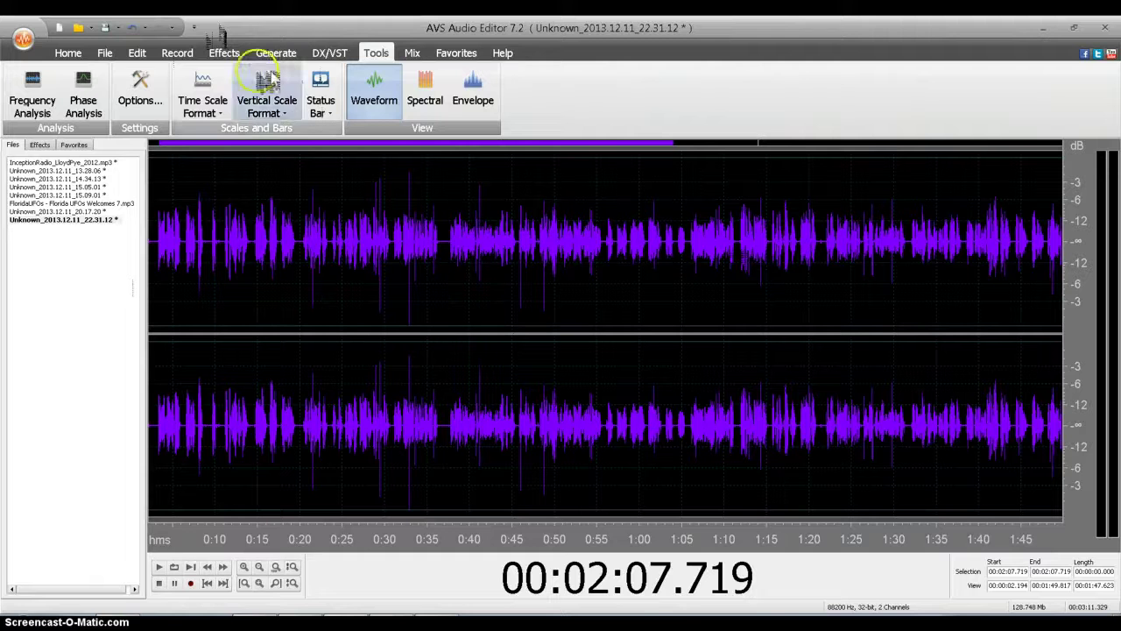
left_click(68, 52)
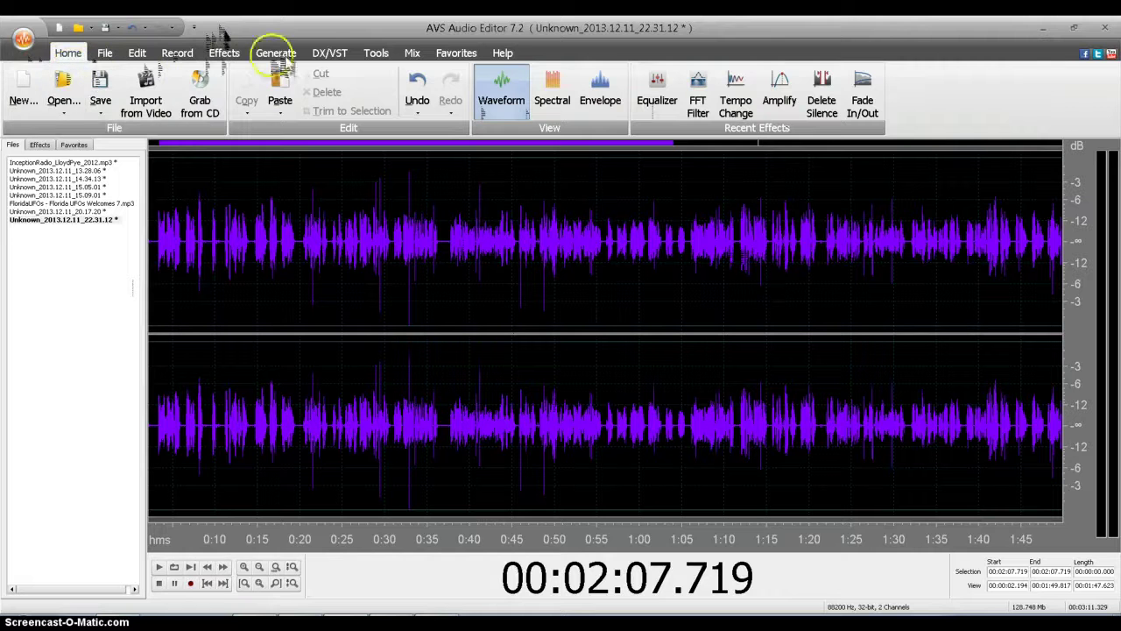
left_click(378, 55)
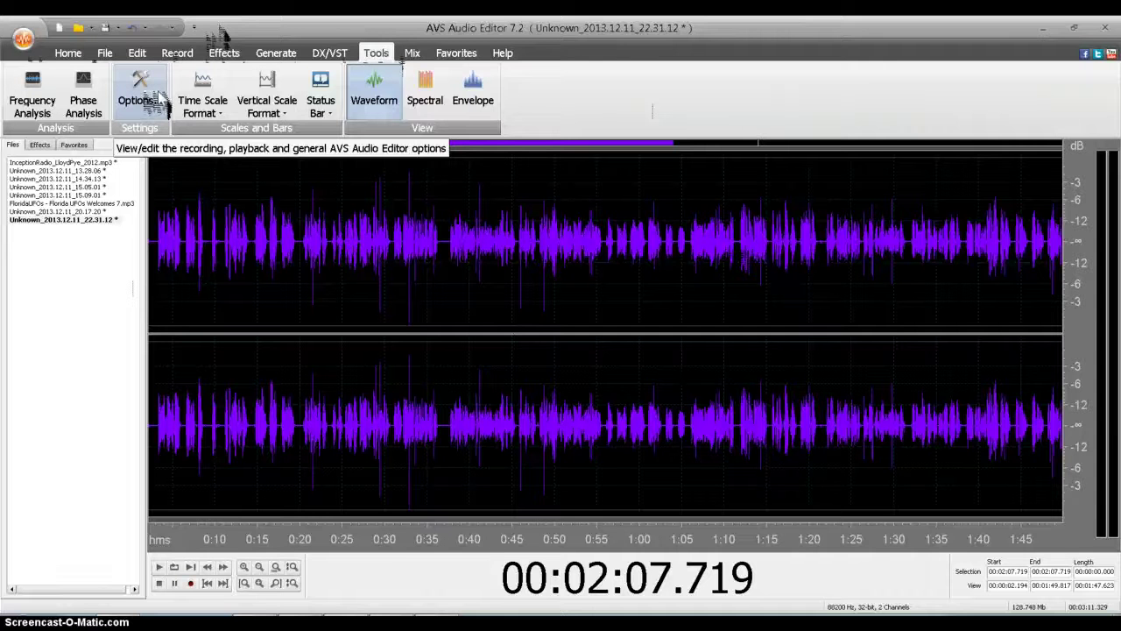
Step: Open Tools > Options and leave Realtek as the playback device
left_click(143, 97)
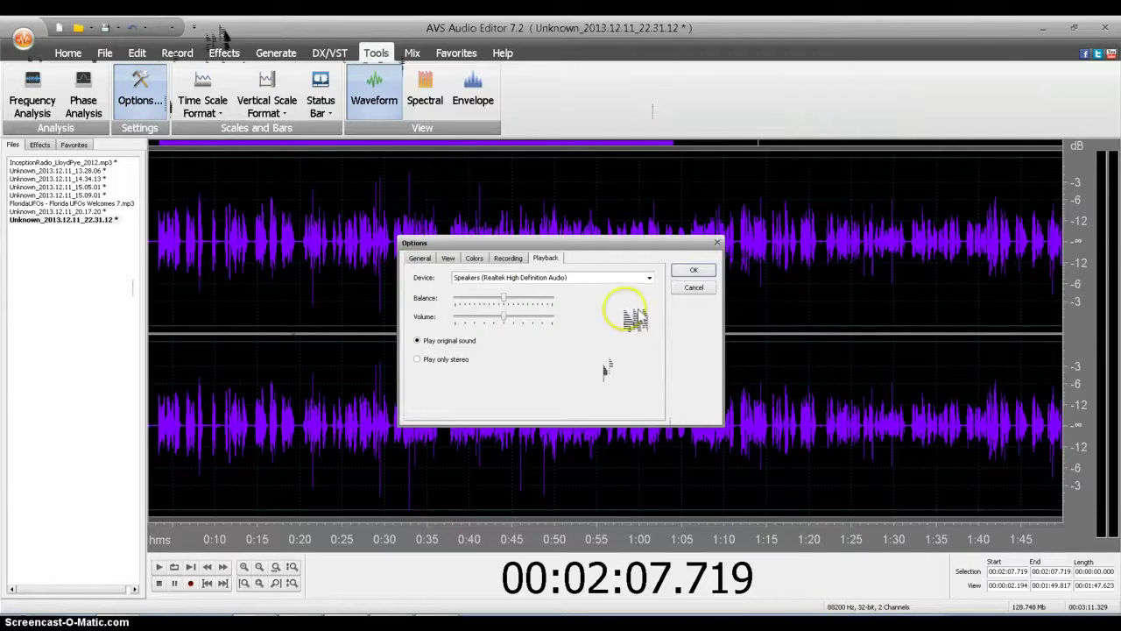
left_click(649, 278)
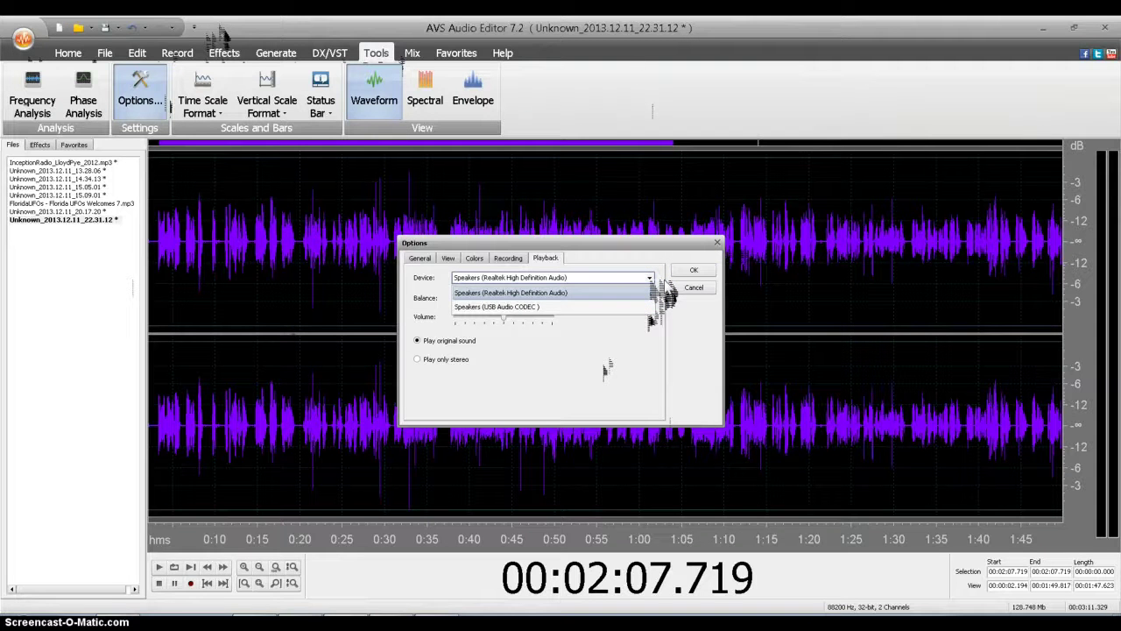
left_click(651, 291)
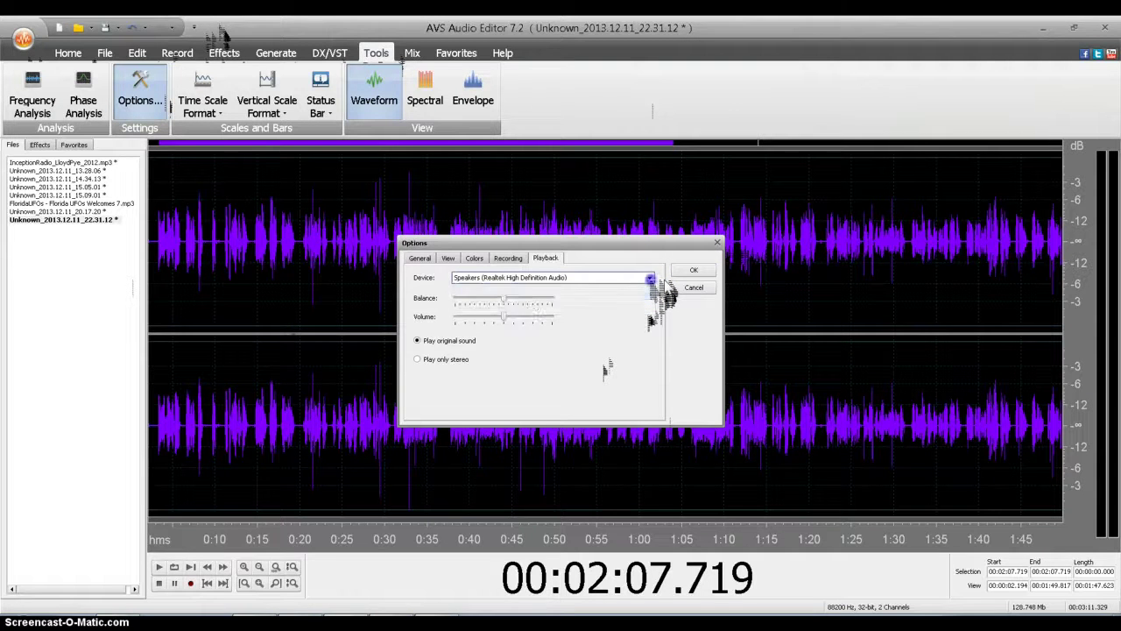
Step: Review the recording inputs and keep Microphone (USB Audio CODEC) as the input
left_click(512, 259)
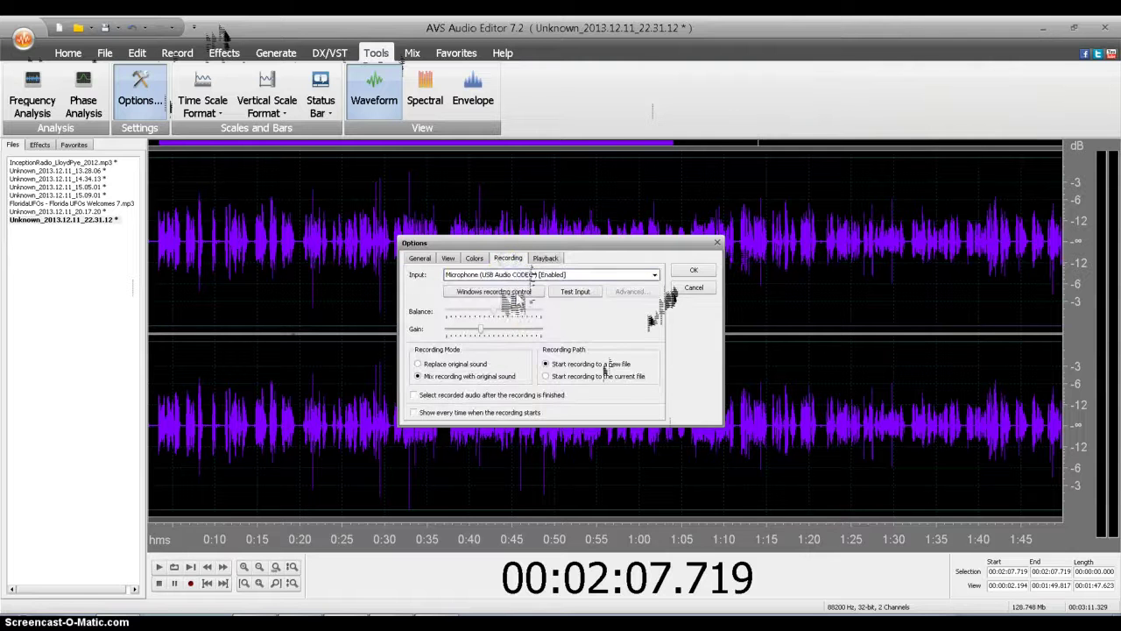
left_click(654, 275)
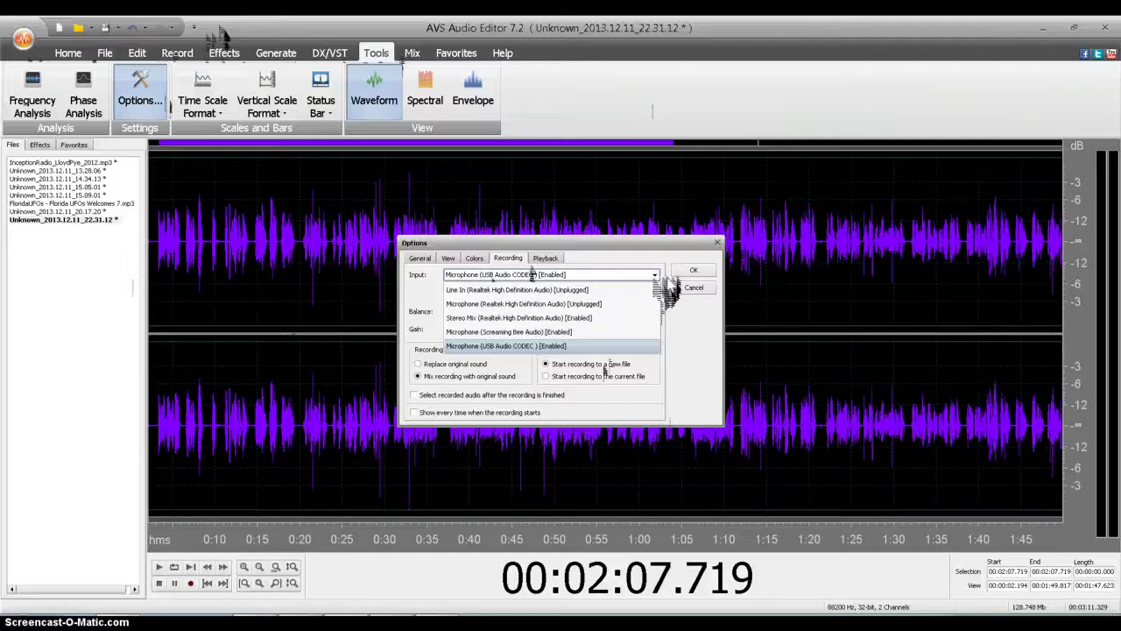
left_click(567, 334)
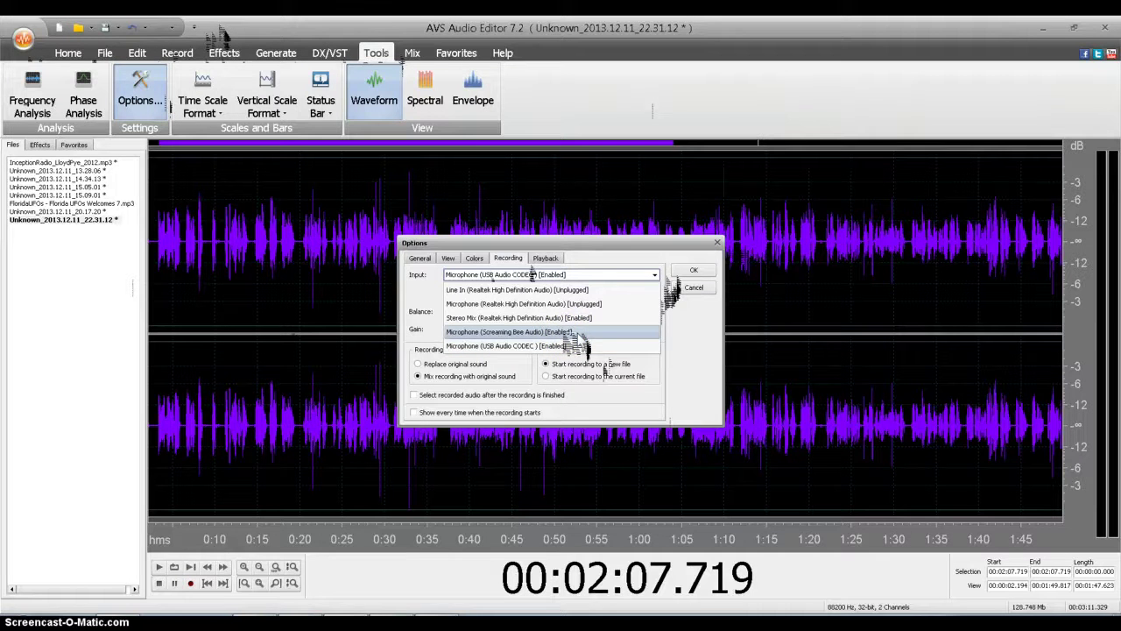
left_click(567, 320)
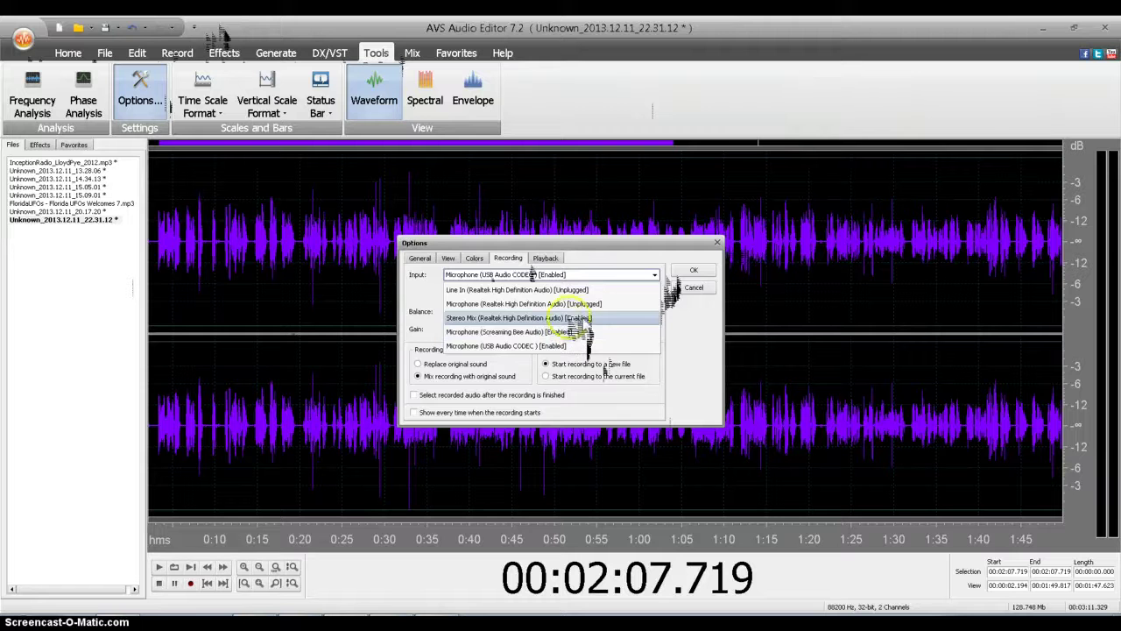
left_click(583, 305)
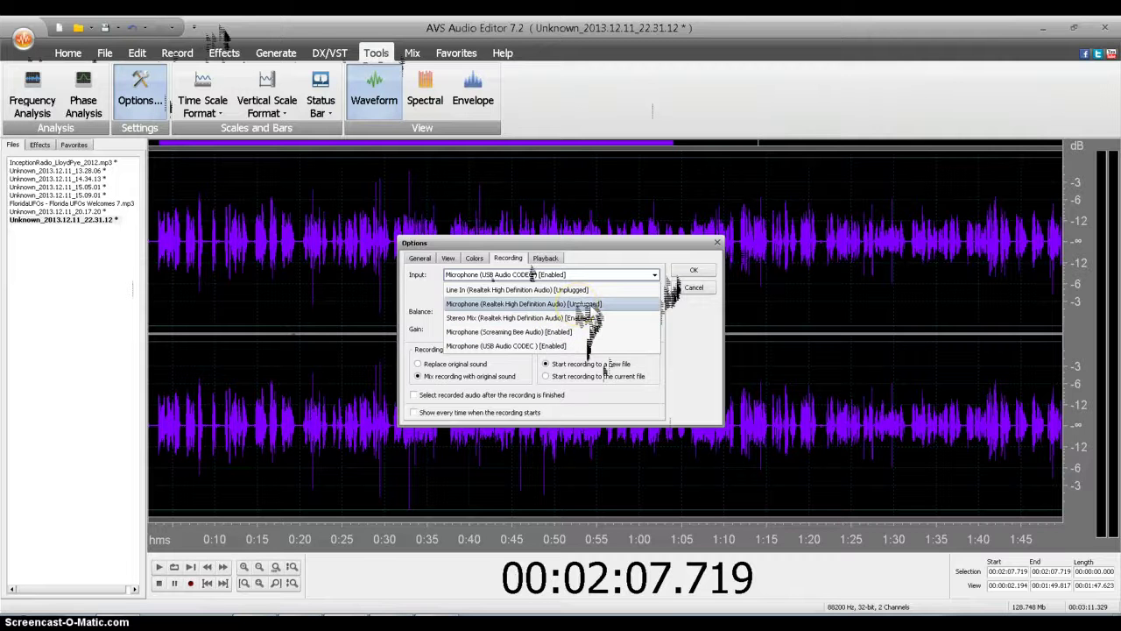
left_click(580, 291)
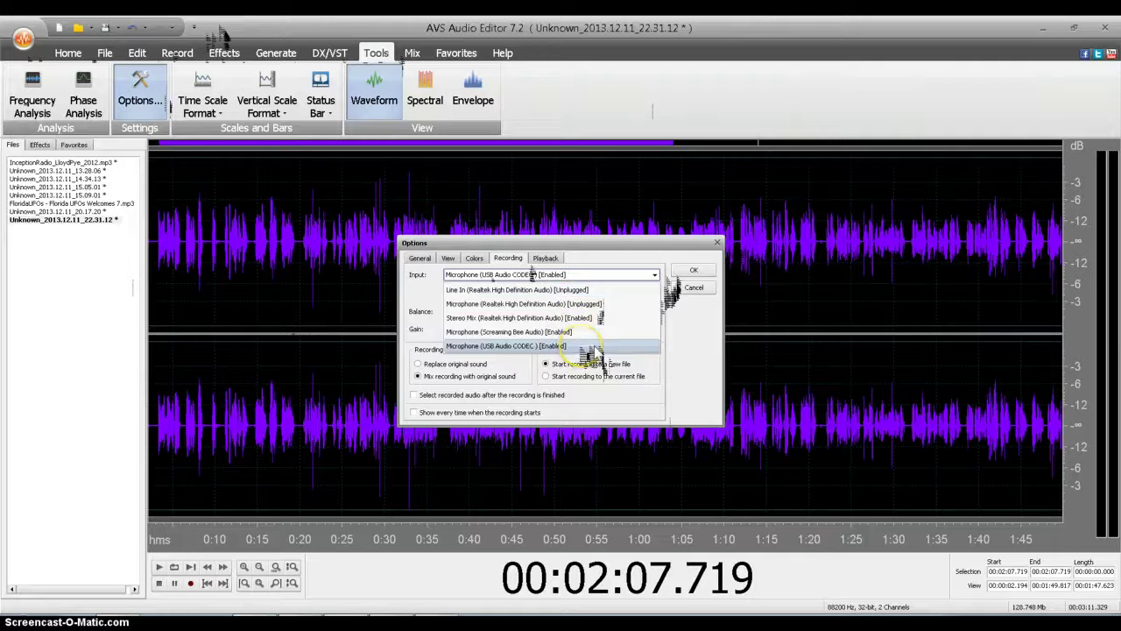
left_click(581, 347)
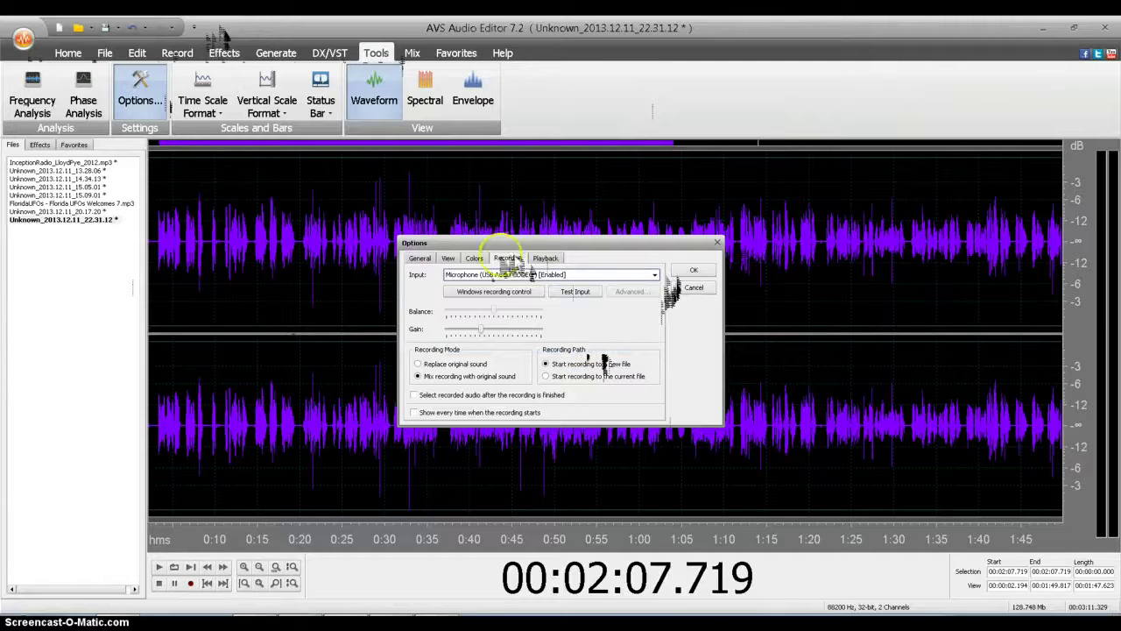
left_click(474, 257)
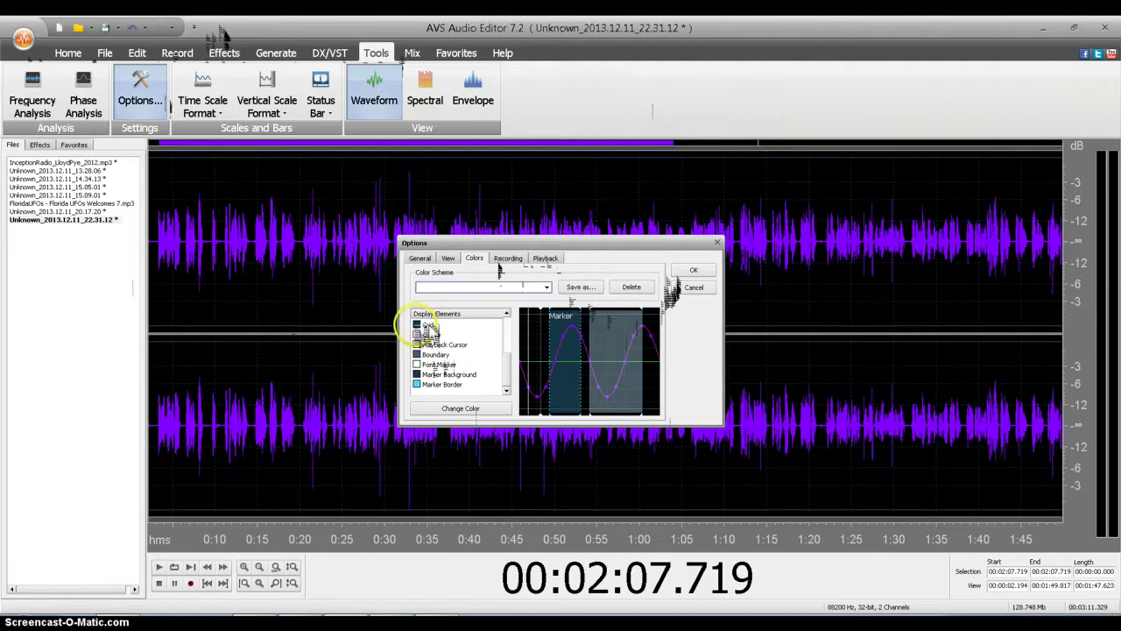
Step: Change the Grid display colour to a dark blue
left_click(429, 325)
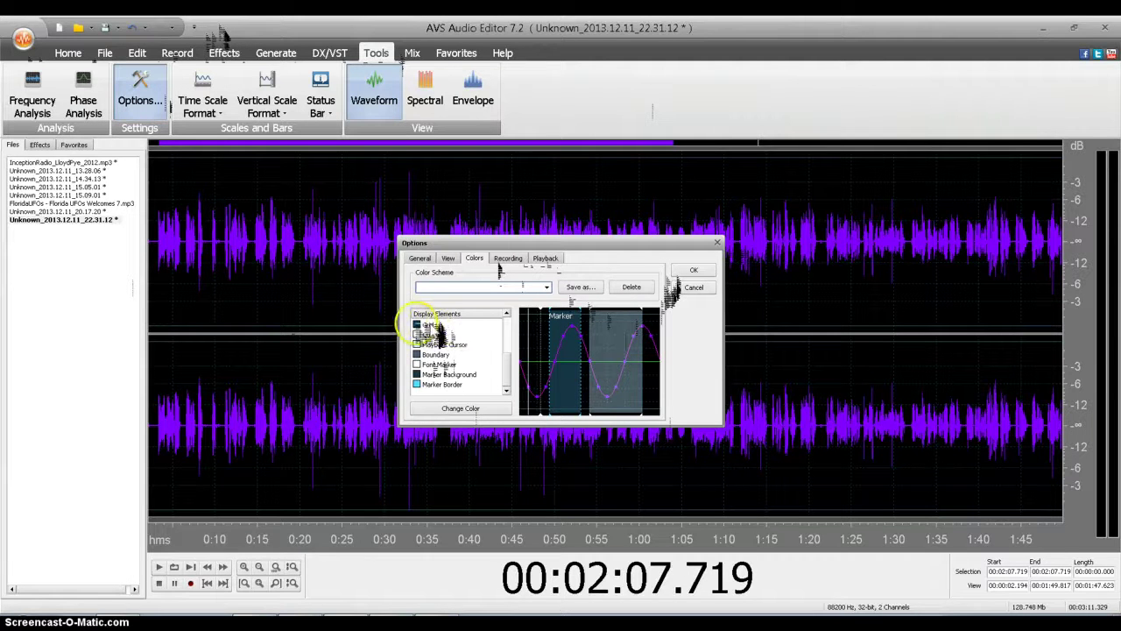
left_click(432, 326)
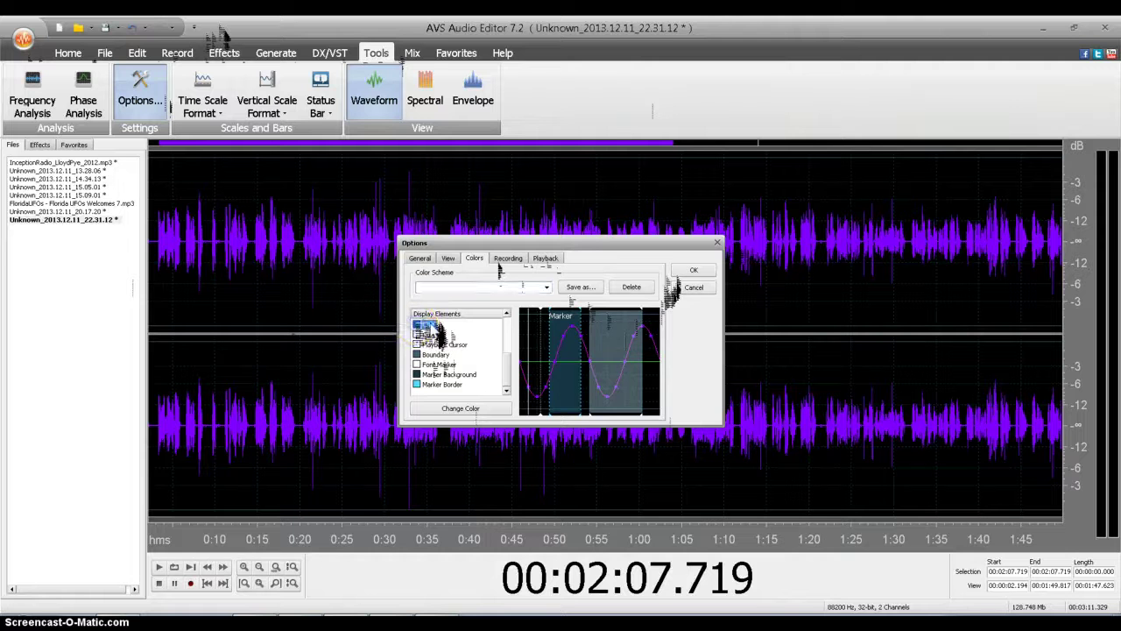
left_click(461, 408)
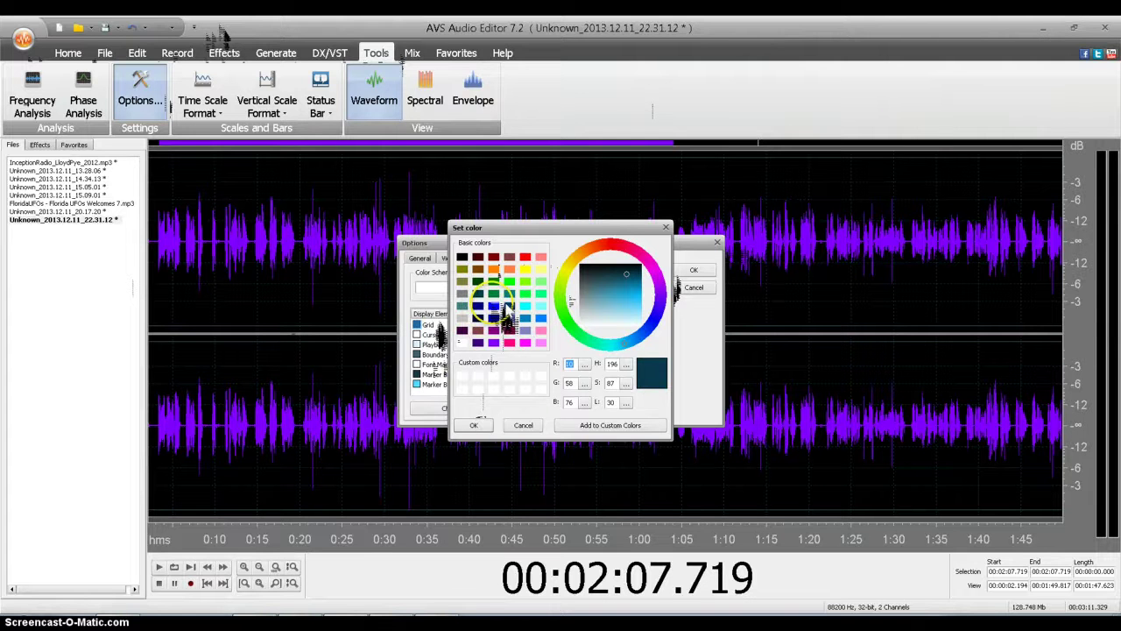
left_click(495, 306)
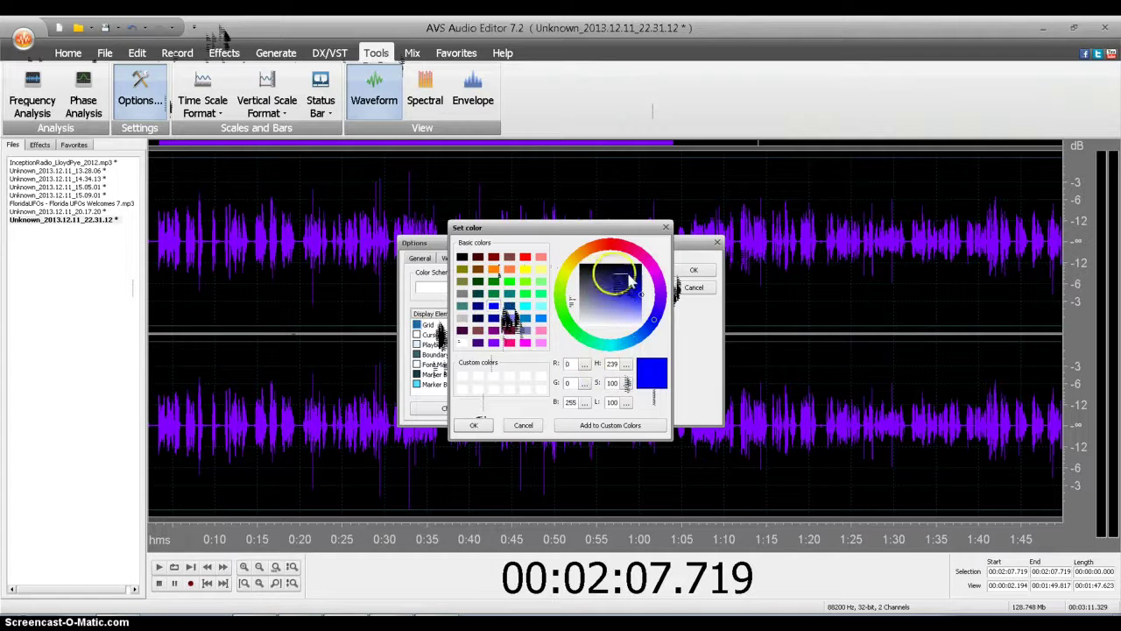
left_click_drag(649, 297, 631, 280)
left_click(473, 425)
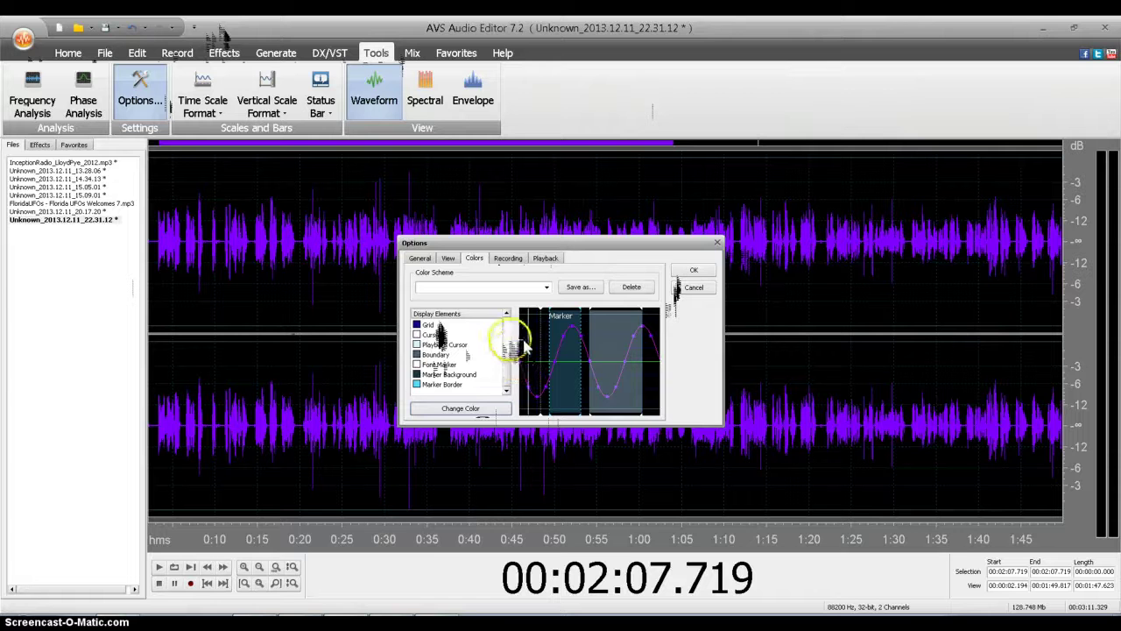
left_click(509, 373)
left_click_drag(509, 324, 509, 388)
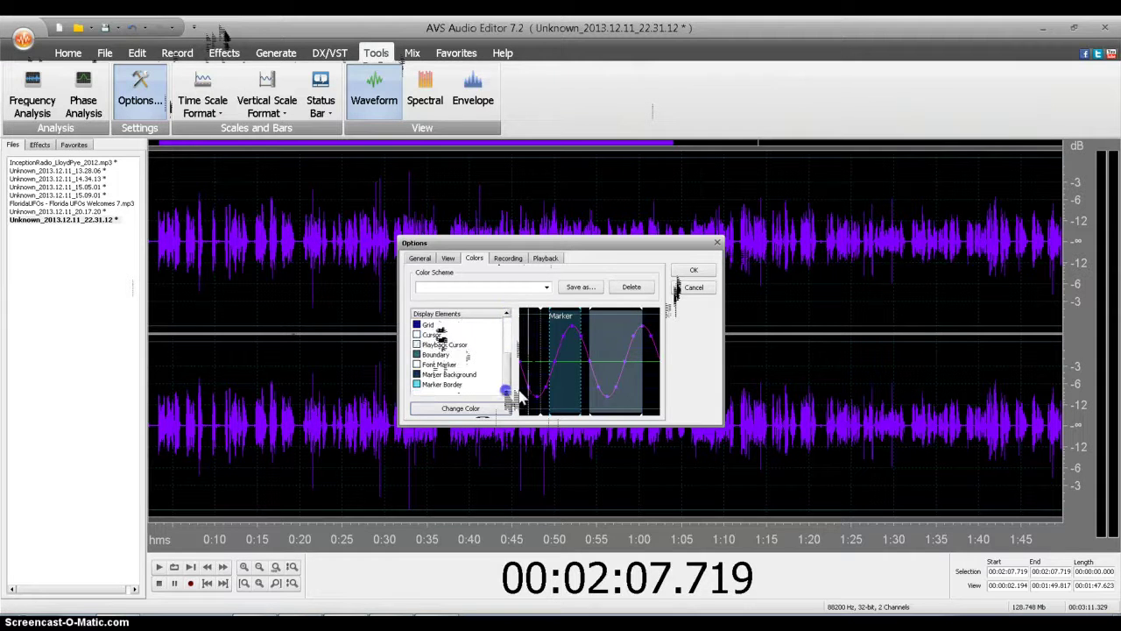
left_click(492, 415)
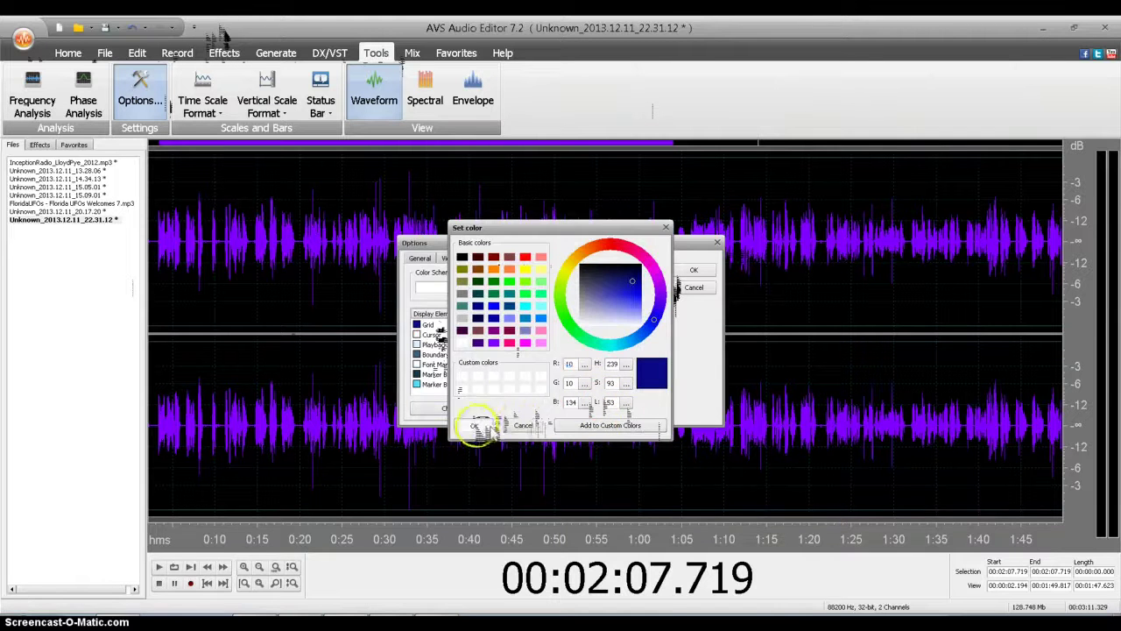
left_click(524, 425)
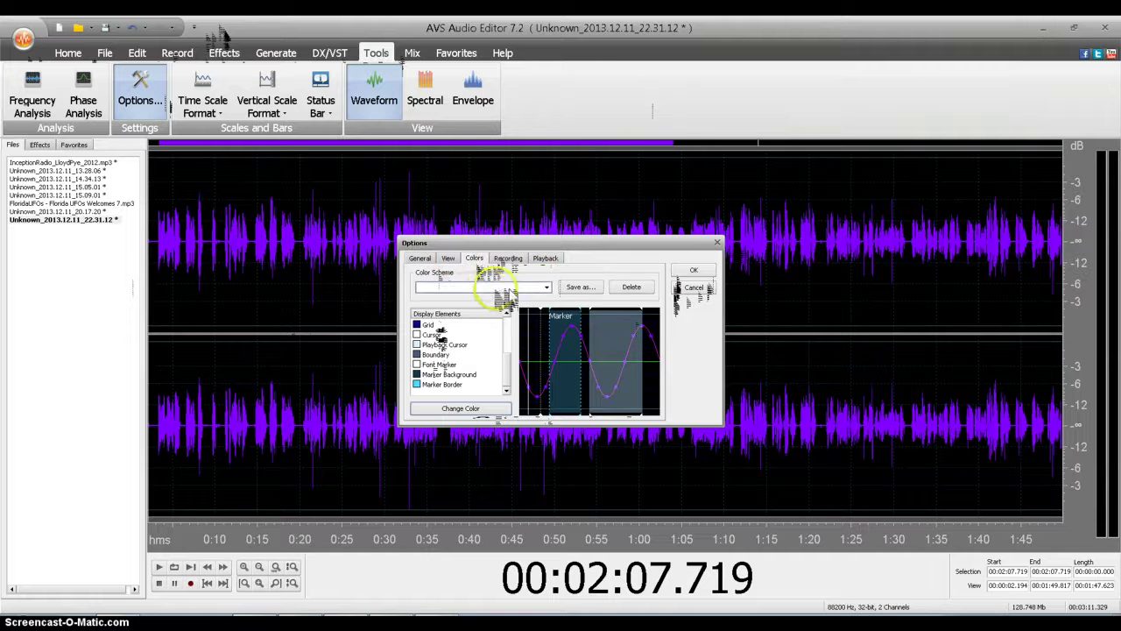
Step: Save the colours as a scheme named 'Blue & Purple' and close Options with OK
left_click(581, 289)
left_click(575, 323)
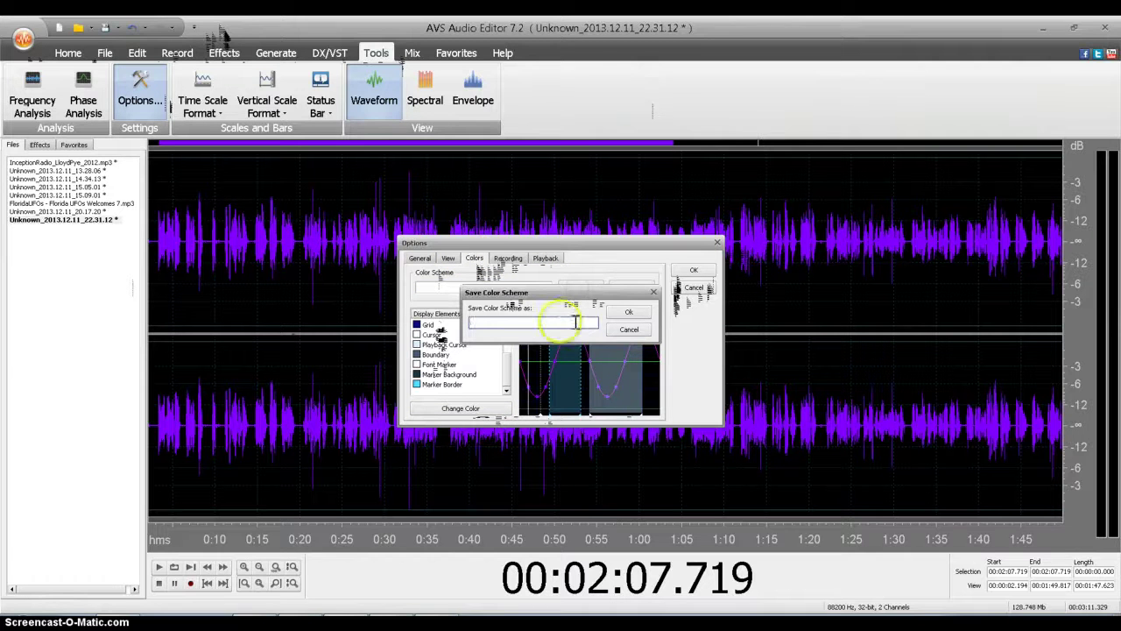
key("Caps_Lock")
type("Blue & Purple")
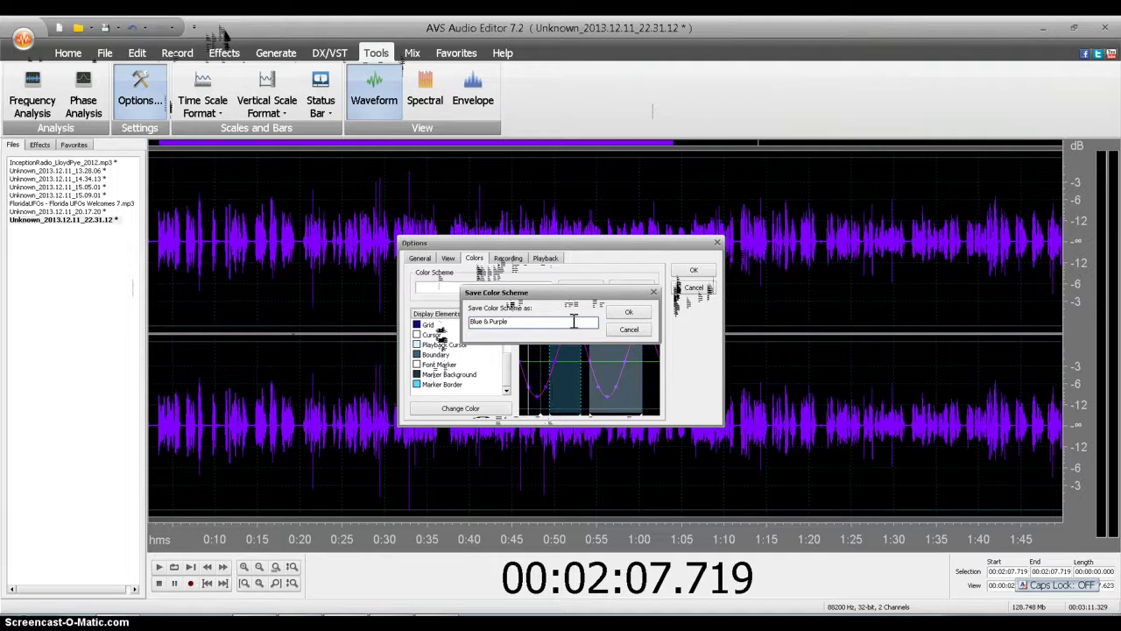
left_click(628, 311)
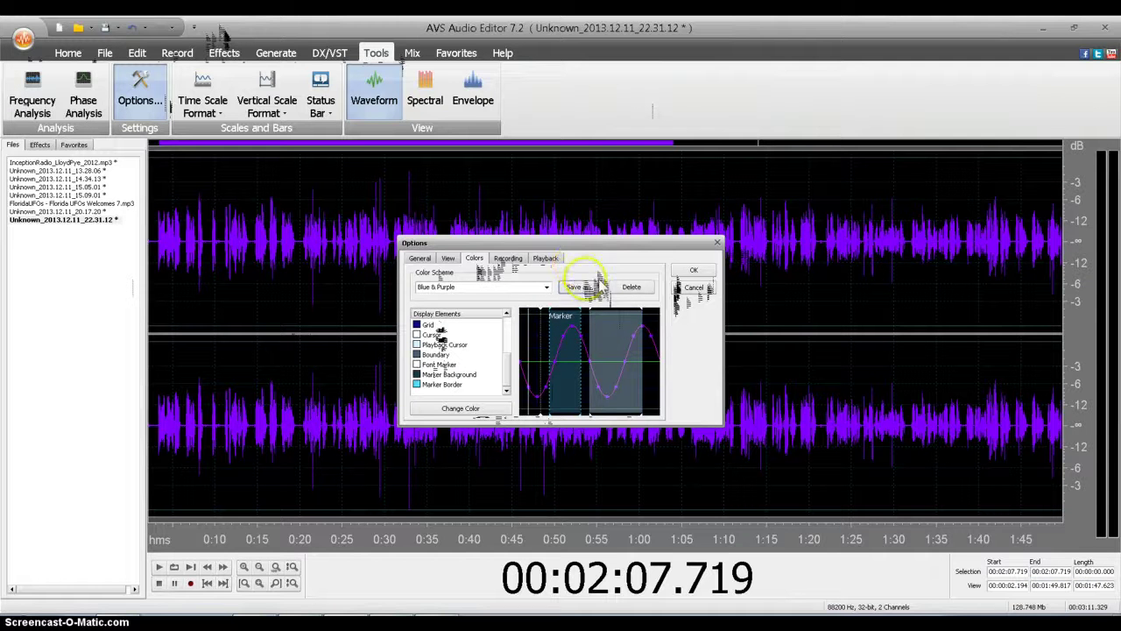
left_click(689, 270)
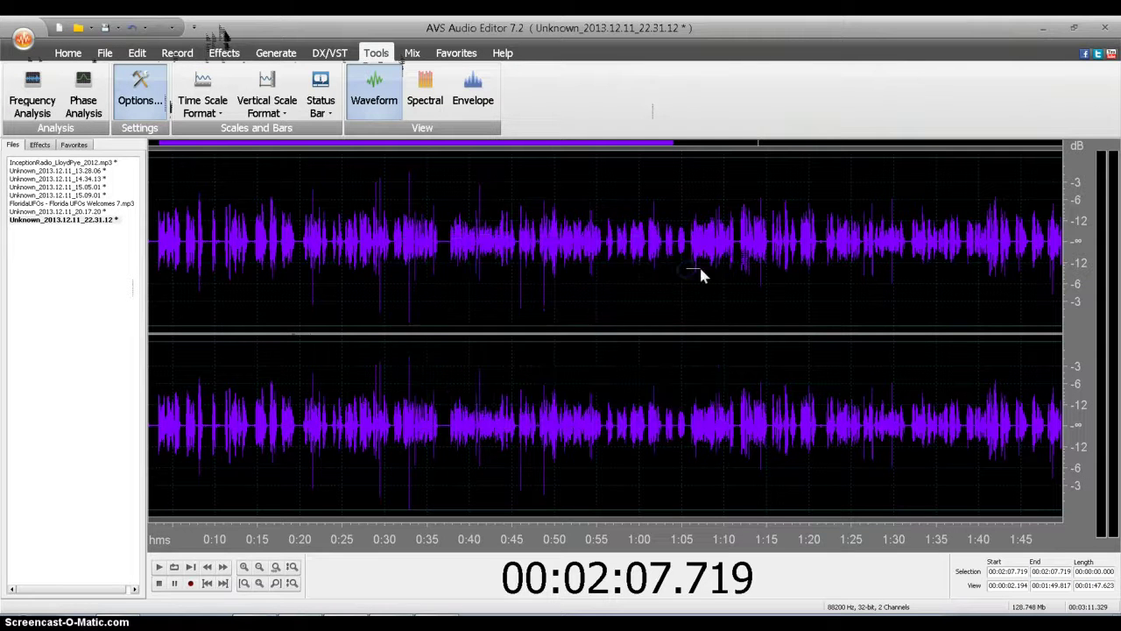
Step: Reopen Options, keep spectral resolution 64 and Classic style, then close from the General page
left_click(139, 96)
left_click(450, 258)
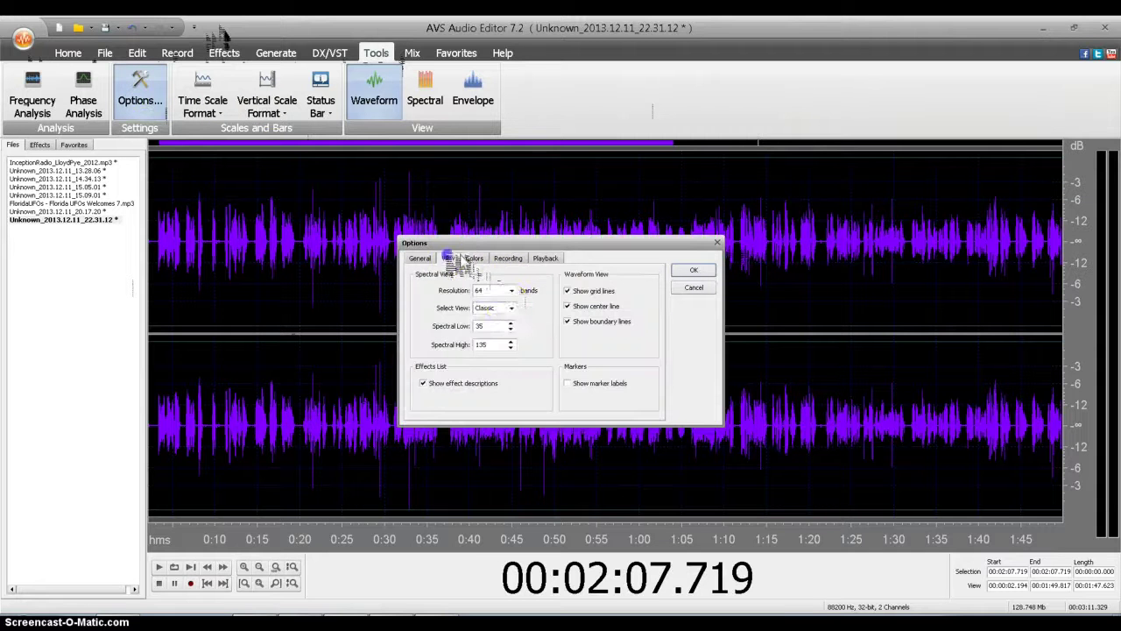
left_click(511, 290)
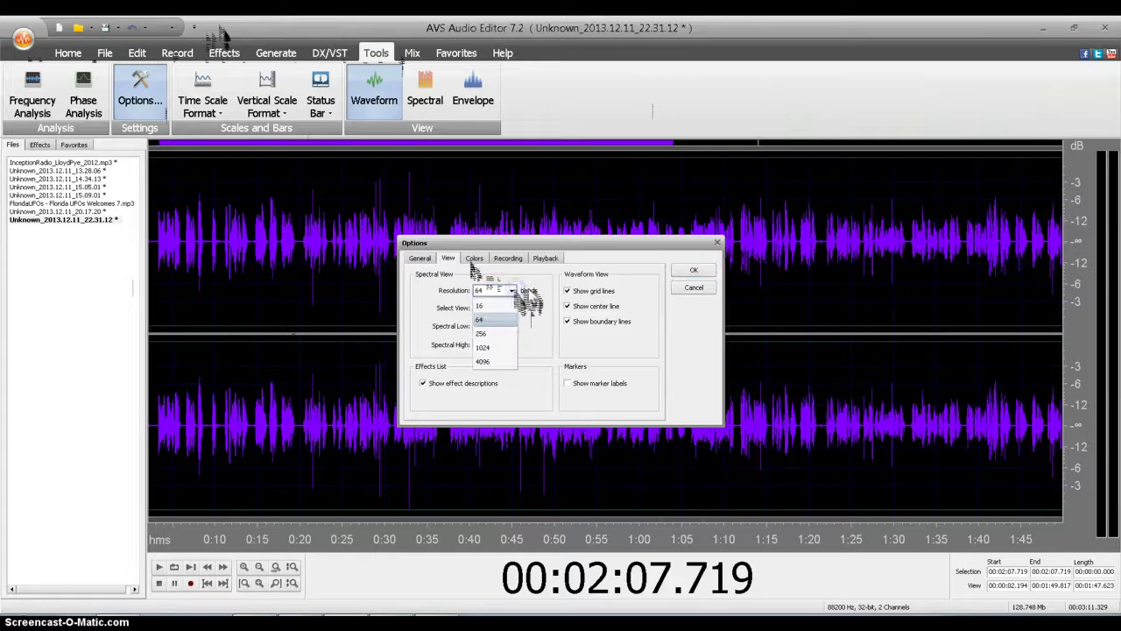
left_click(511, 290)
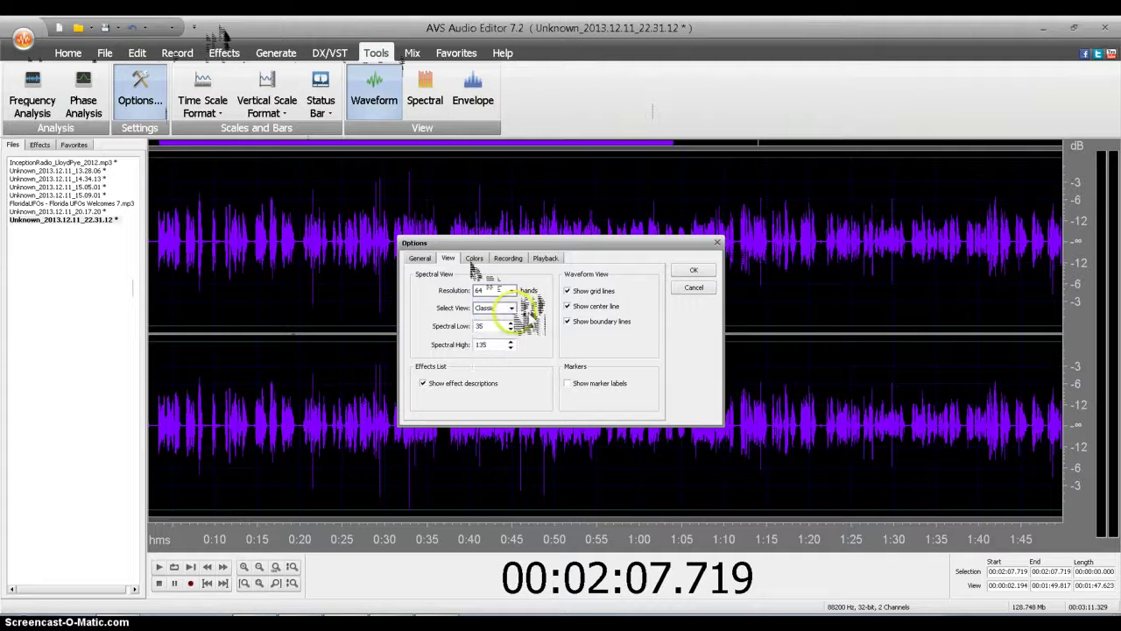
left_click(511, 307)
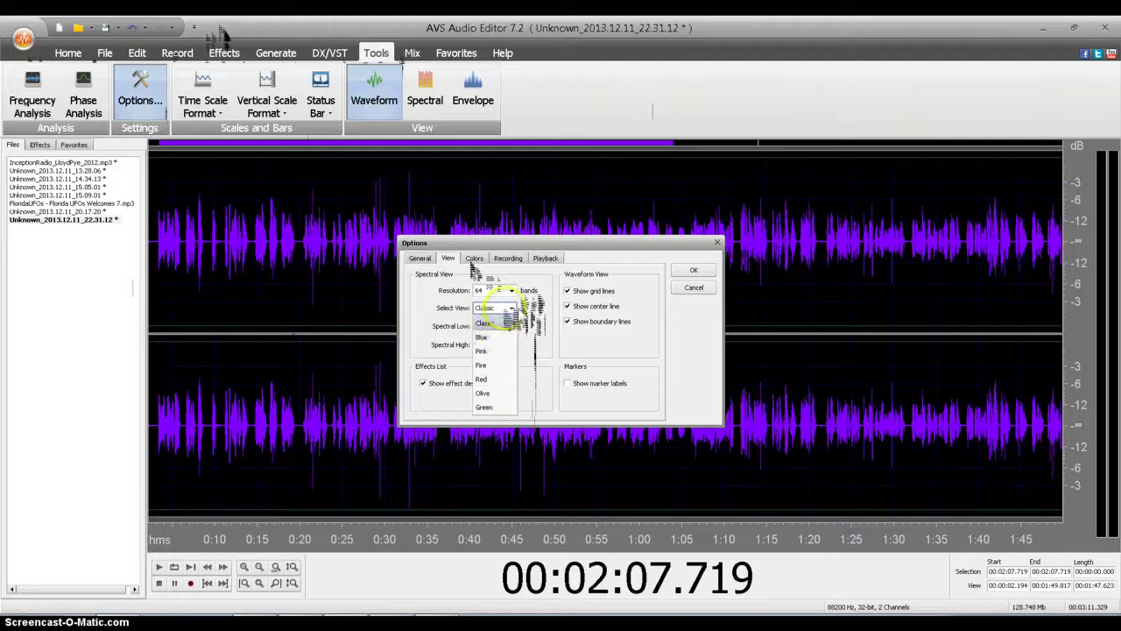
left_click(508, 321)
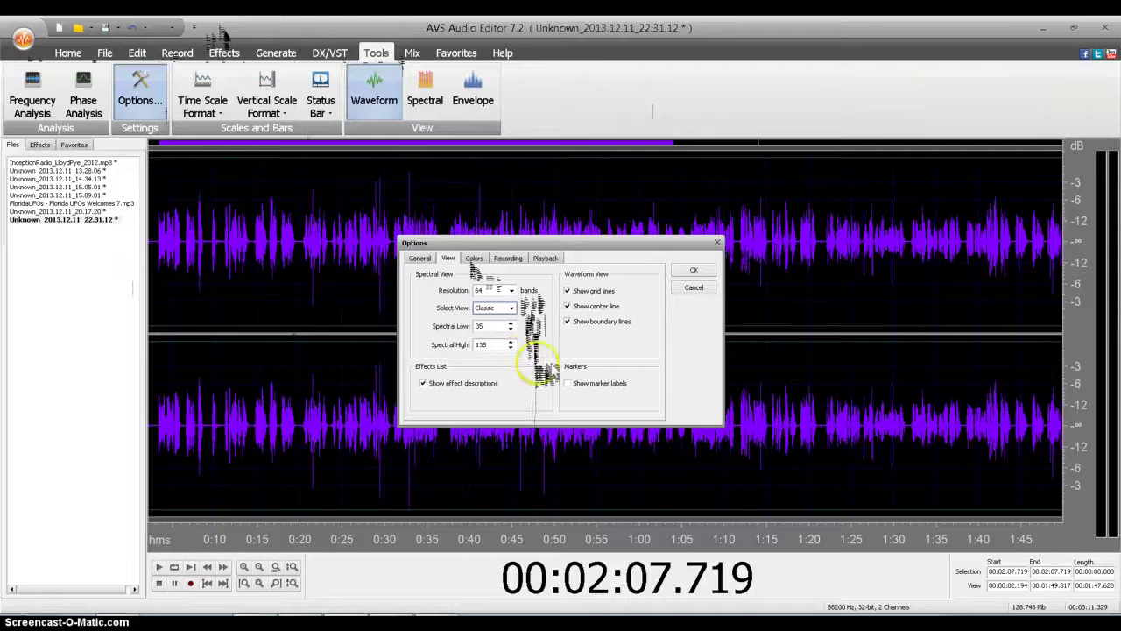
left_click(419, 258)
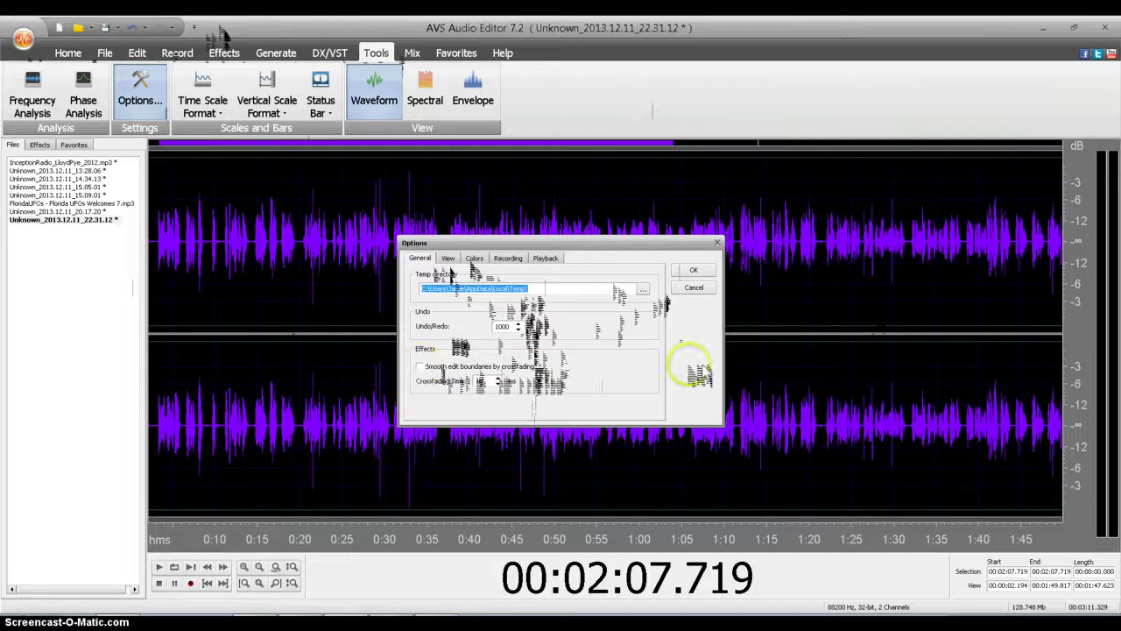
left_click(694, 270)
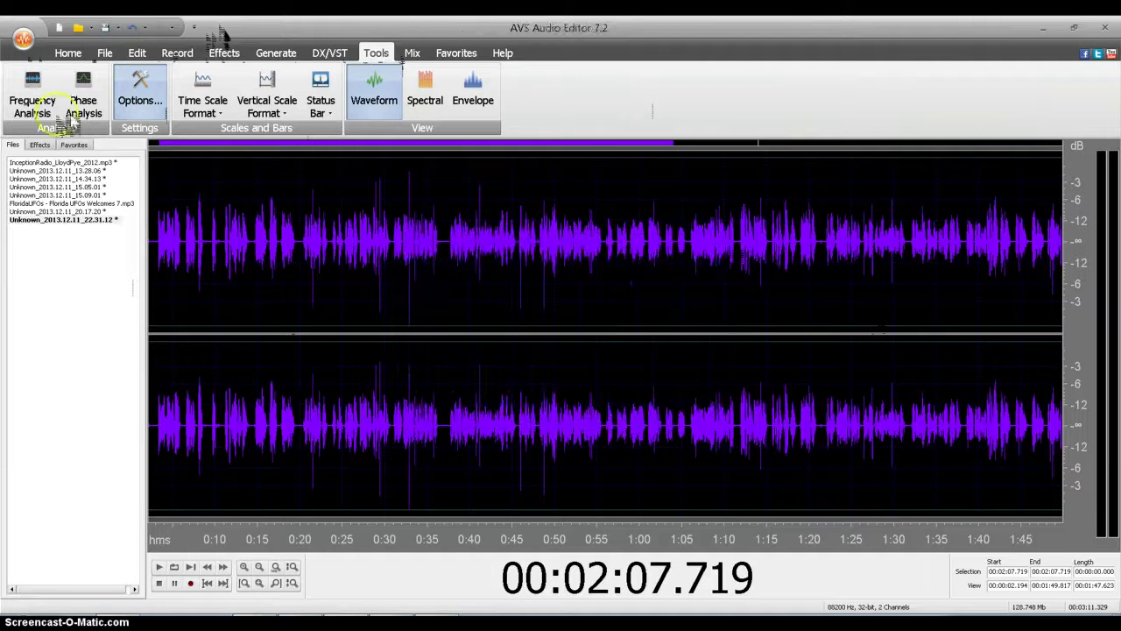
Step: Play the recording from about 0:03, stop it, and zoom in on the first 21 seconds
left_click(70, 53)
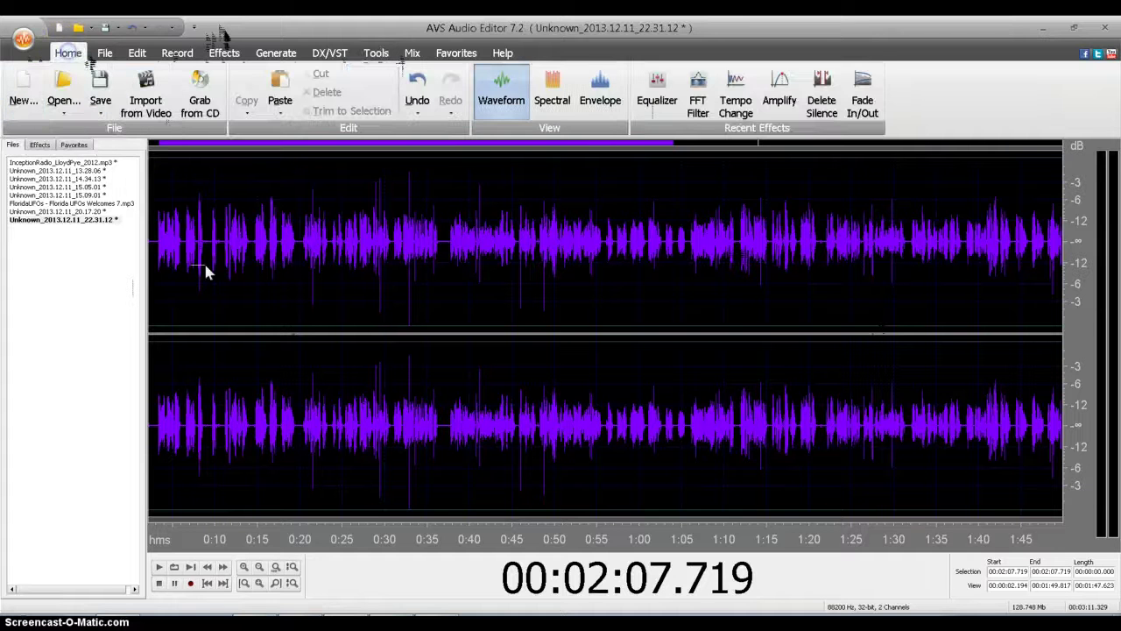
left_click(156, 246)
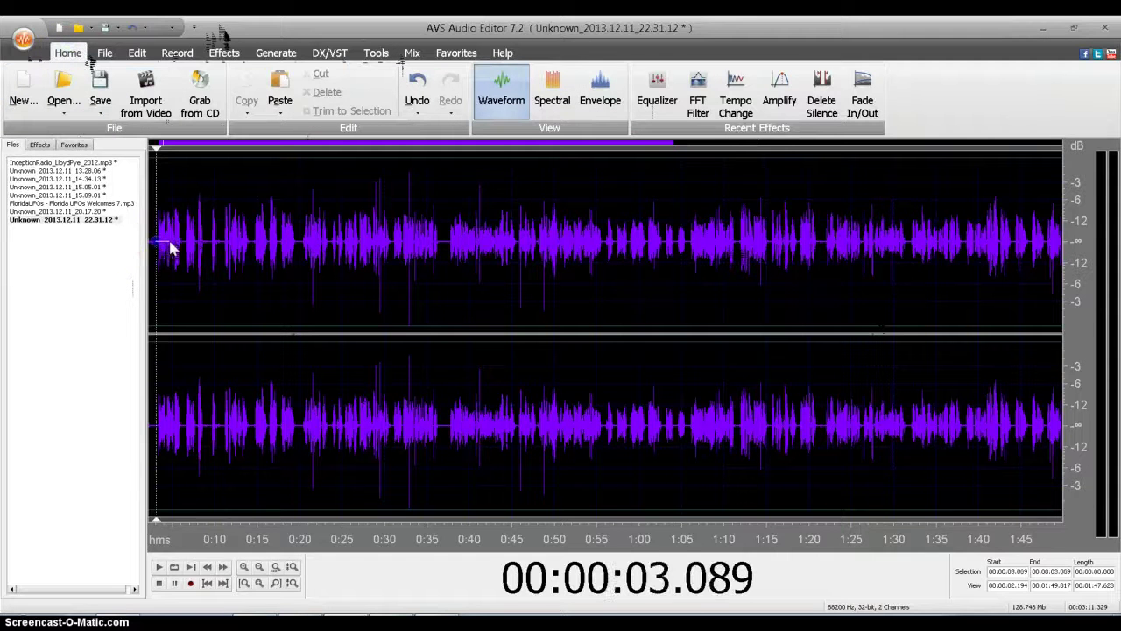
left_click(159, 567)
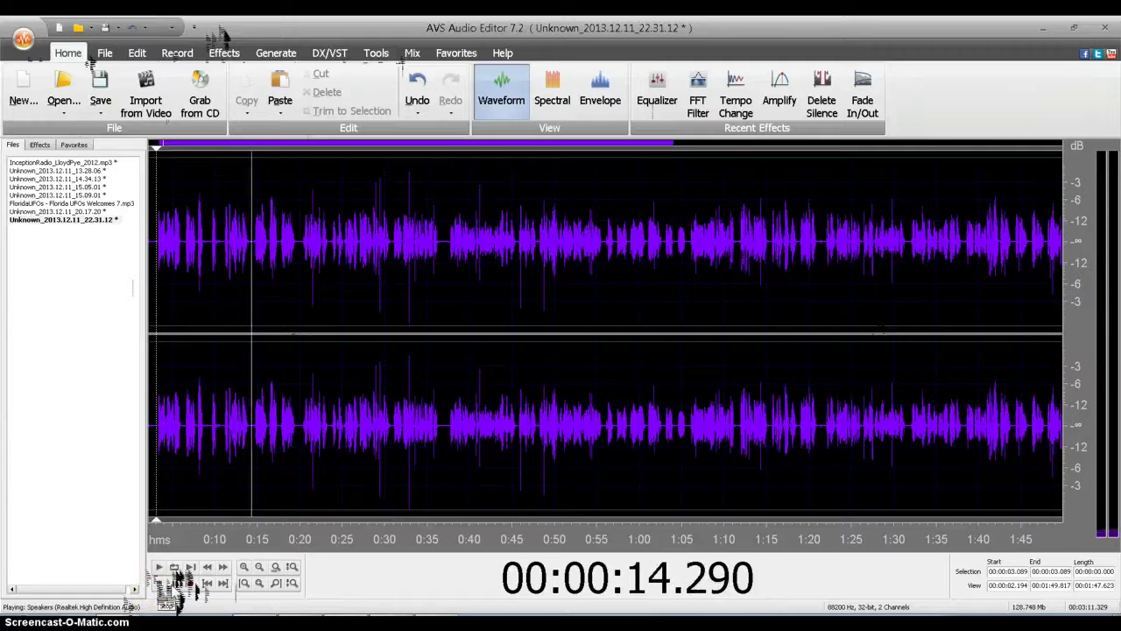
left_click(180, 585)
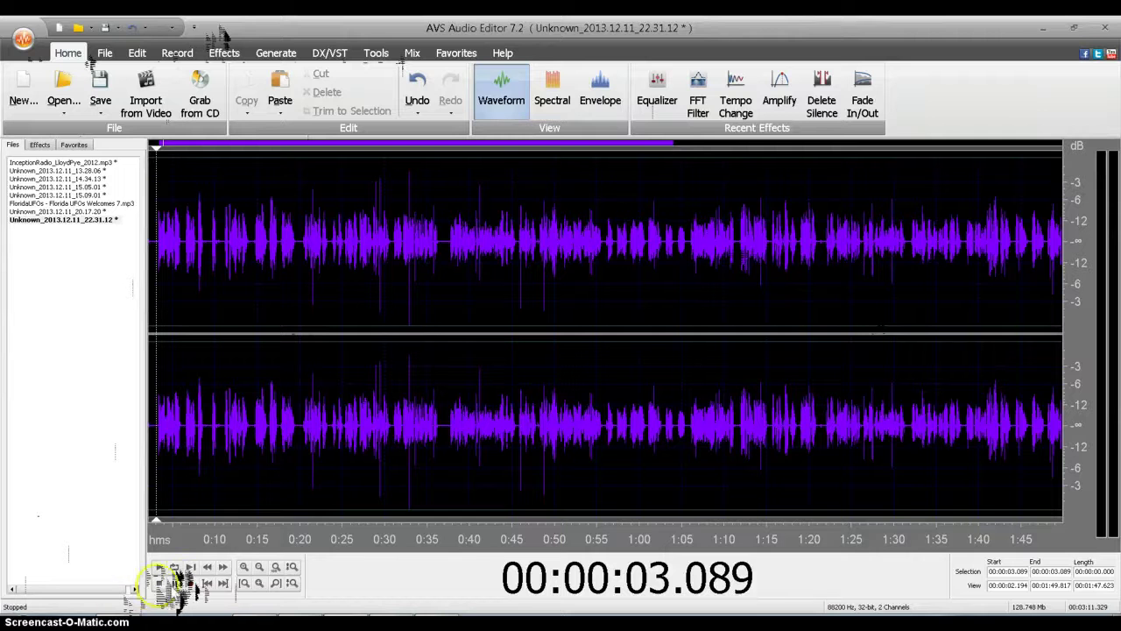
left_click(250, 567)
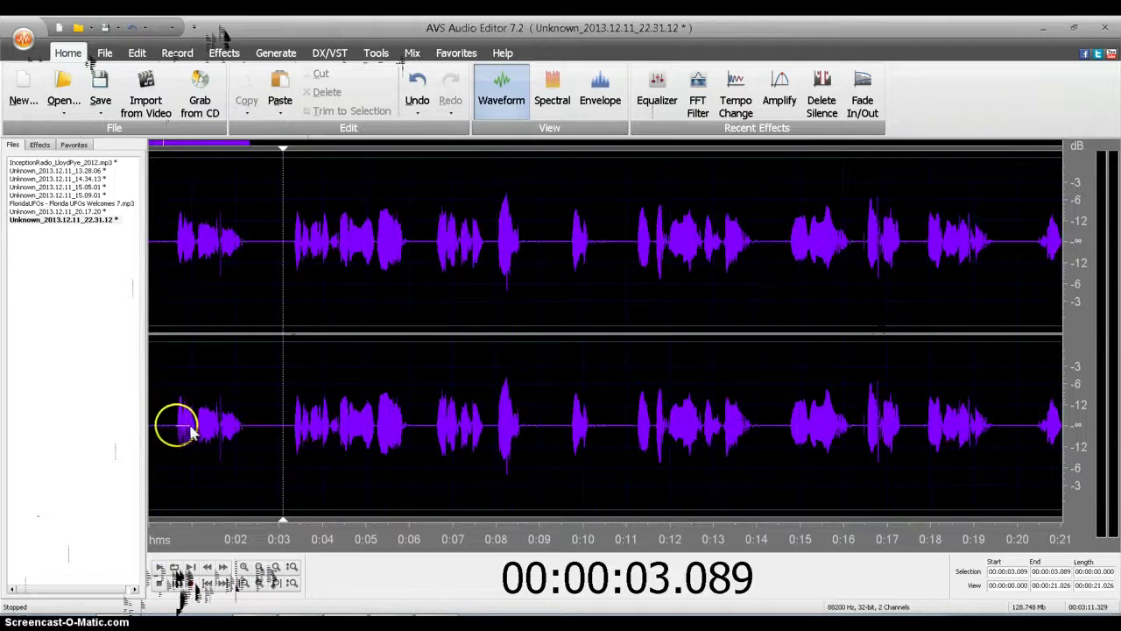
Step: Cut the opening 0.6 seconds and the pause from 0:01.6 to 0:02.7, then zoom out
left_click_drag(176, 429, 138, 430)
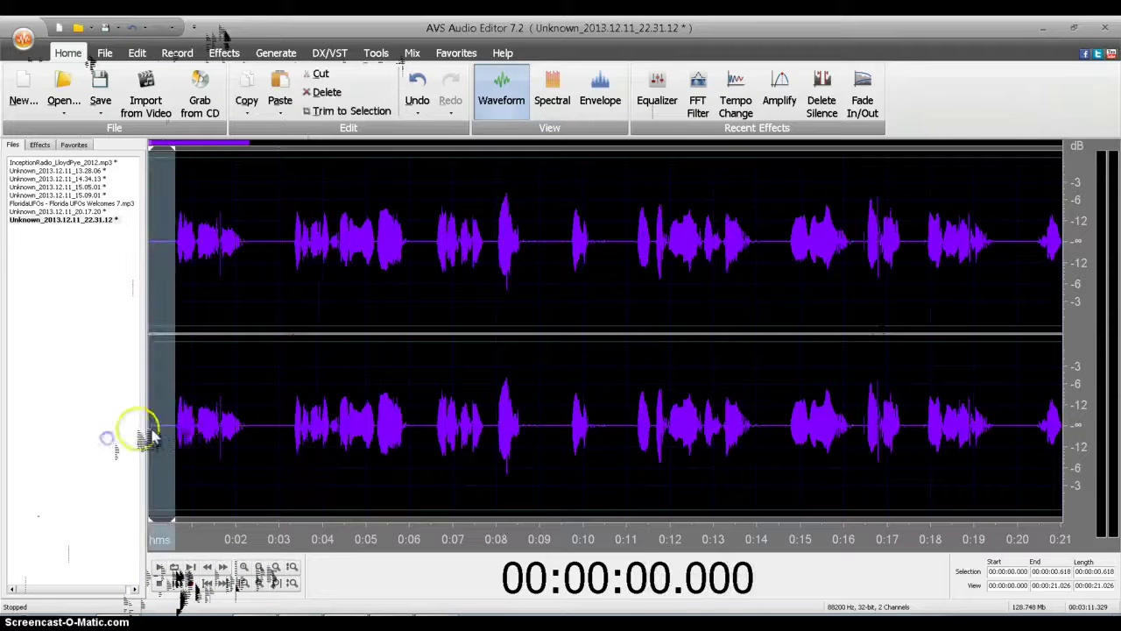
right_click(163, 430)
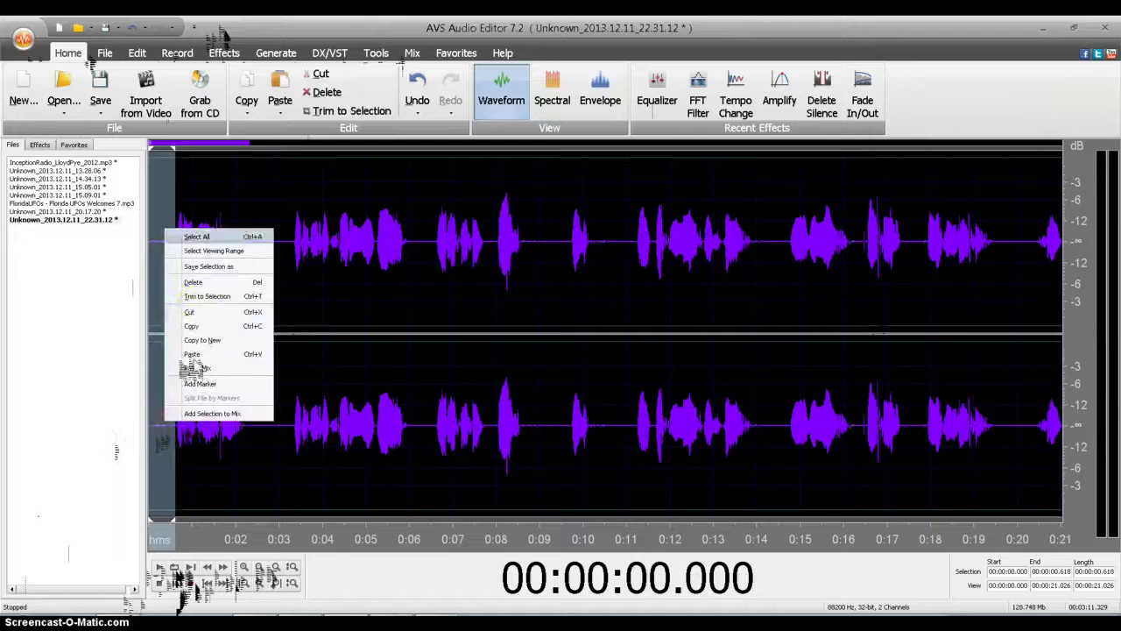
left_click(213, 325)
right_click(166, 426)
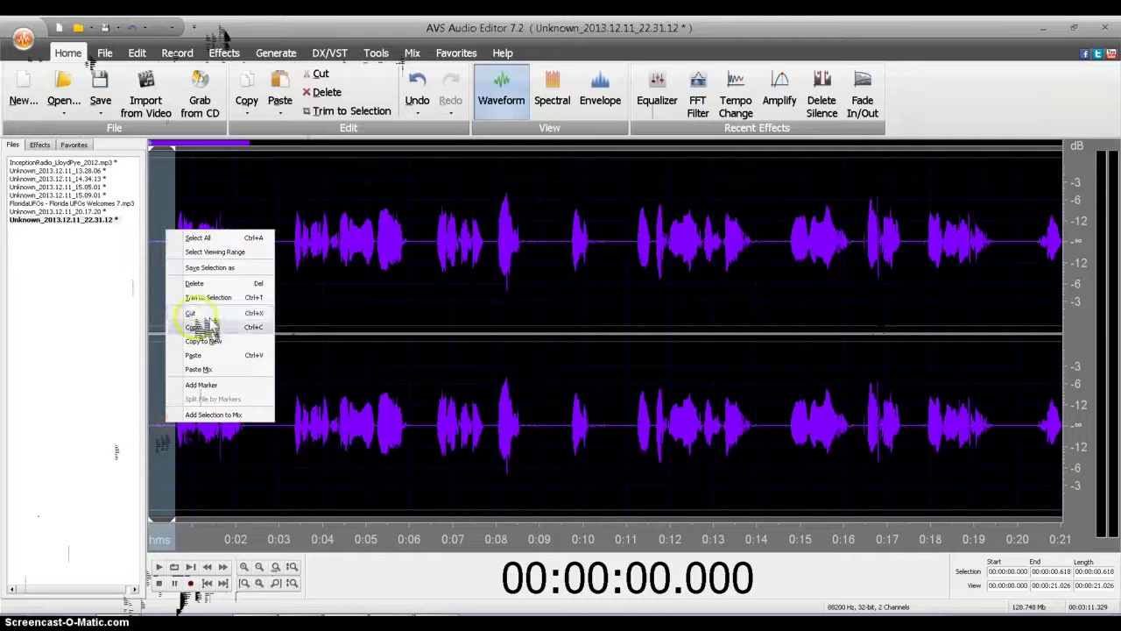
left_click(219, 324)
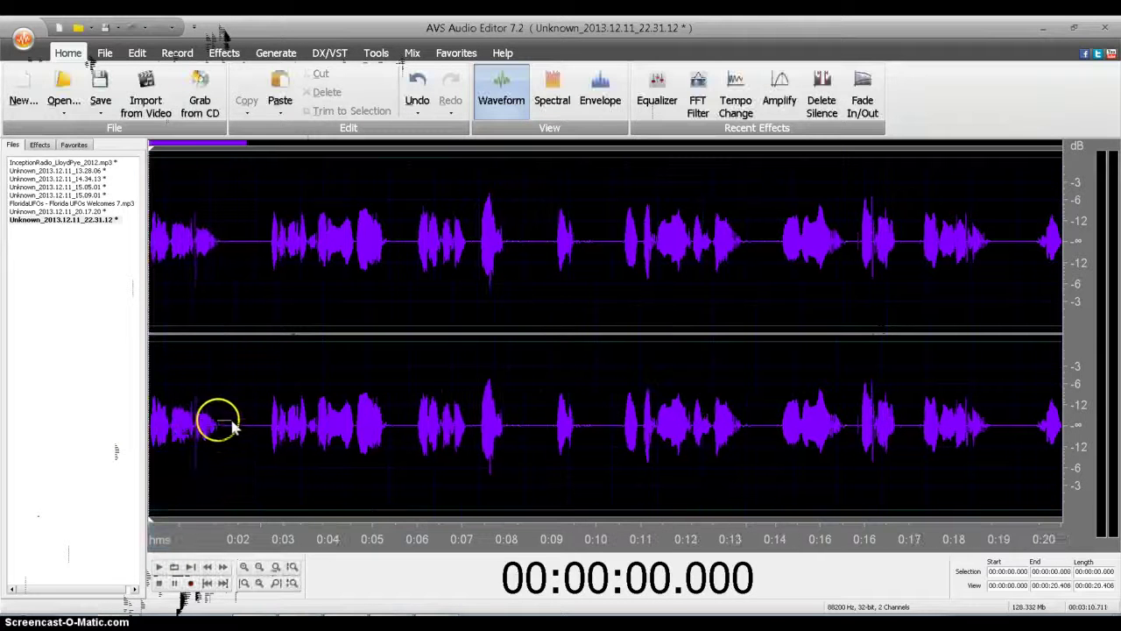
left_click_drag(223, 427, 268, 435)
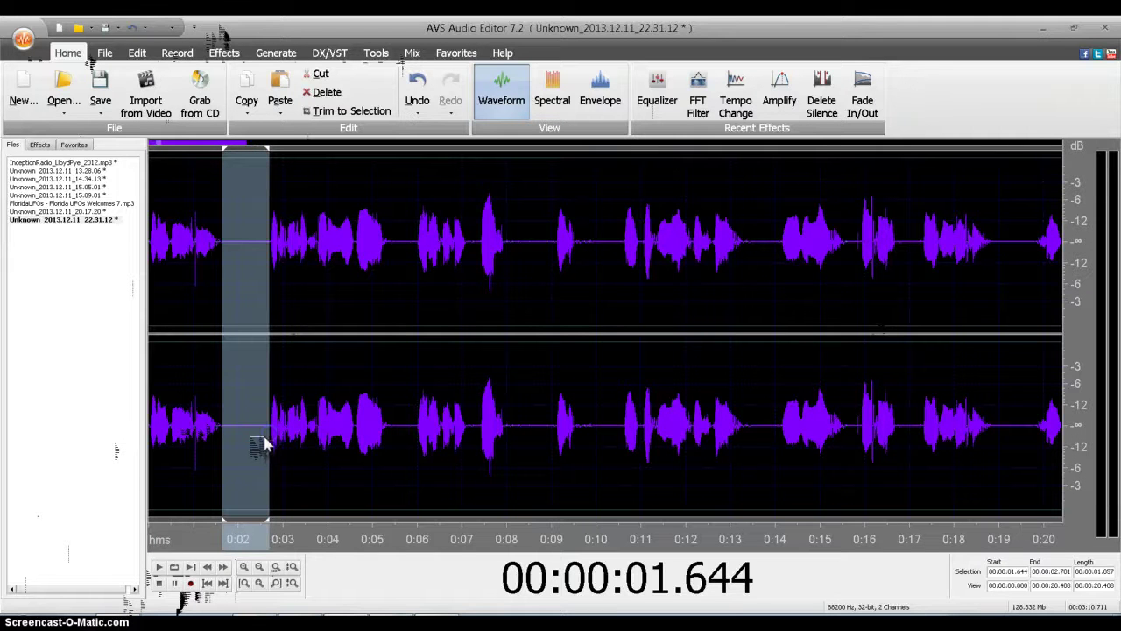
right_click(265, 444)
left_click(297, 337)
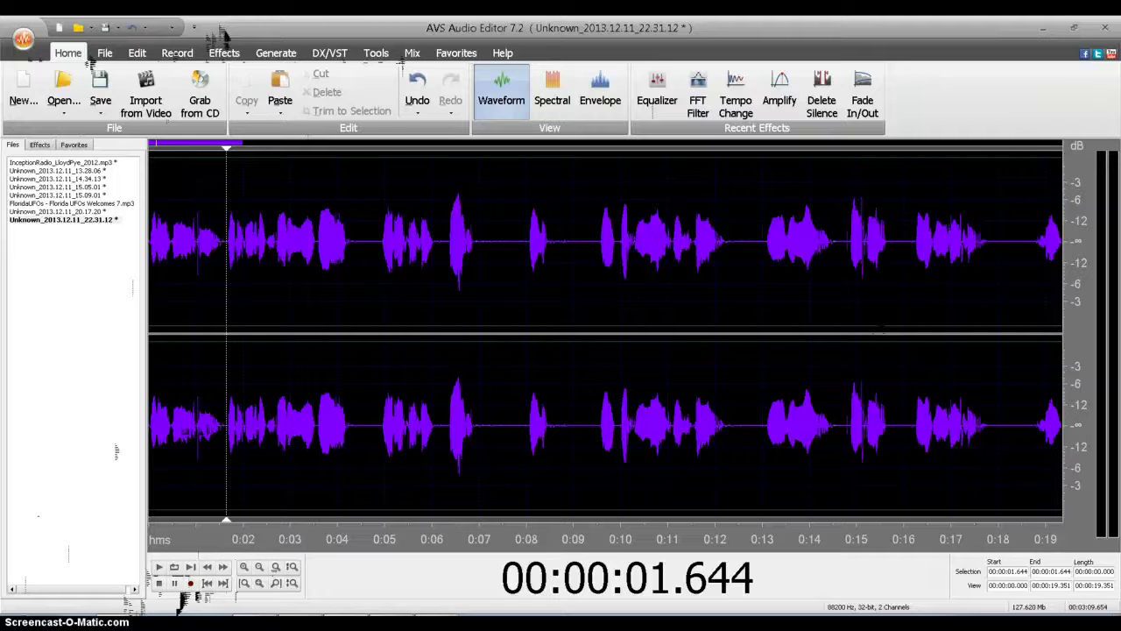
left_click(373, 141)
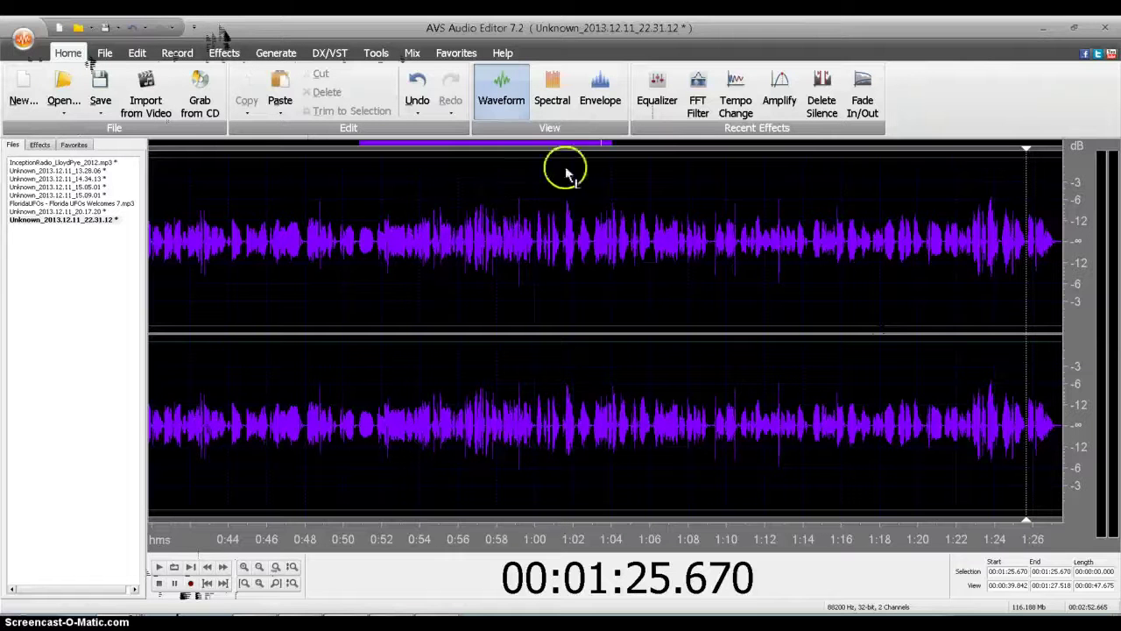
left_click(277, 568)
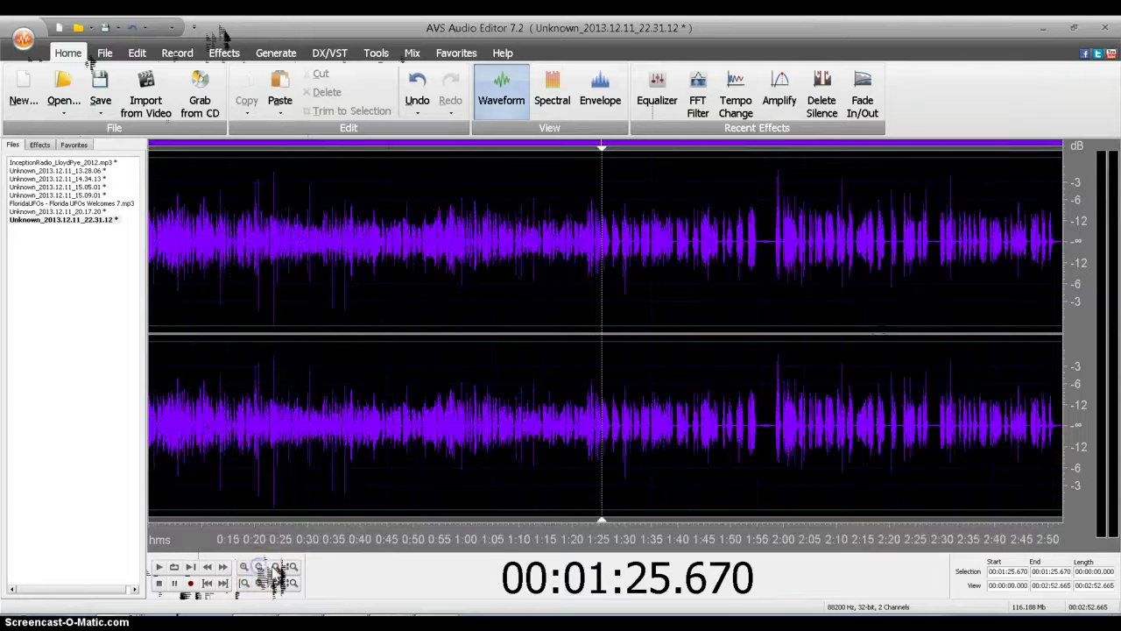
Step: Cut the pauses near 1:55 and from 2:24.2 to 2:26.4
left_click(770, 430)
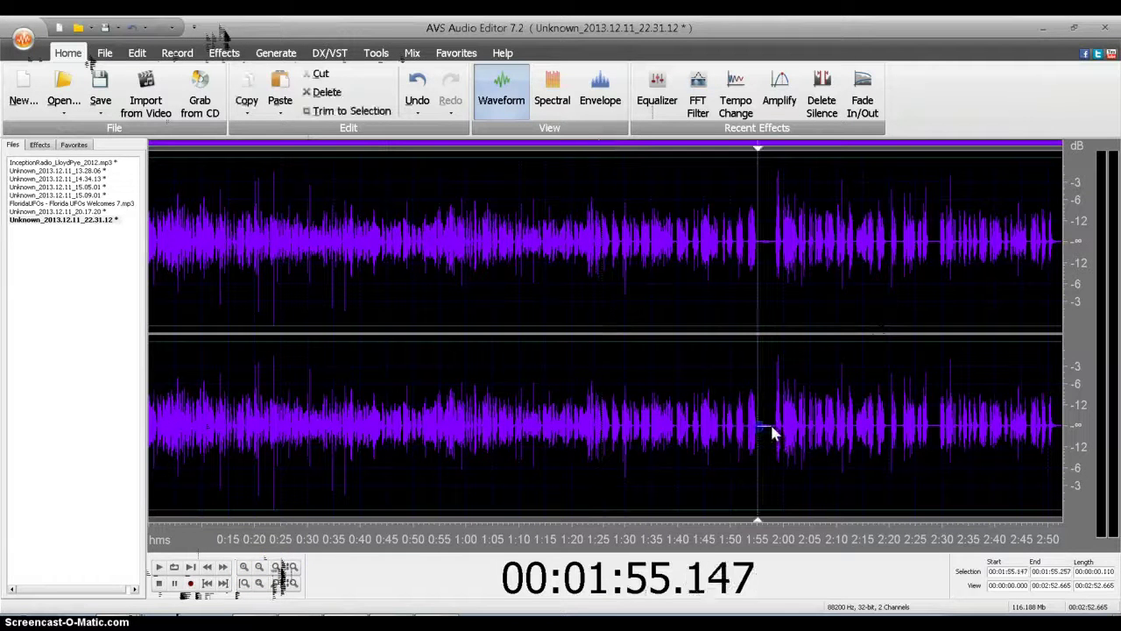
left_click_drag(773, 429, 788, 438)
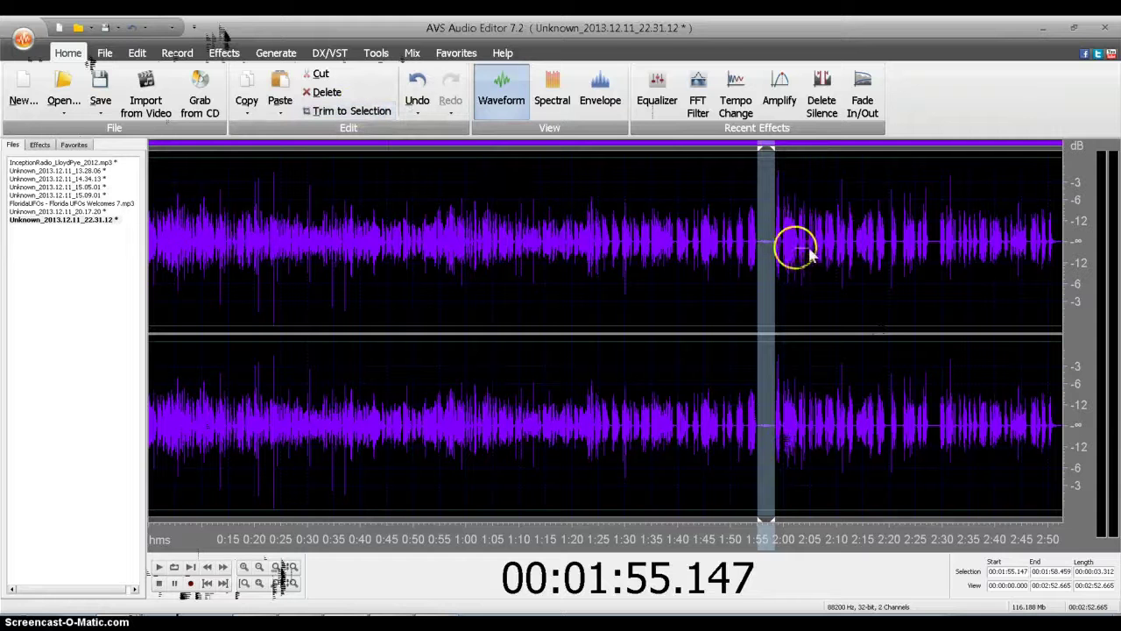
right_click(766, 230)
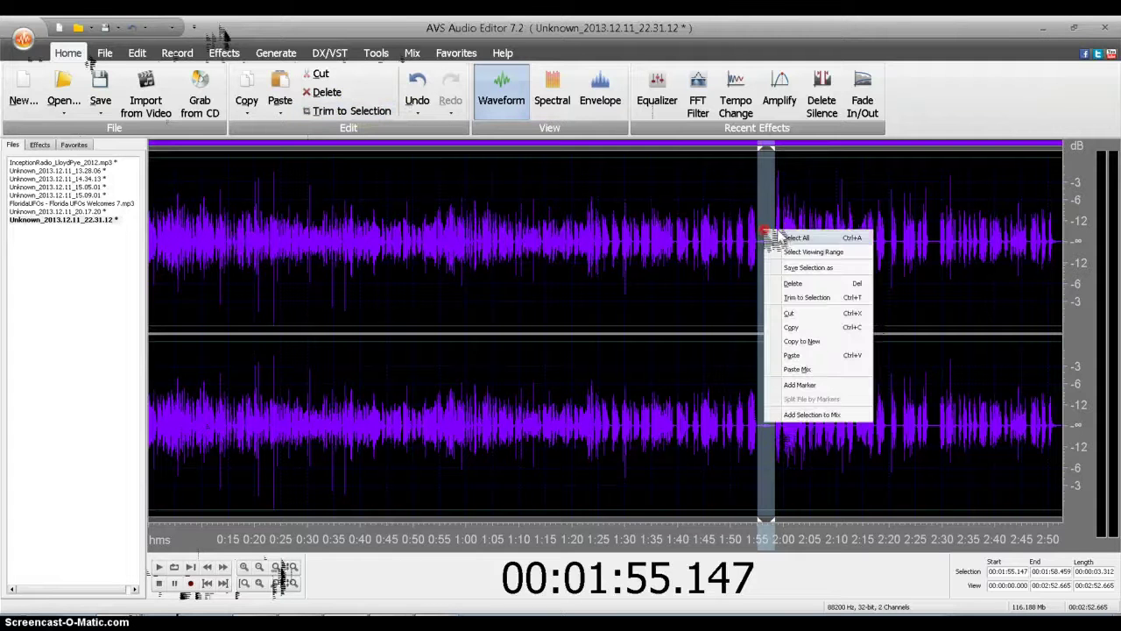
left_click(804, 313)
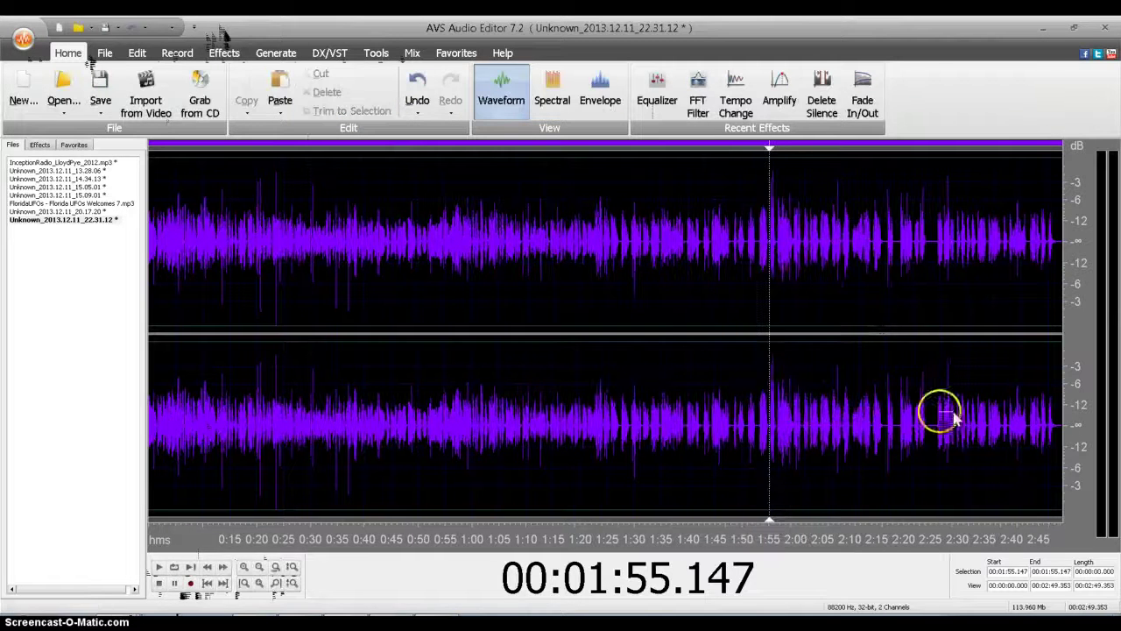
left_click_drag(926, 427, 939, 430)
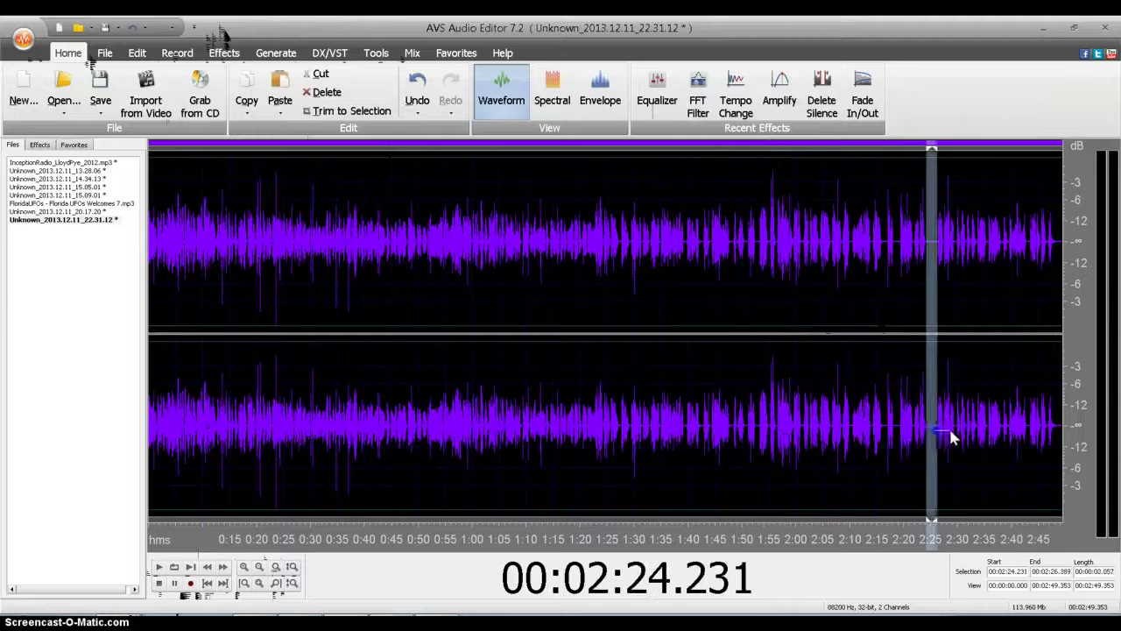
right_click(935, 429)
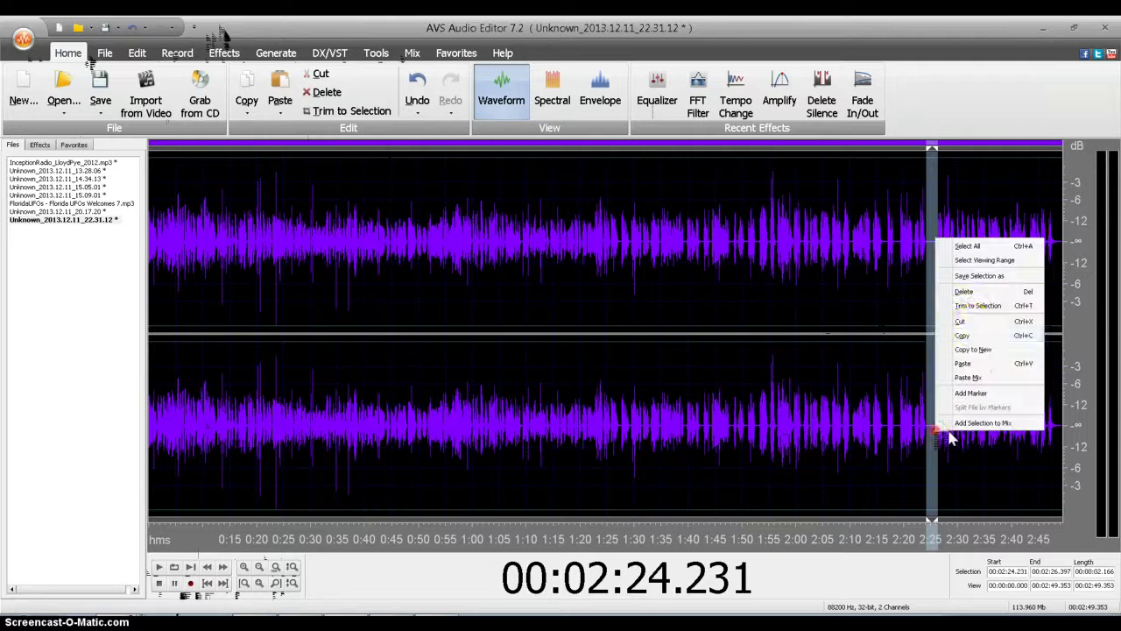
left_click(970, 321)
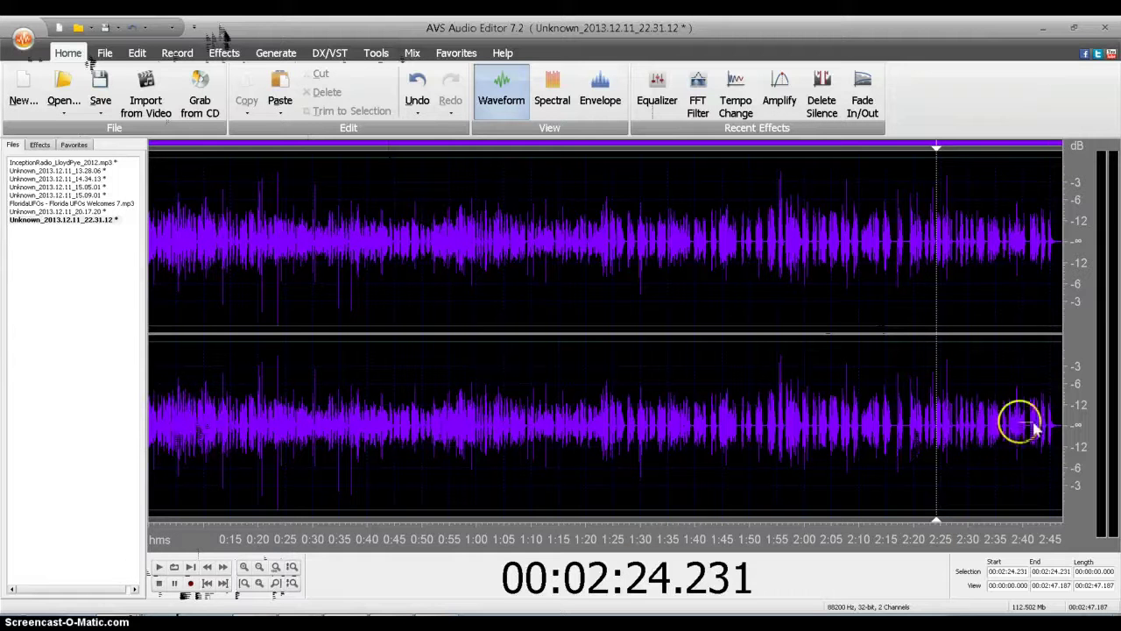
Step: Select all audio and apply Tempo Change with a 112 ratio after previewing it
left_click_drag(1059, 427, 51, 293)
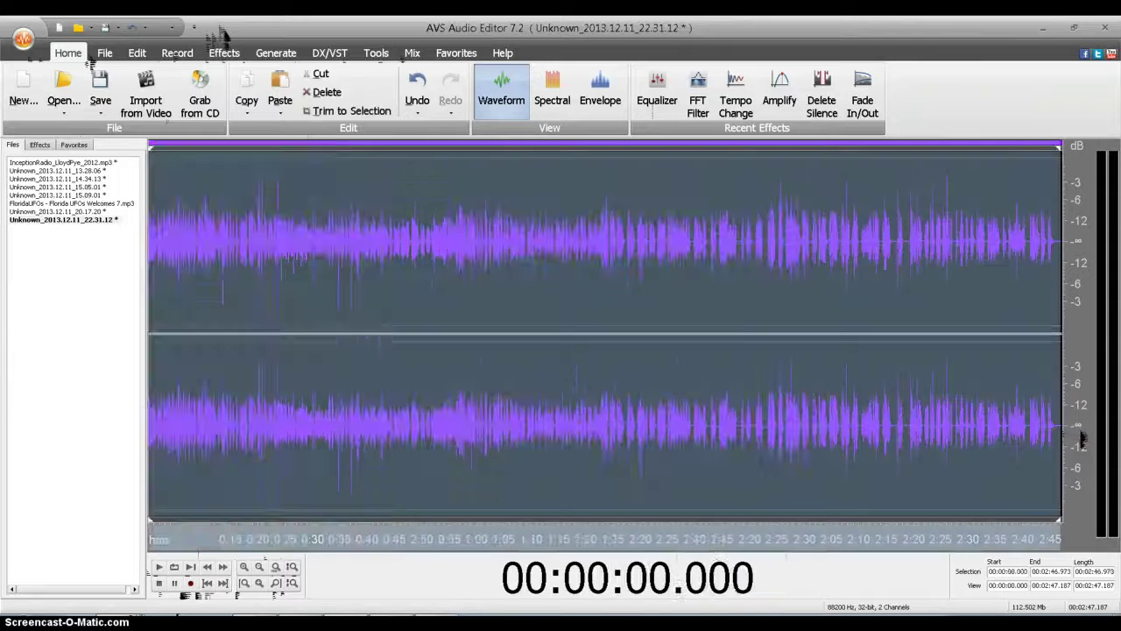
left_click(39, 145)
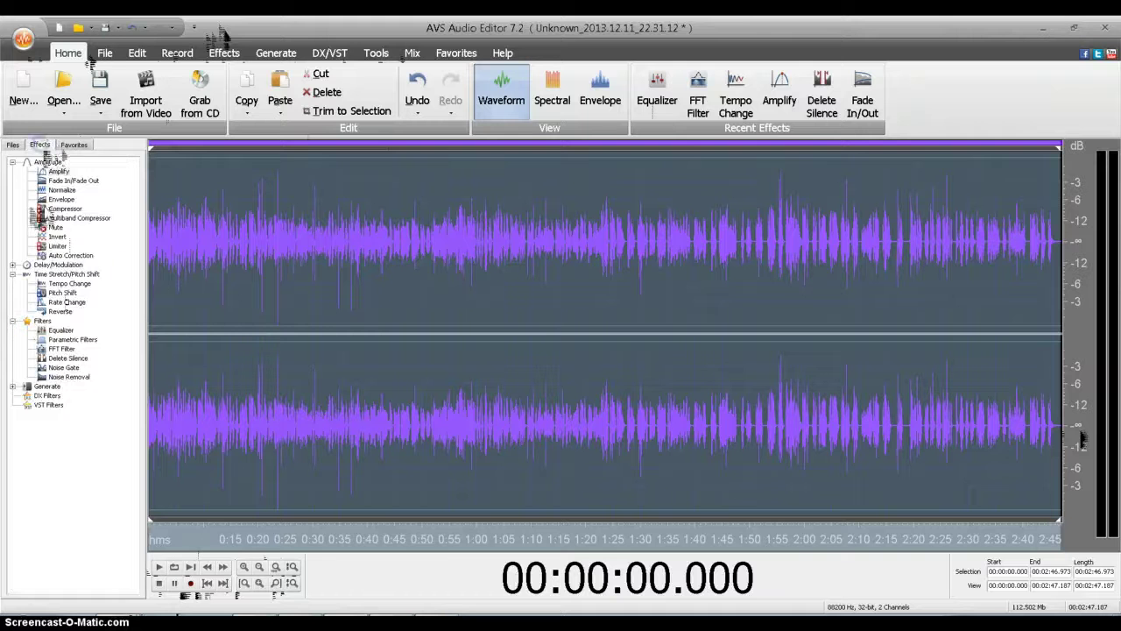
double_click(70, 283)
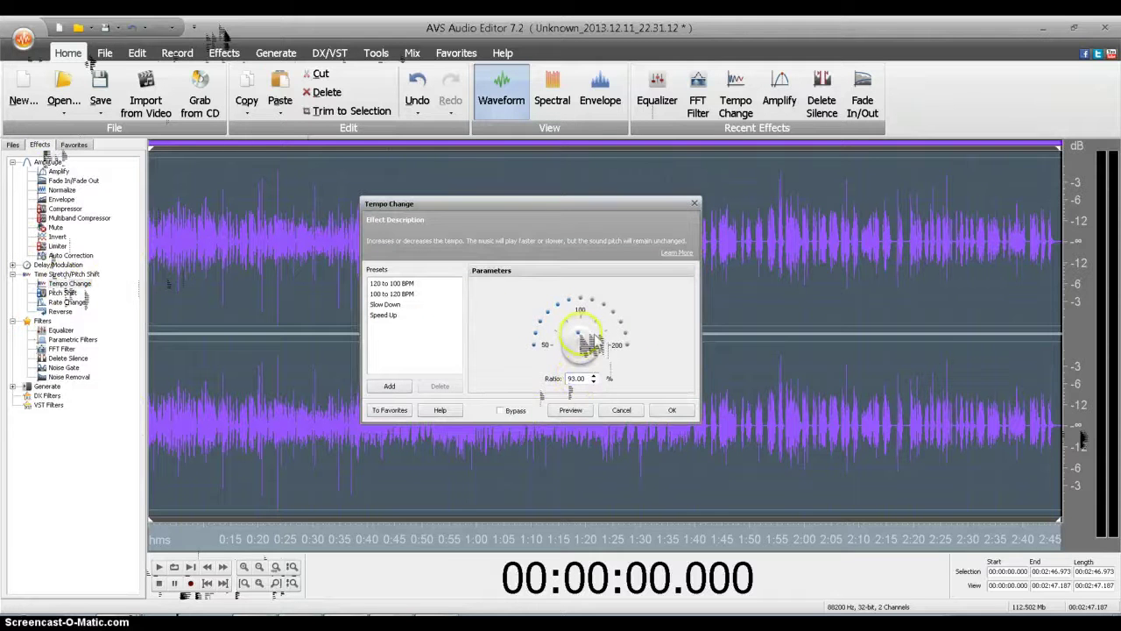
left_click_drag(592, 337, 600, 330)
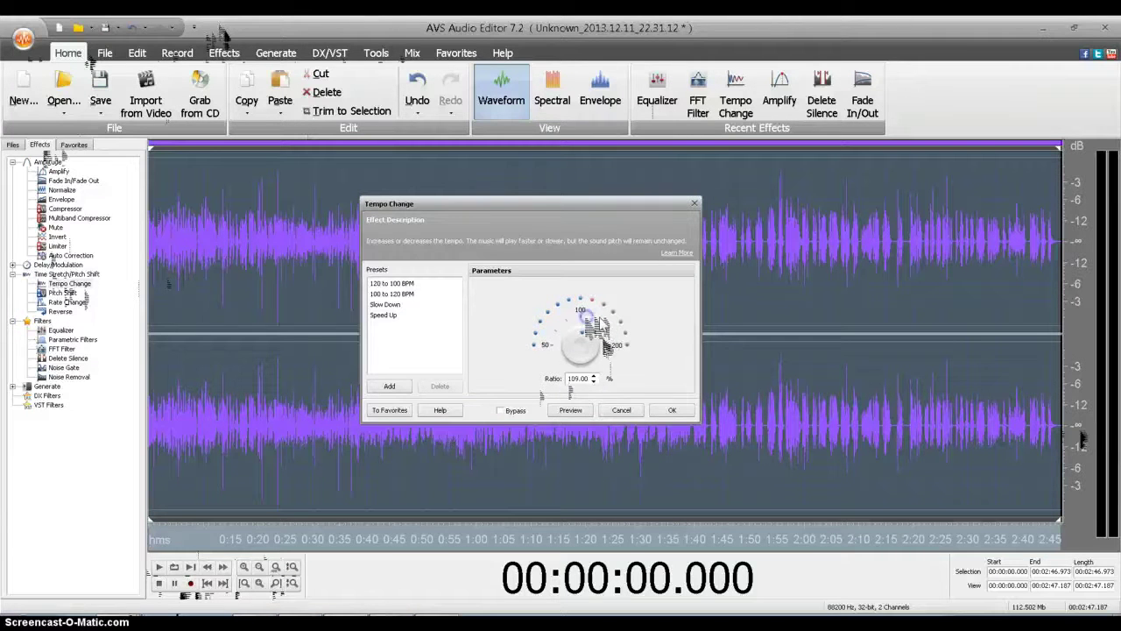
left_click_drag(604, 345, 605, 348)
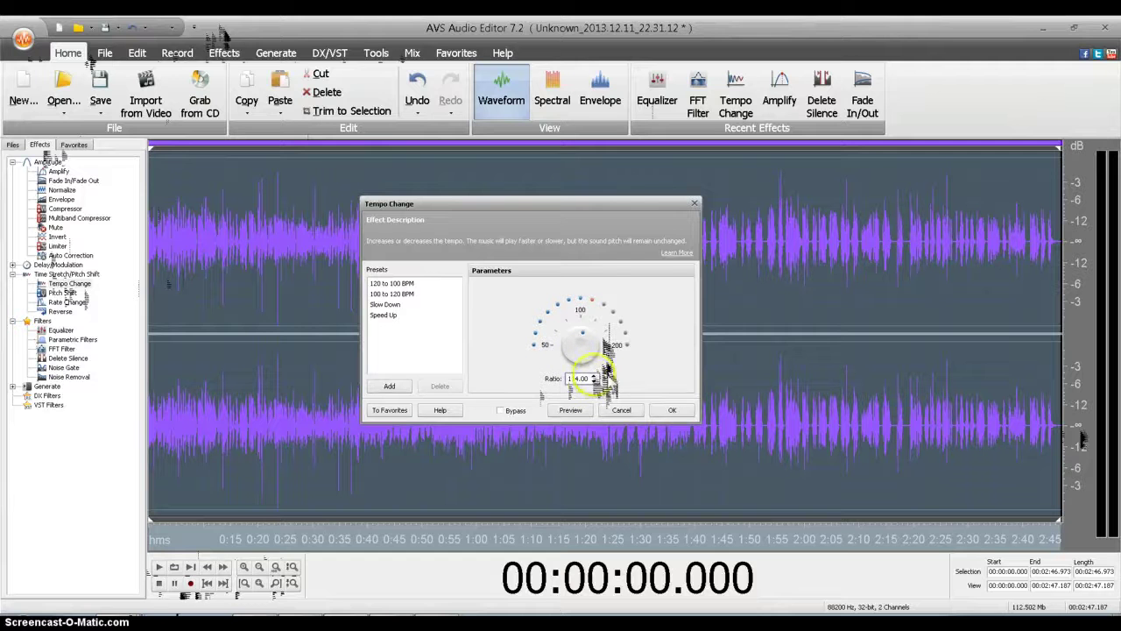
left_click(580, 410)
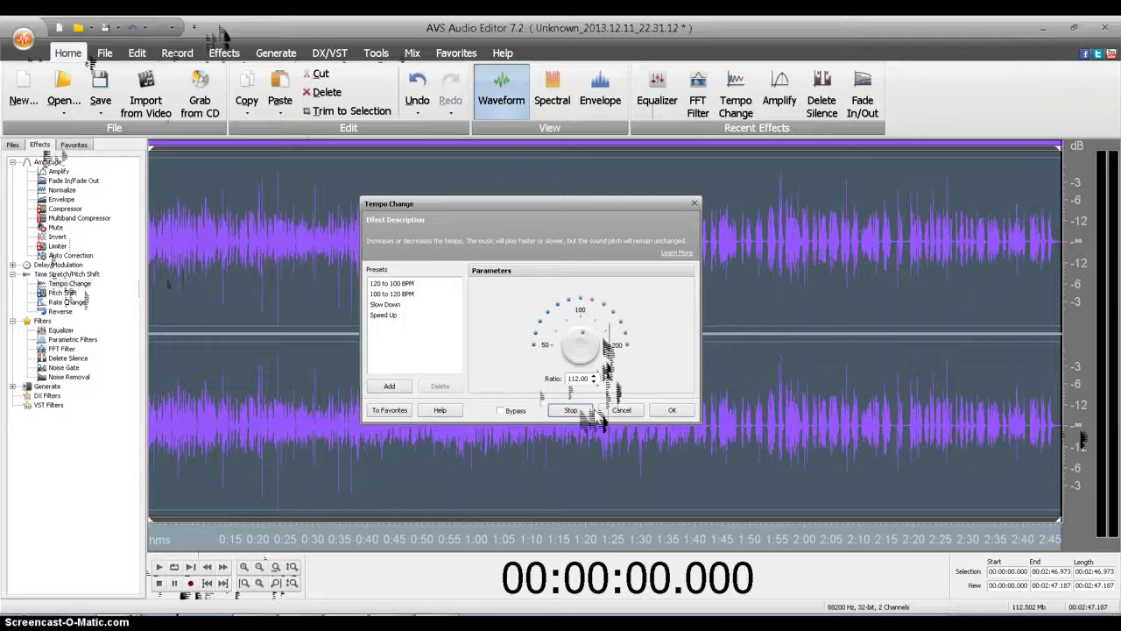
left_click(672, 410)
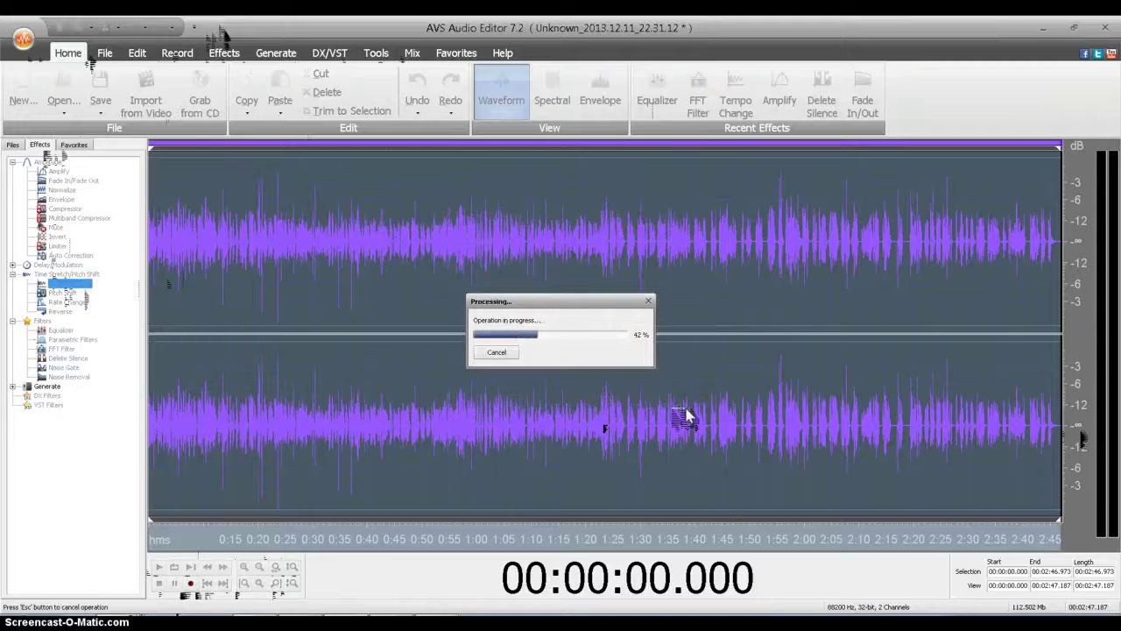
left_click(640, 389)
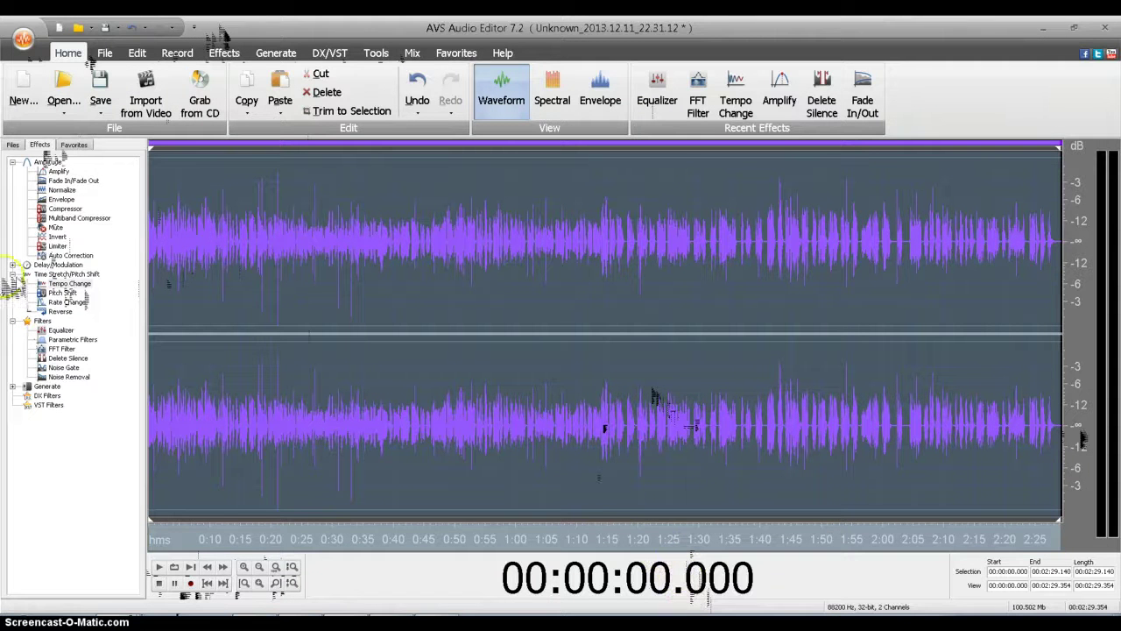
Step: Preview and apply the Equalizer's GoodOverallfullshow preset to the whole recording
double_click(61, 330)
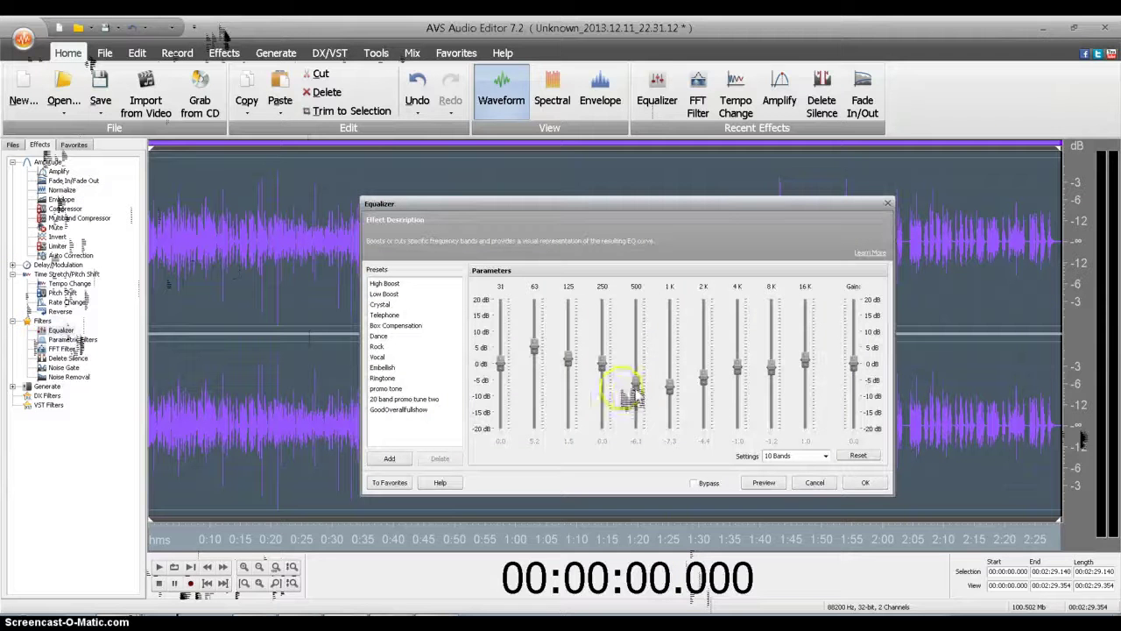
left_click(389, 410)
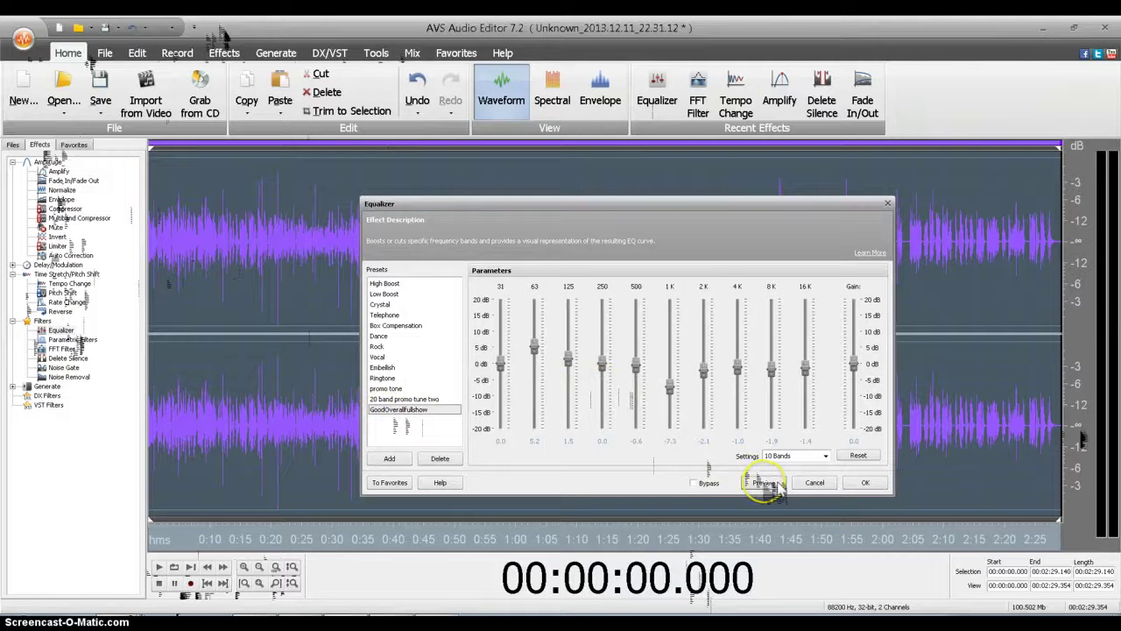
left_click(770, 485)
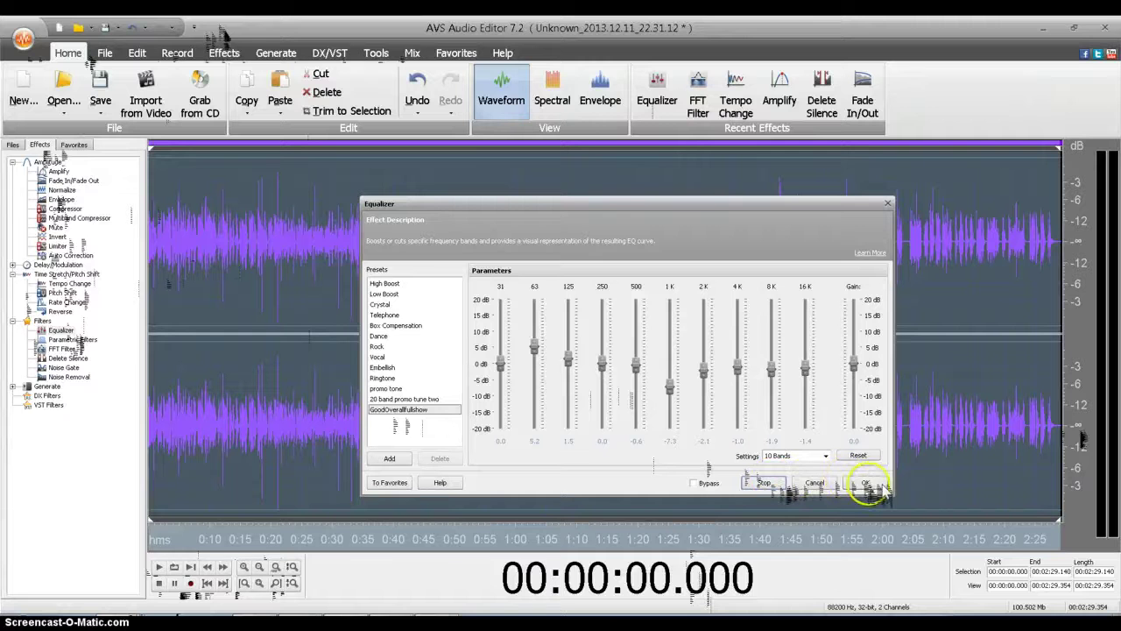
left_click(868, 484)
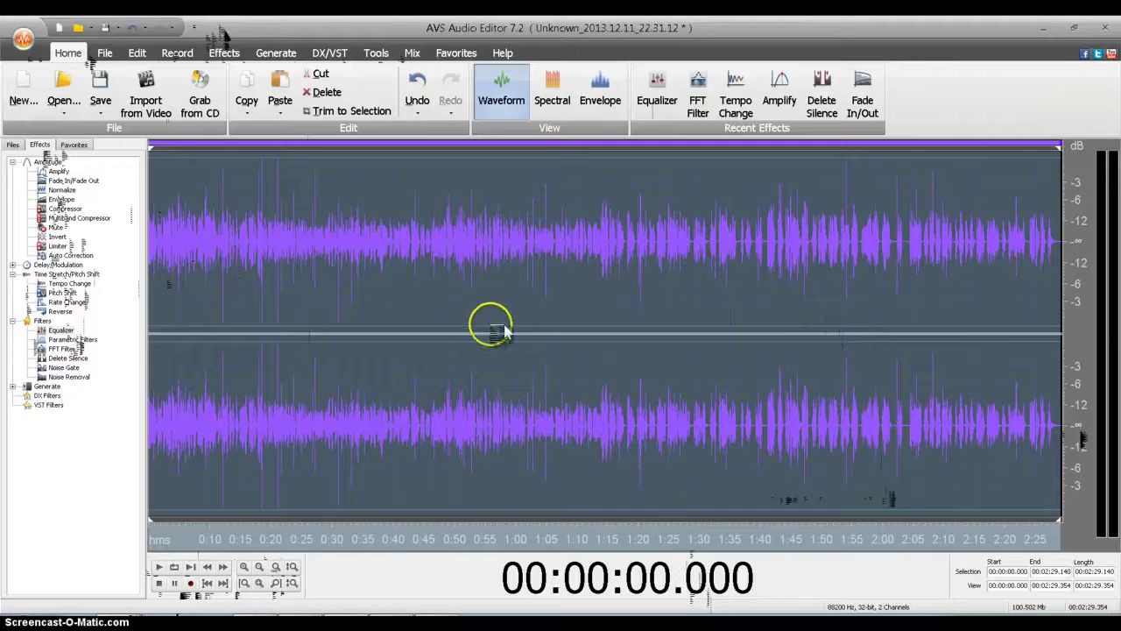
Step: Play back the recording briefly from 1:53 and from 0:17, then switch to Spectral view
left_click(847, 205)
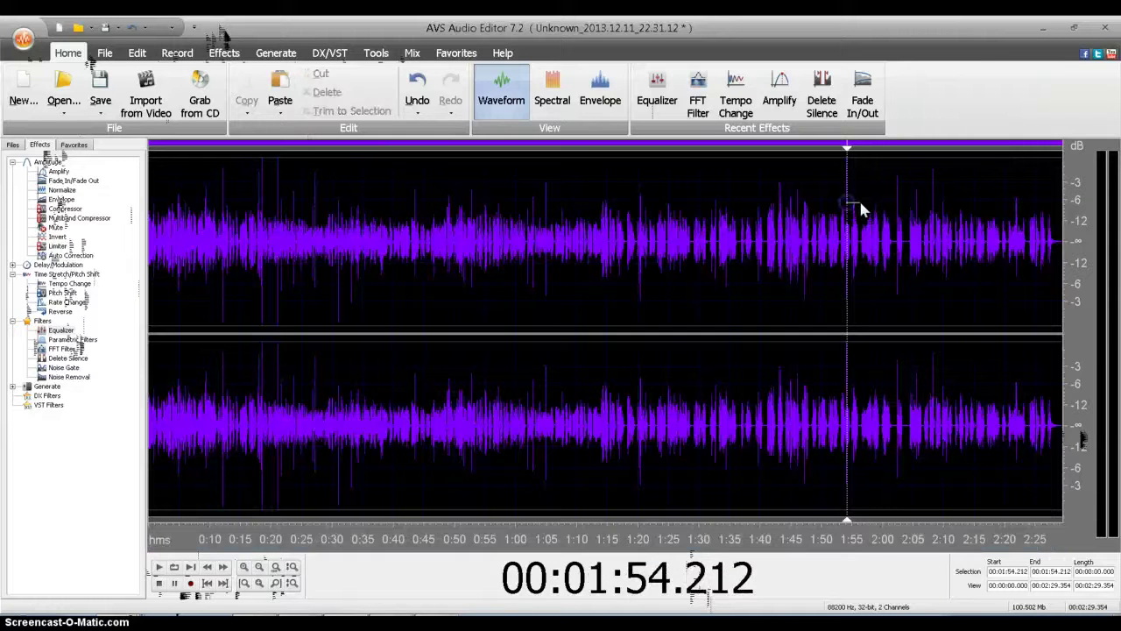
left_click(841, 226)
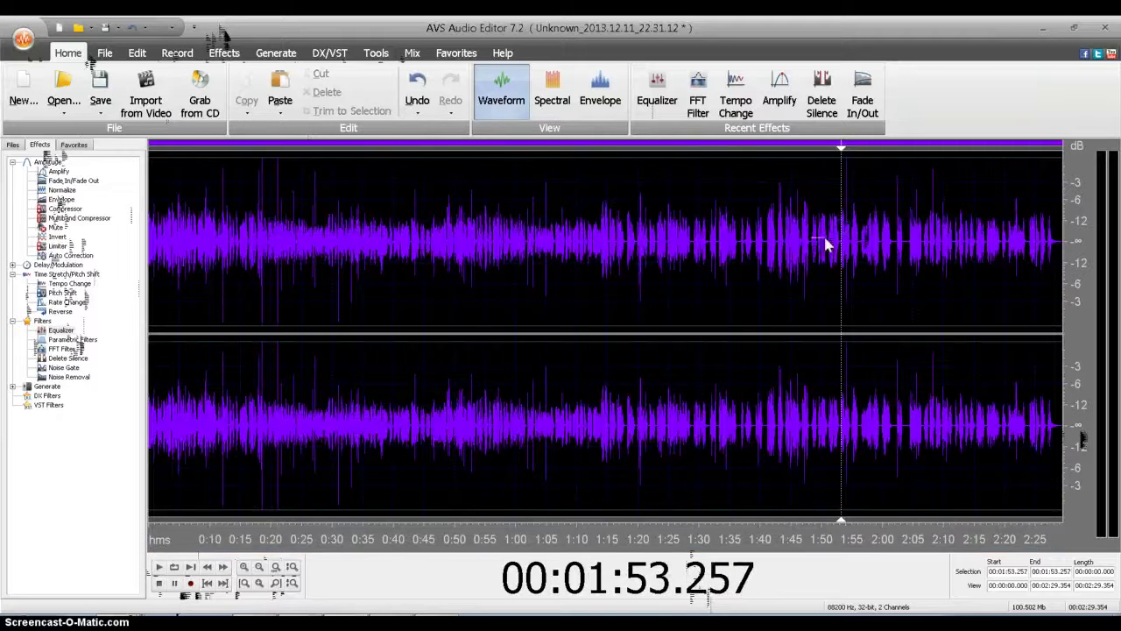
left_click(159, 567)
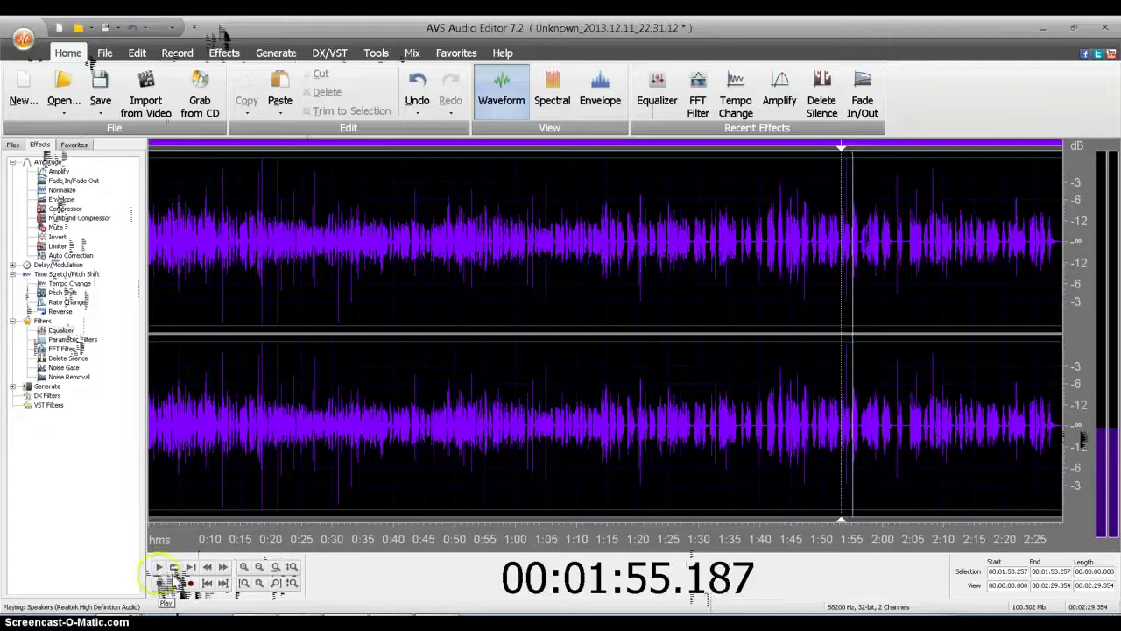
left_click(161, 584)
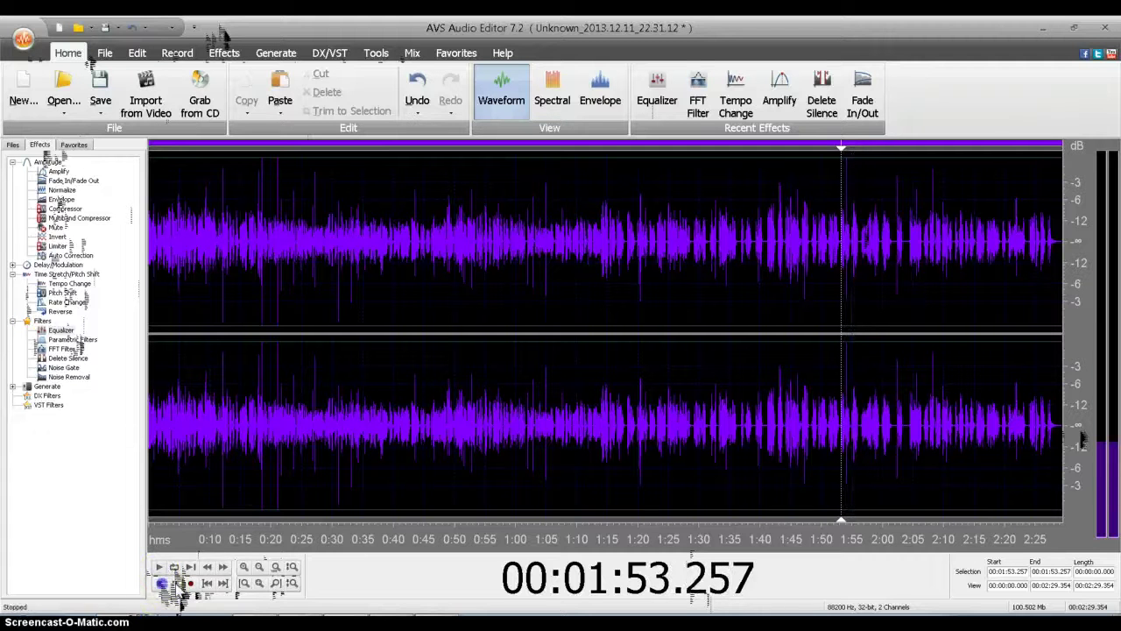
left_click(254, 421)
left_click(159, 568)
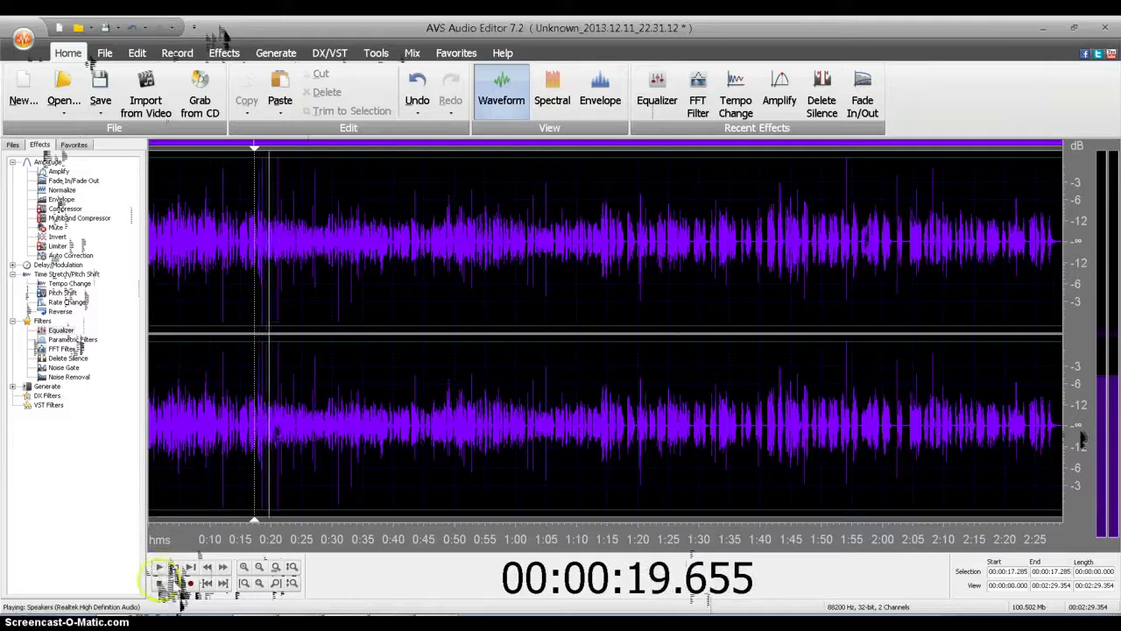
left_click(175, 584)
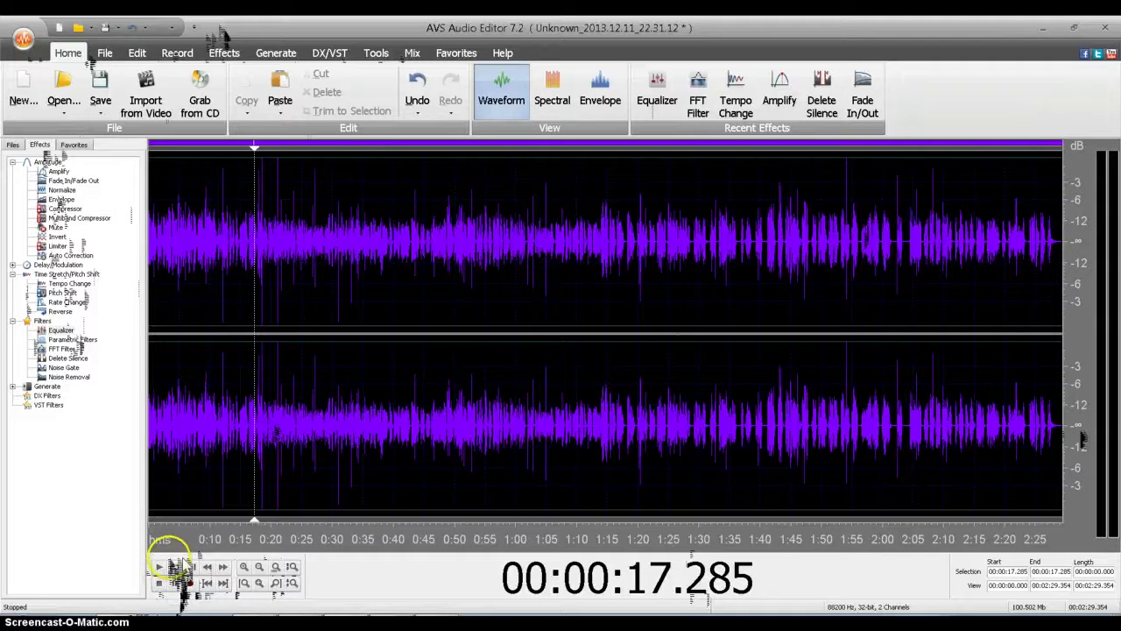
left_click(561, 98)
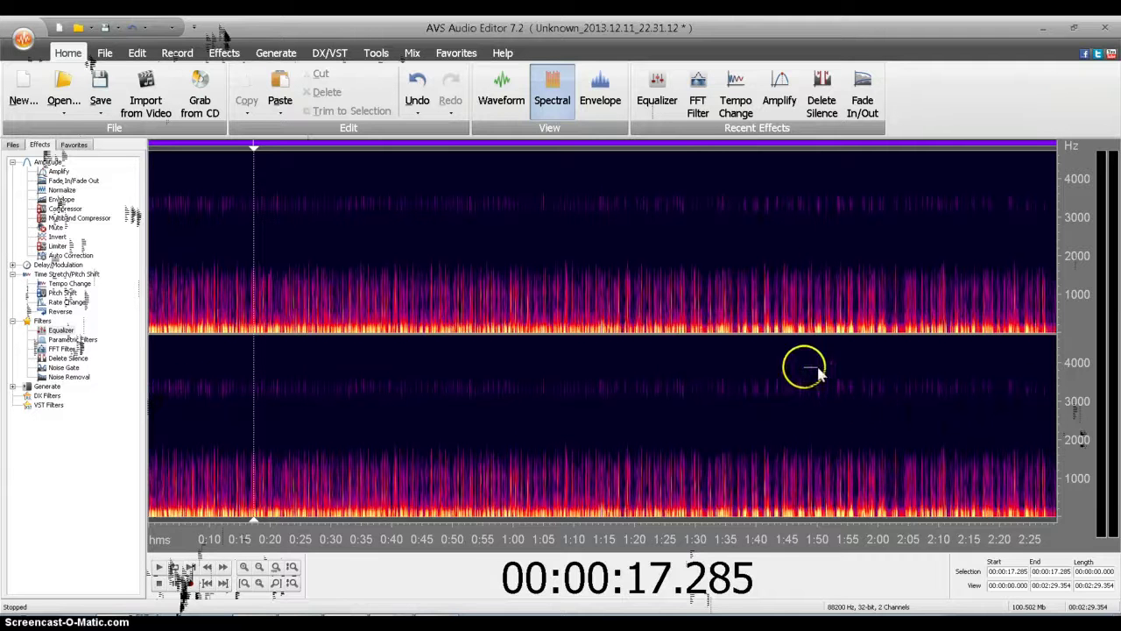
Step: Switch from the spectrogram back to Waveform view and select nearly the whole recording
left_click(622, 109)
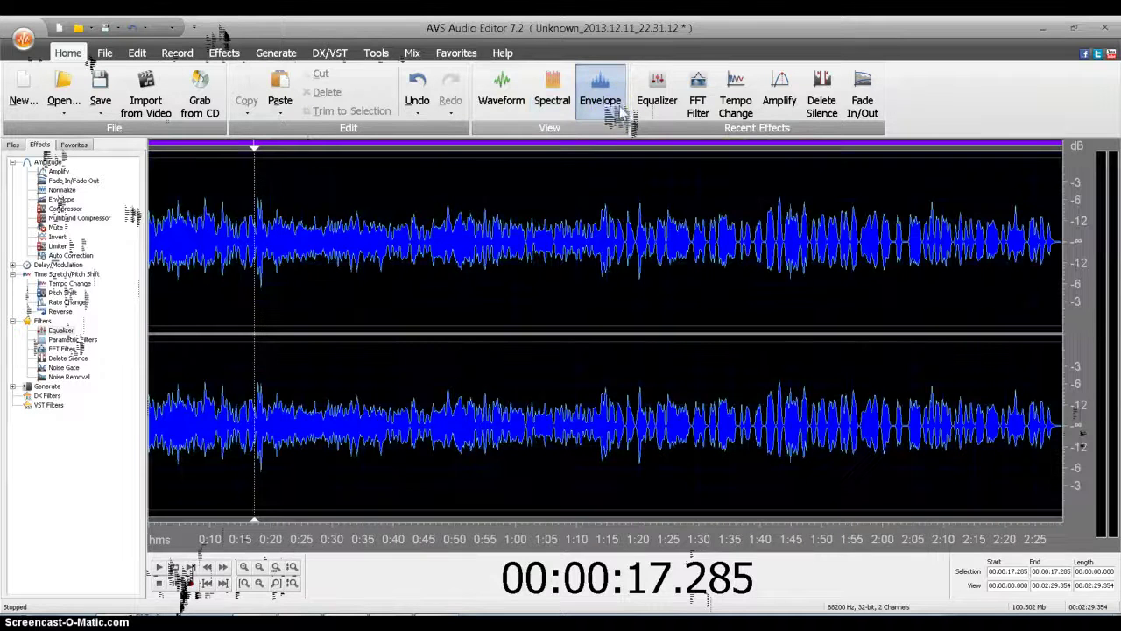
left_click(522, 109)
left_click(466, 207)
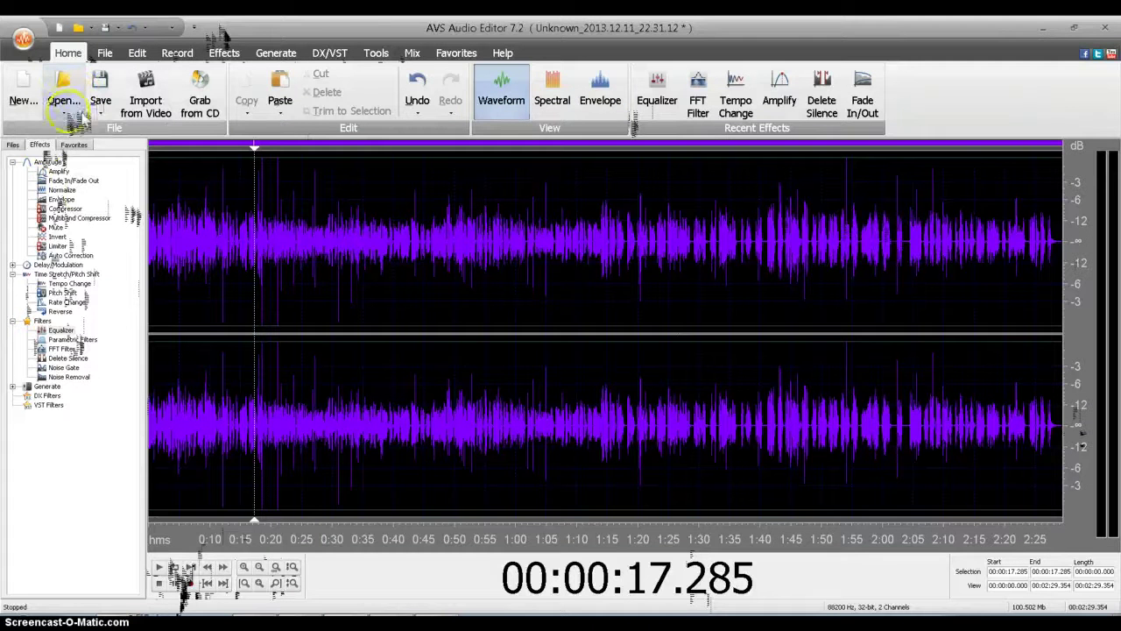
left_click_drag(1061, 242, 140, 282)
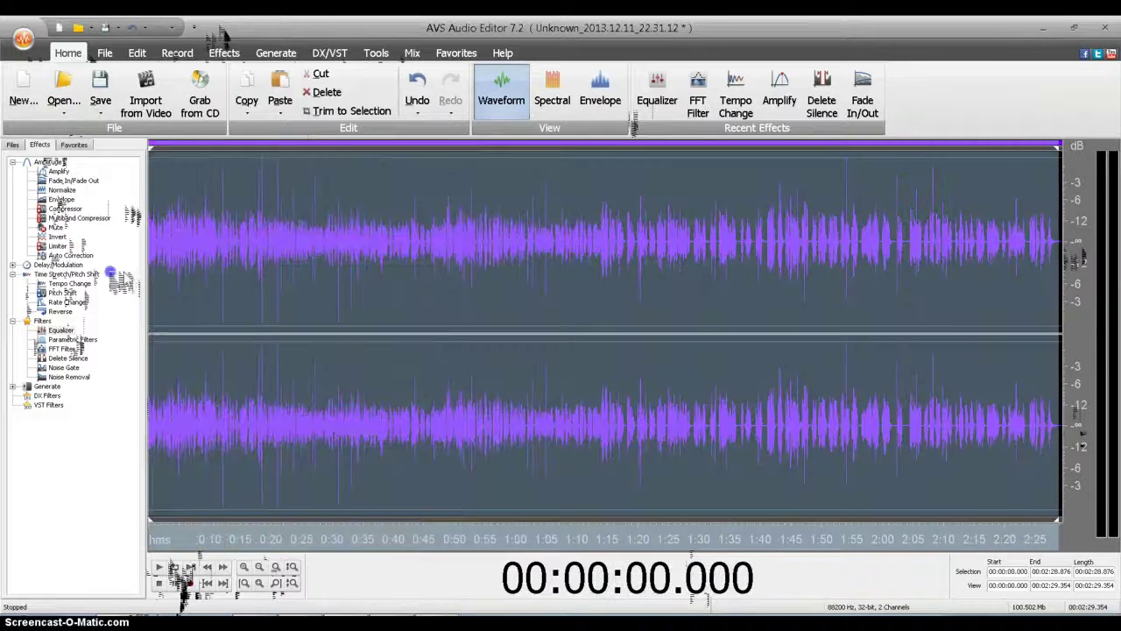
left_click(1108, 585)
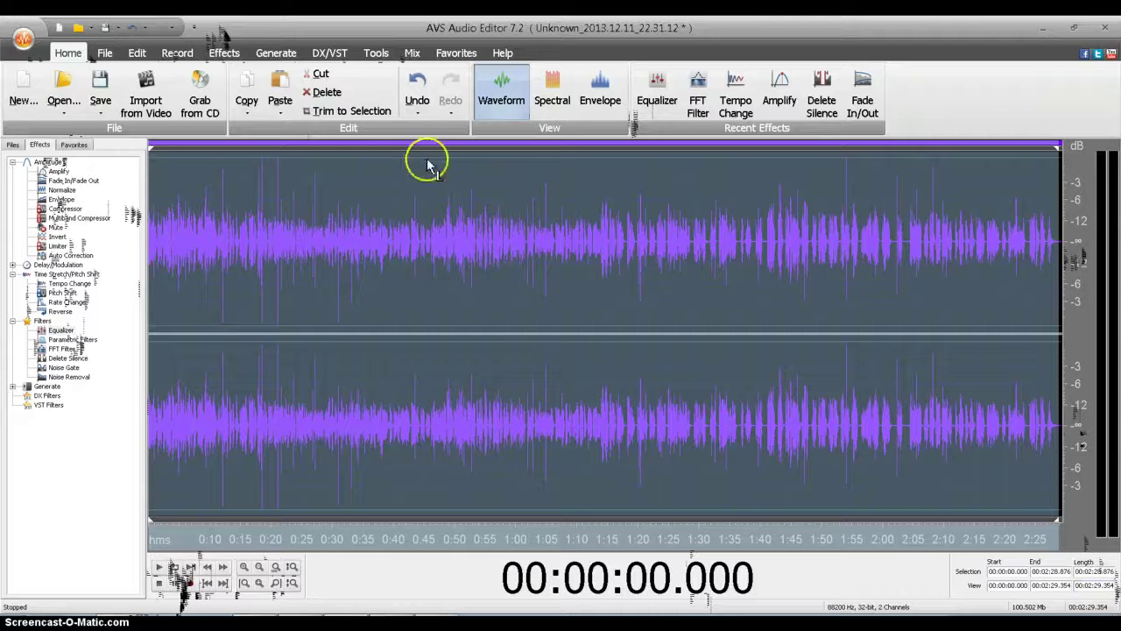
left_click(63, 103)
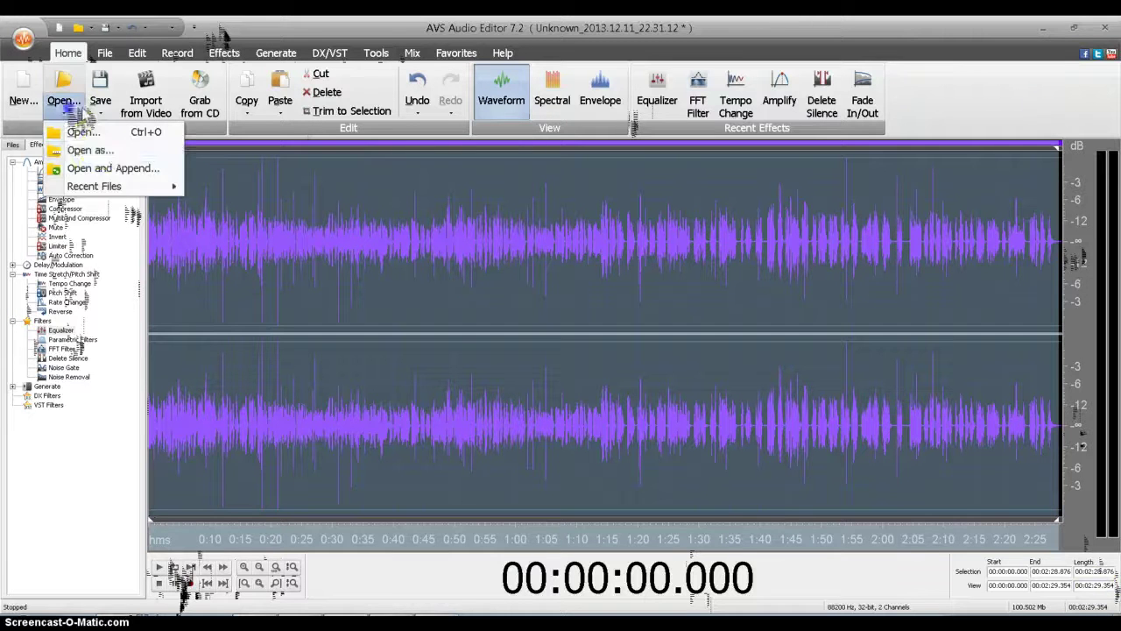
Step: Browse to My Music\Bumpers By Me and open the hhbumper3 file
left_click(101, 149)
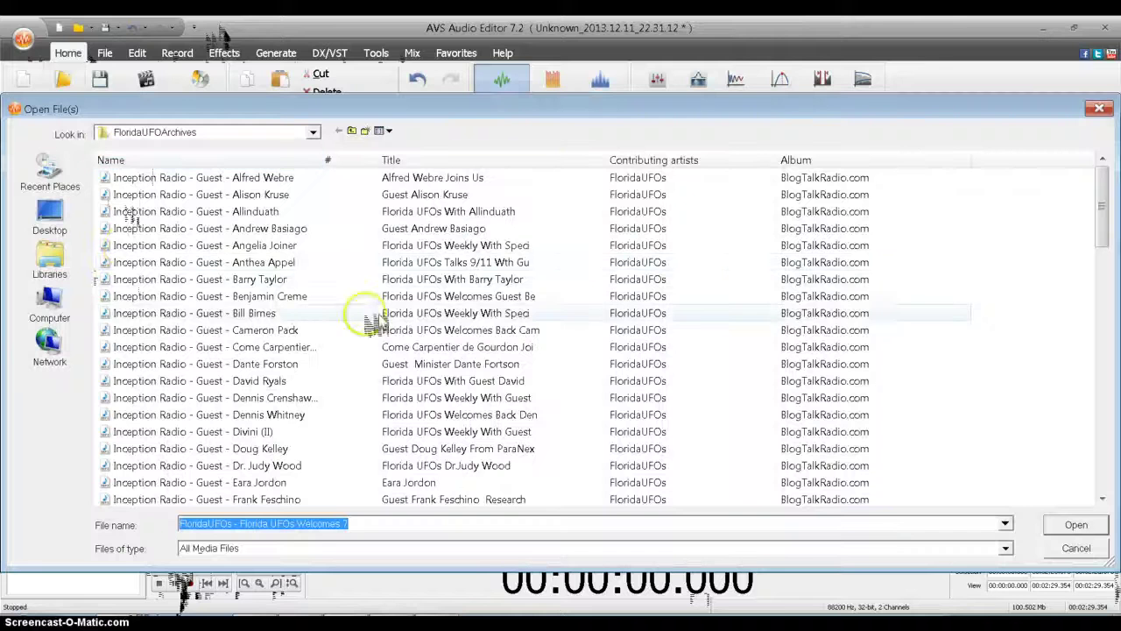
left_click(312, 131)
left_click(131, 180)
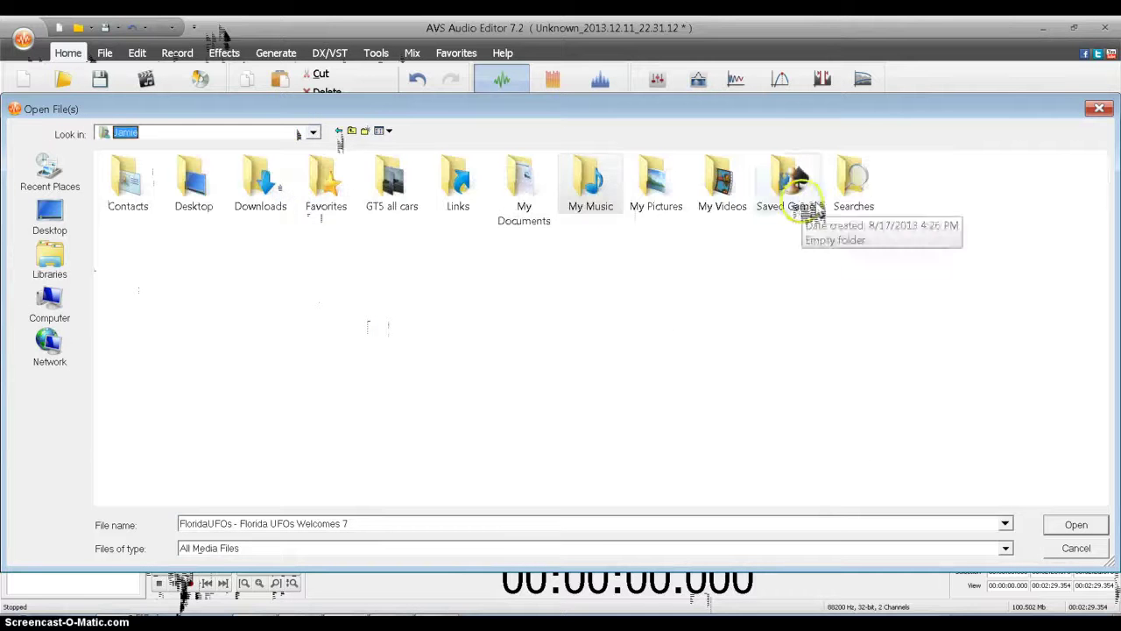
double_click(609, 203)
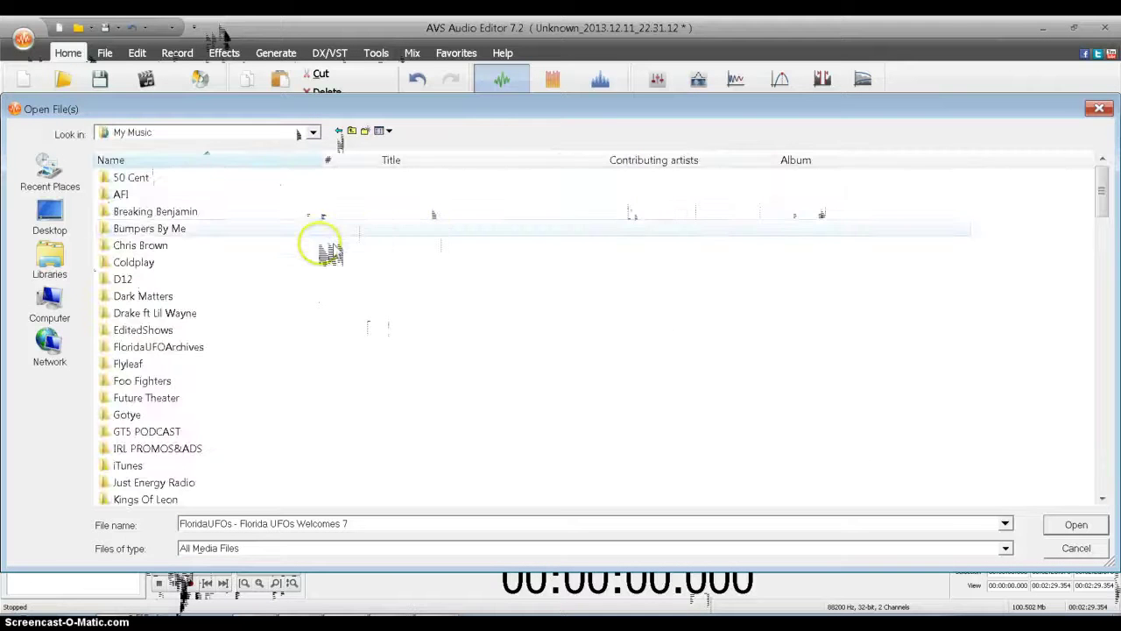
double_click(274, 236)
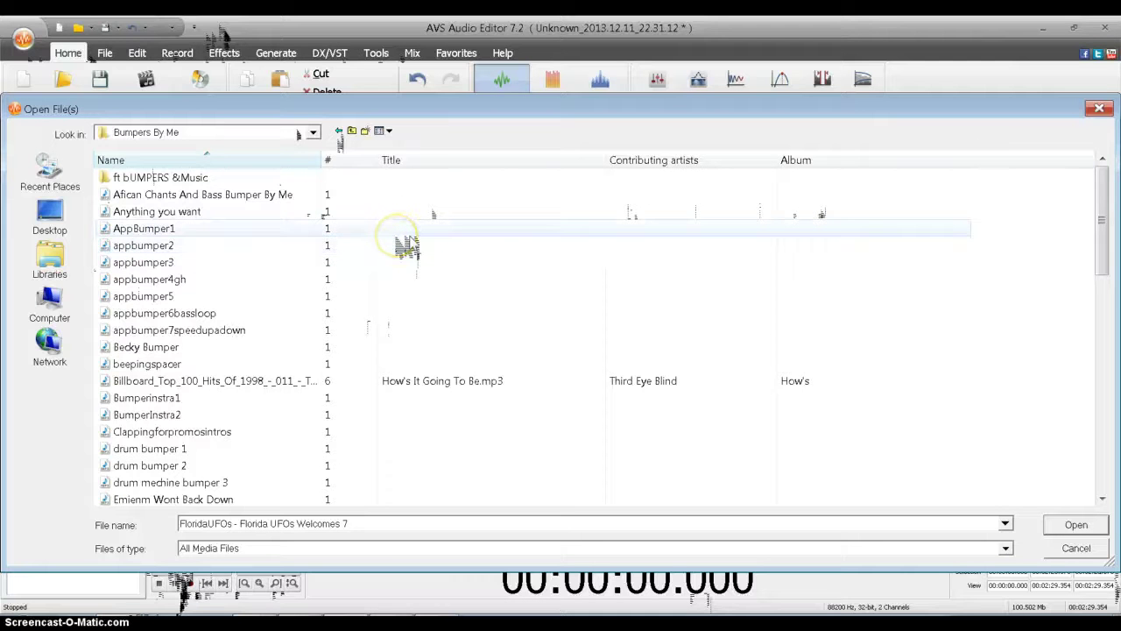
scroll(407, 247, "down", 1)
scroll(405, 227, "down", 1)
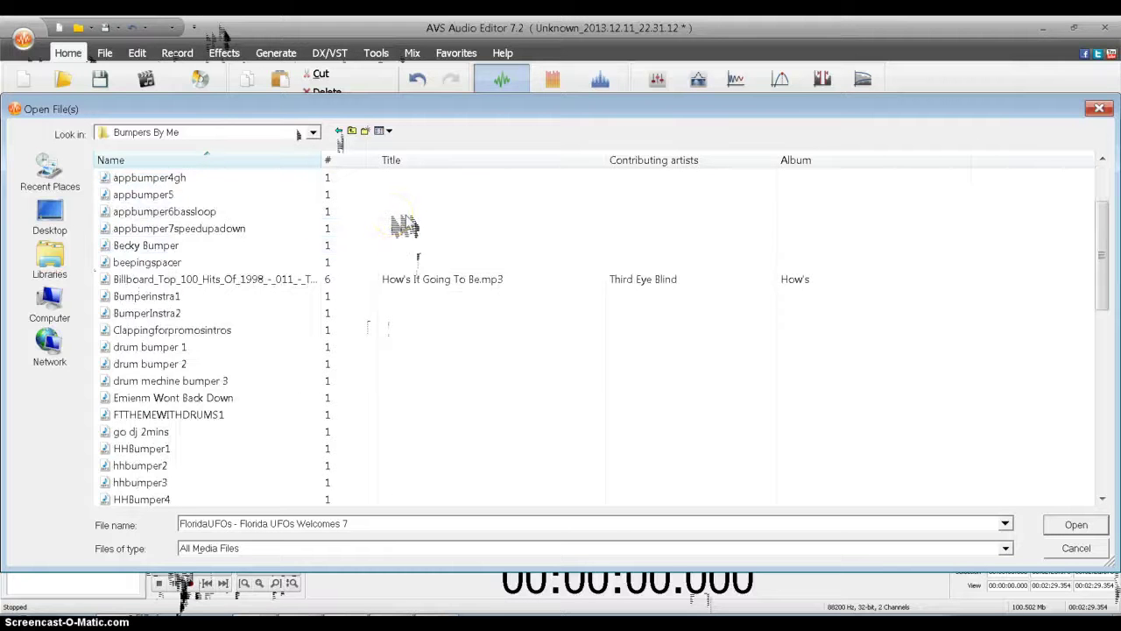
scroll(405, 226, "down", 2)
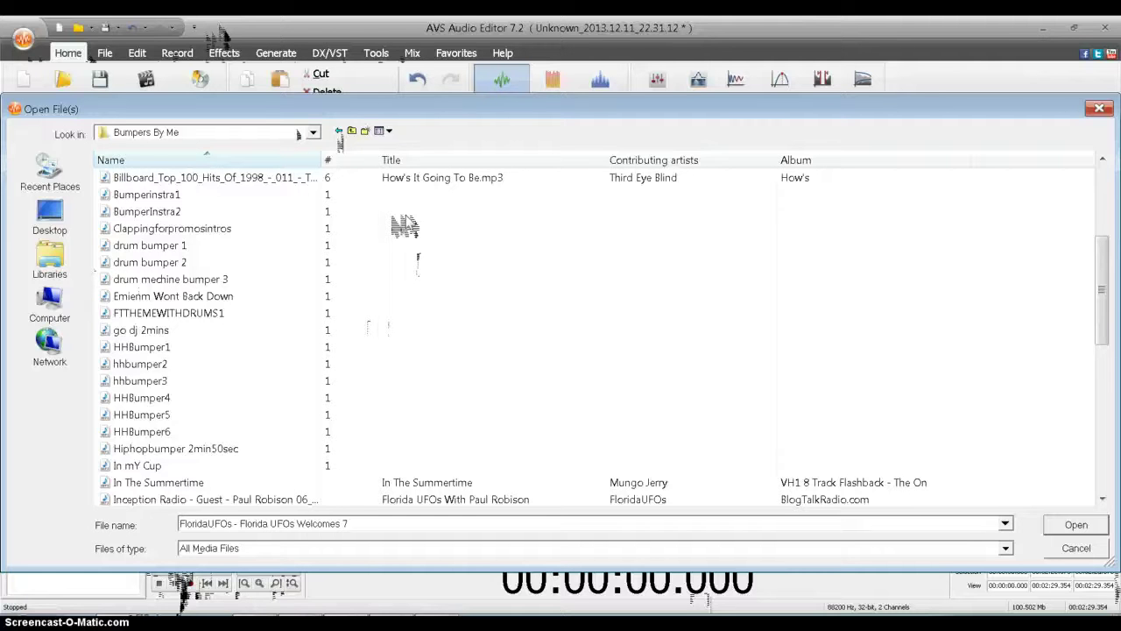
left_click(367, 226)
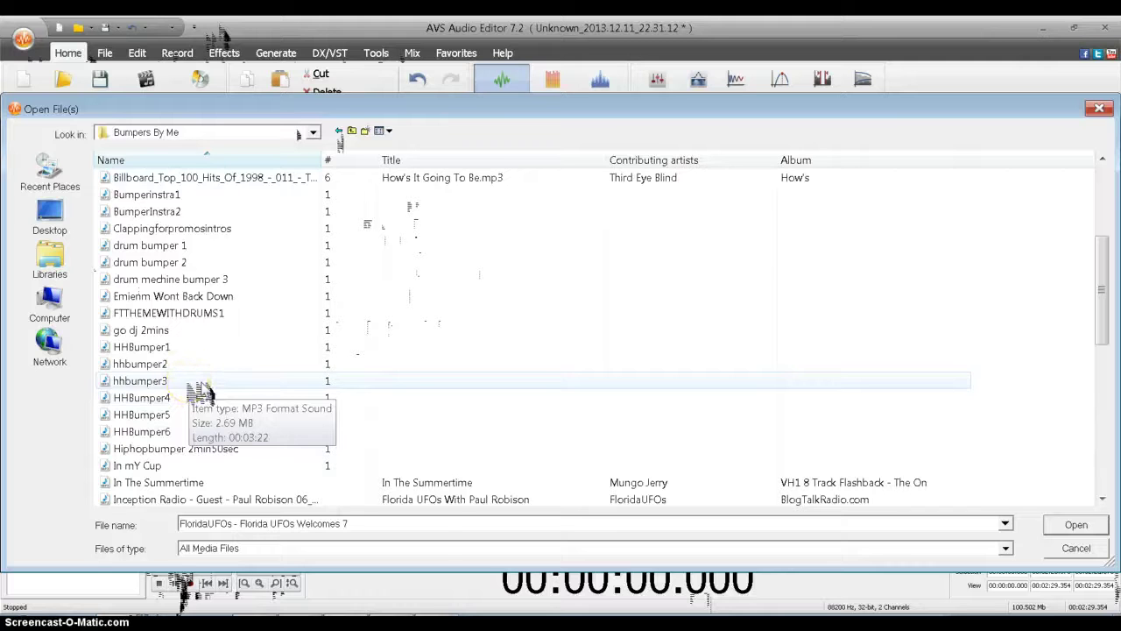
left_click(187, 383)
left_click(1072, 527)
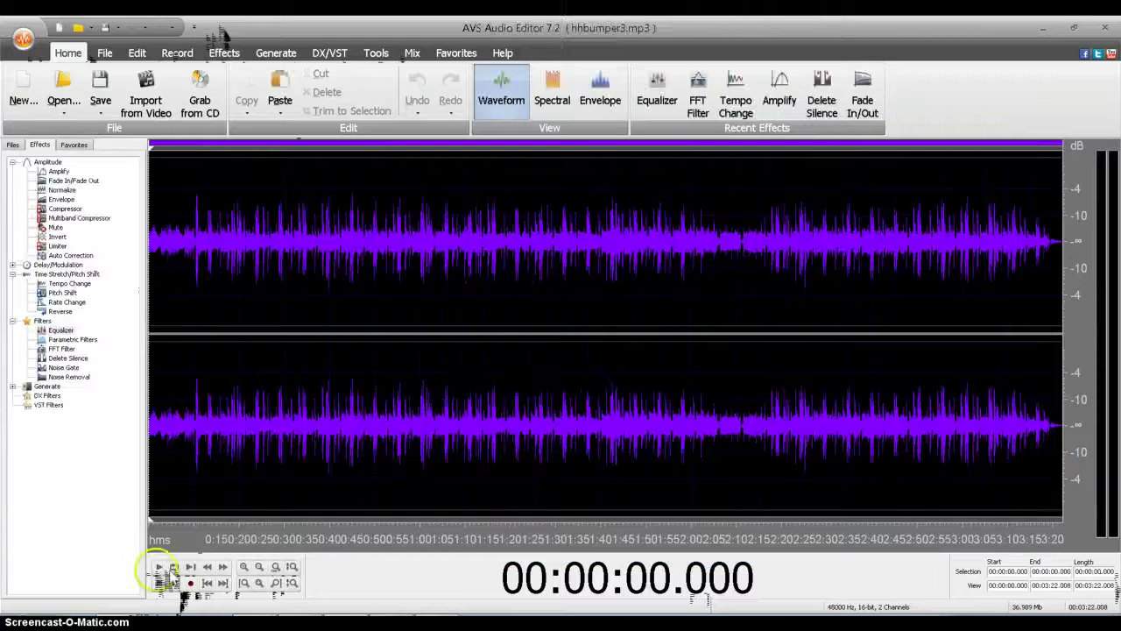
Step: Play the hhbumper3 bumper from about 10 s, stop, and leave the playhead at 11.108 s
left_click(157, 568)
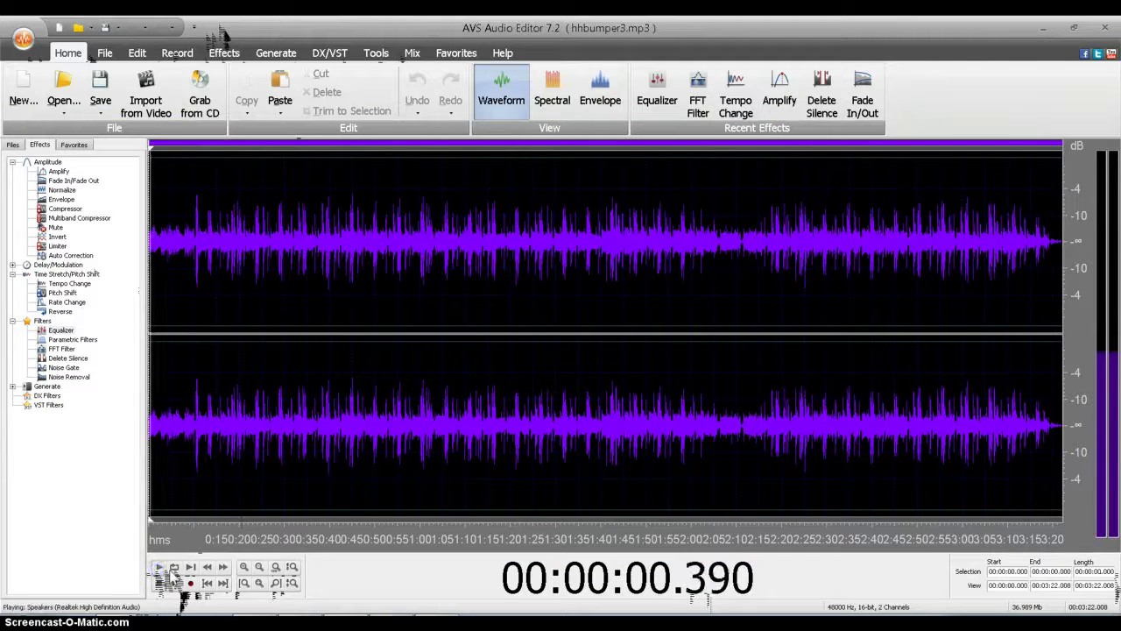
left_click(196, 422)
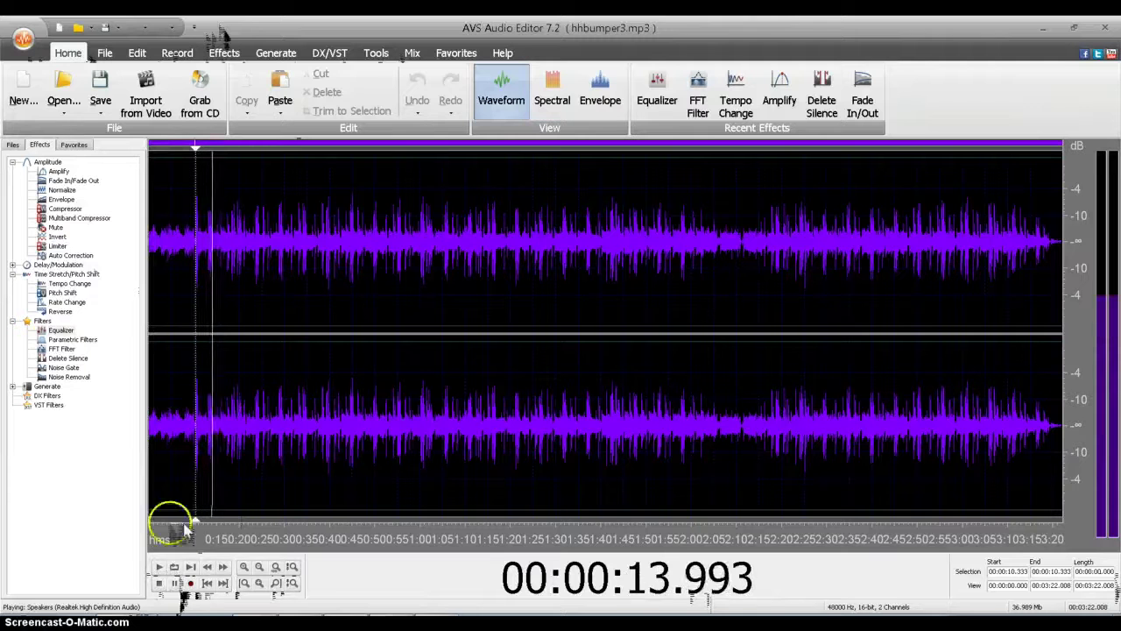
left_click(159, 583)
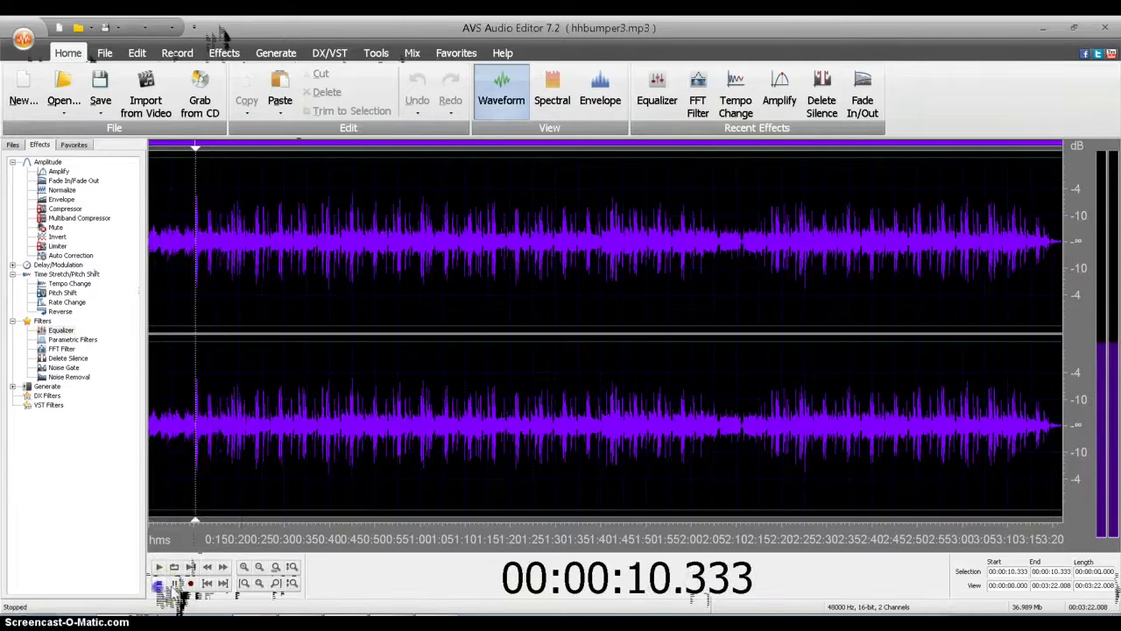
left_click(210, 428)
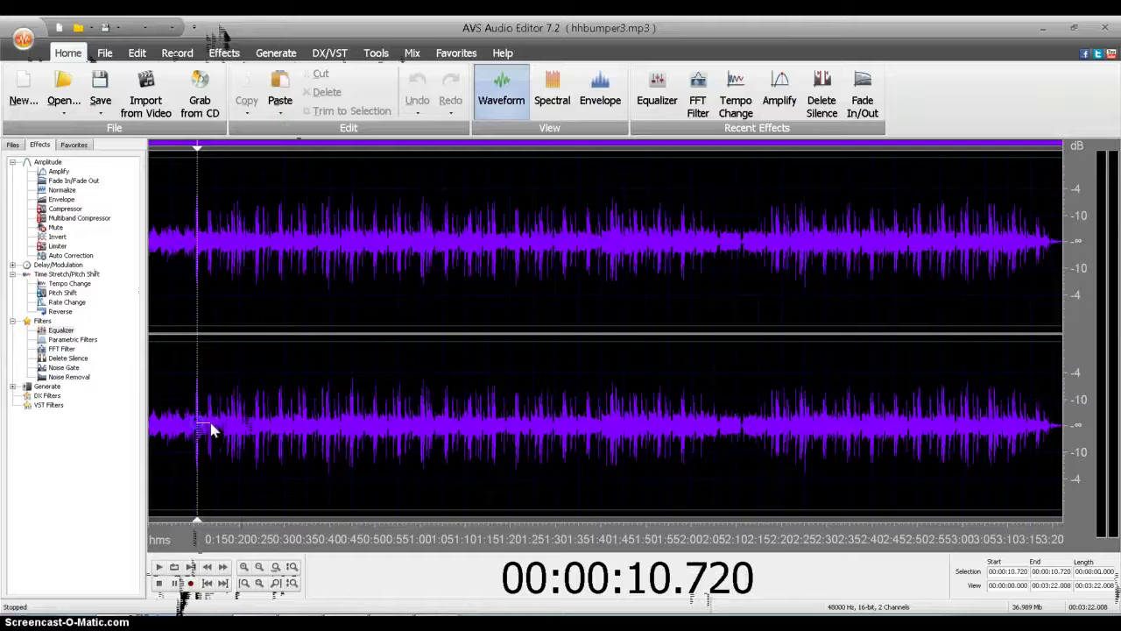
left_click(213, 428)
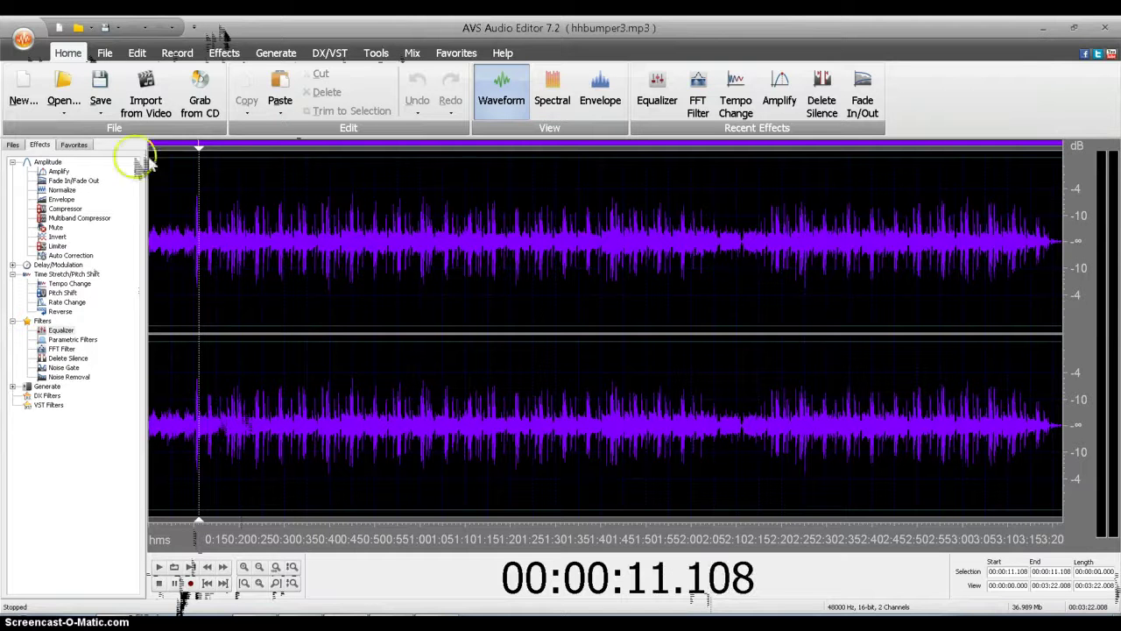
Step: From the Files list, switch to Unknown_2013.12.11_22.31.12, then select hhbumper3.mp3
left_click(13, 144)
left_click(74, 220)
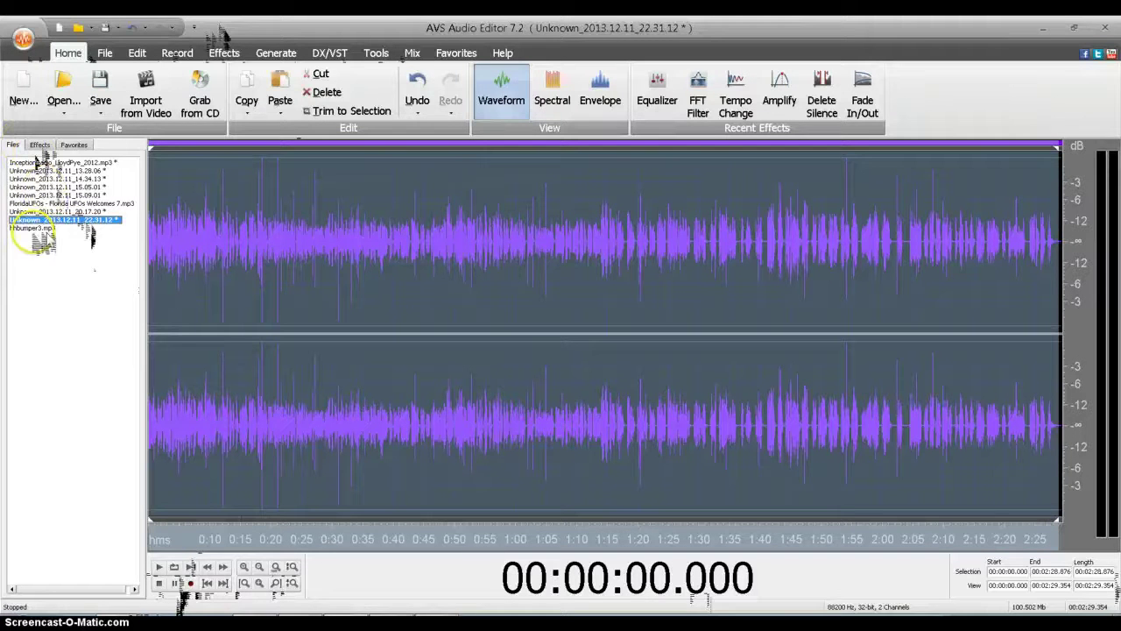
left_click(35, 228)
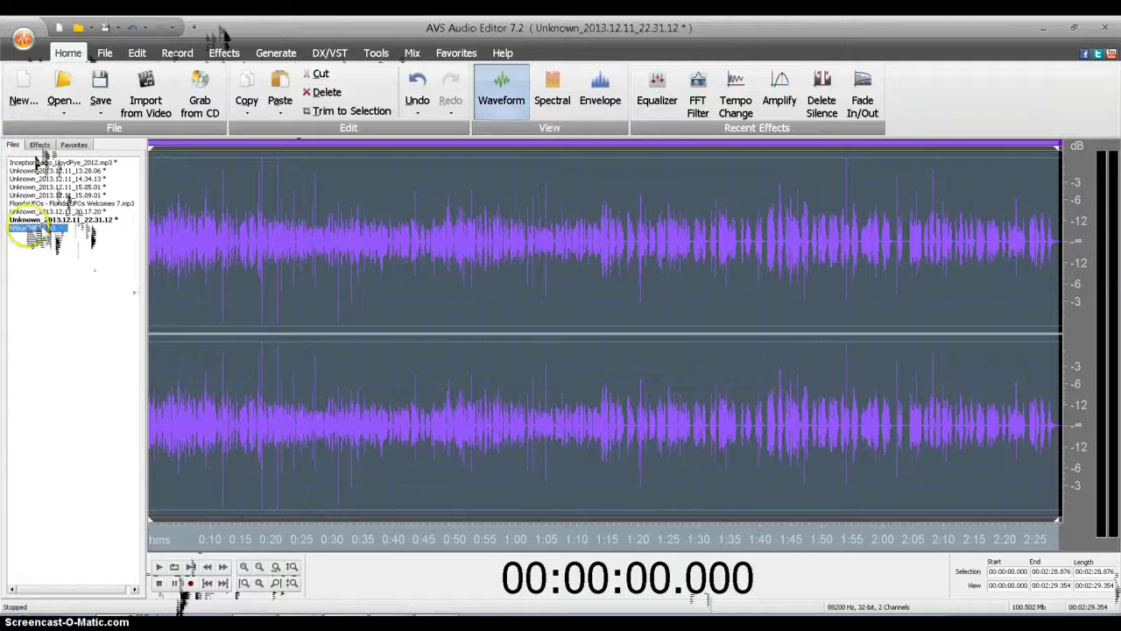
Step: Select hhbumper3.mp3 from 11.108 s to about 2:40.160
left_click(199, 385)
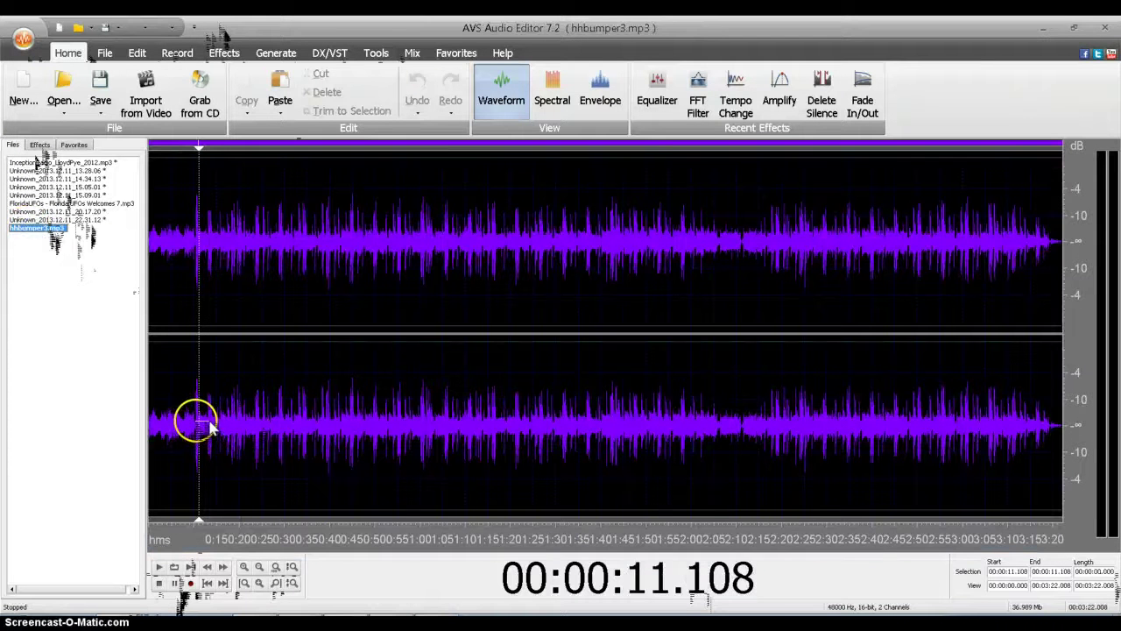
left_click_drag(213, 427, 885, 455)
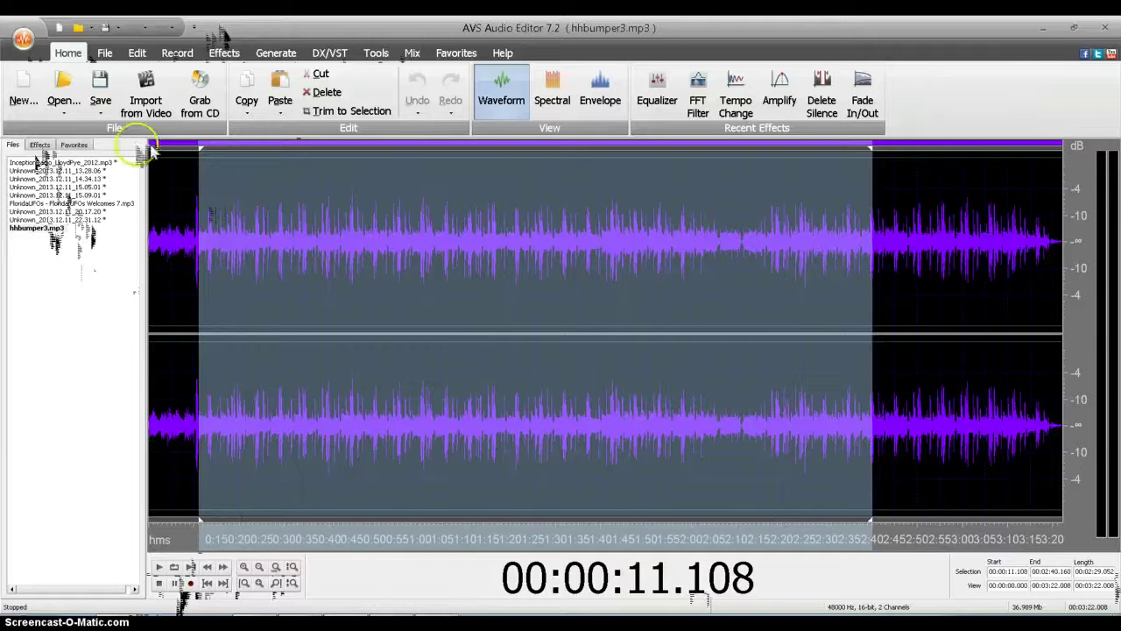
Step: Apply Amplify at -12.3 dB to the selected bumper section after previewing it
left_click(39, 146)
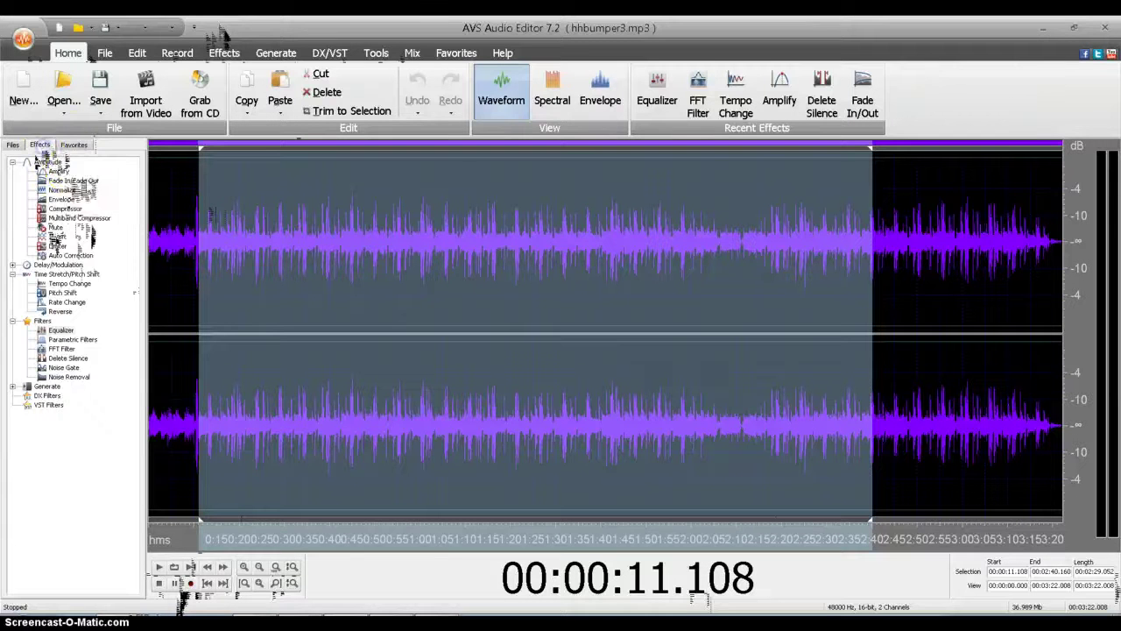
double_click(58, 171)
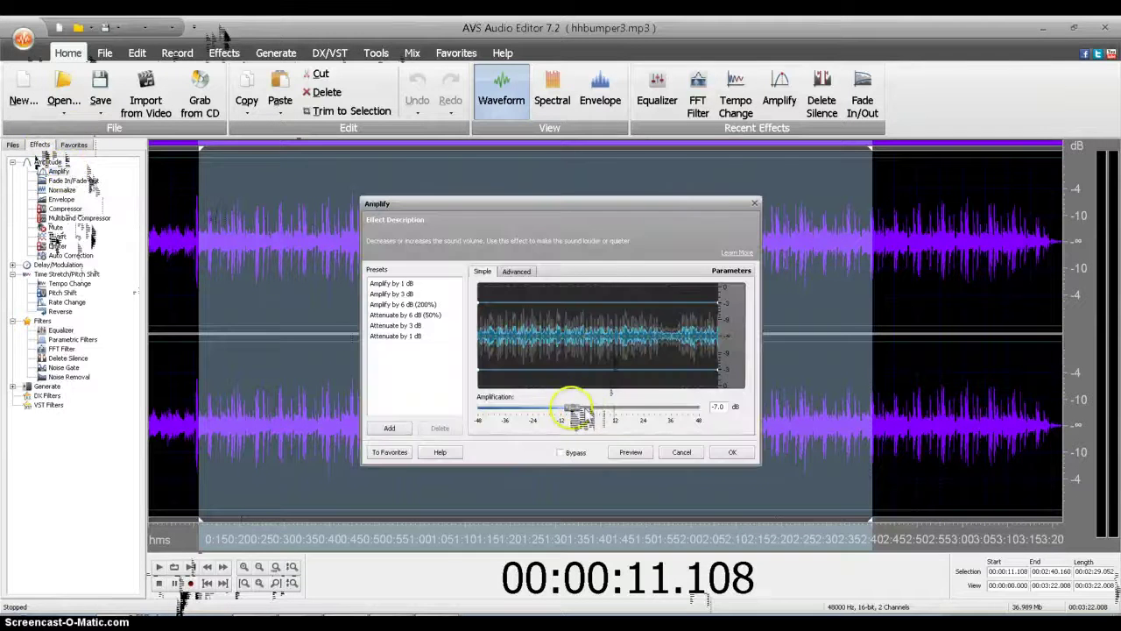
left_click_drag(571, 408, 555, 410)
left_click(645, 453)
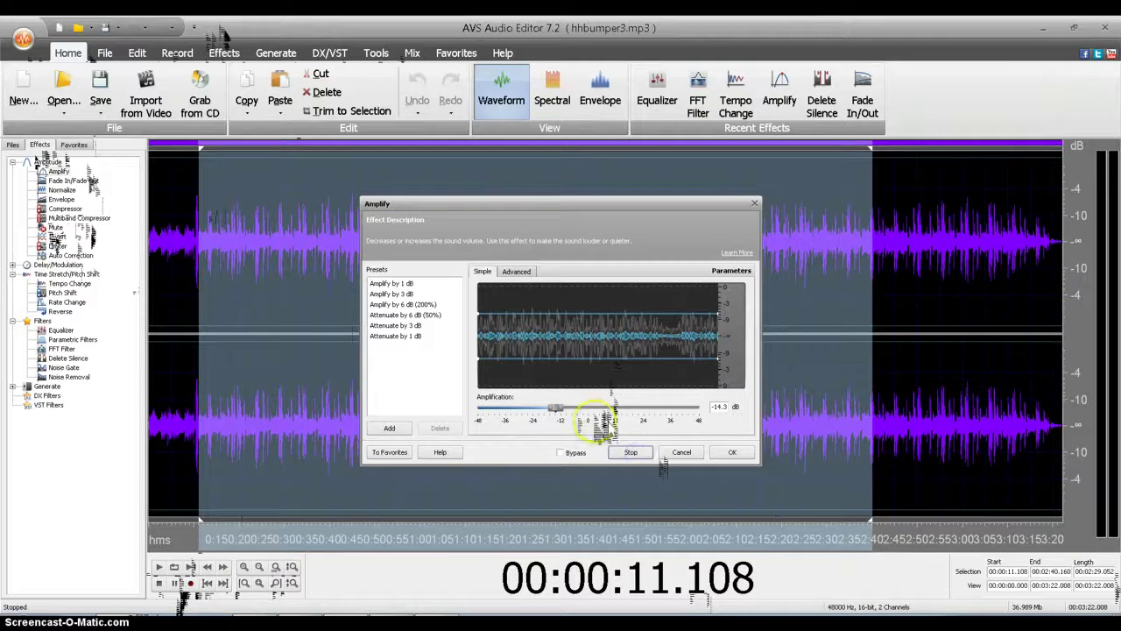
left_click(559, 408)
left_click_drag(555, 409, 558, 409)
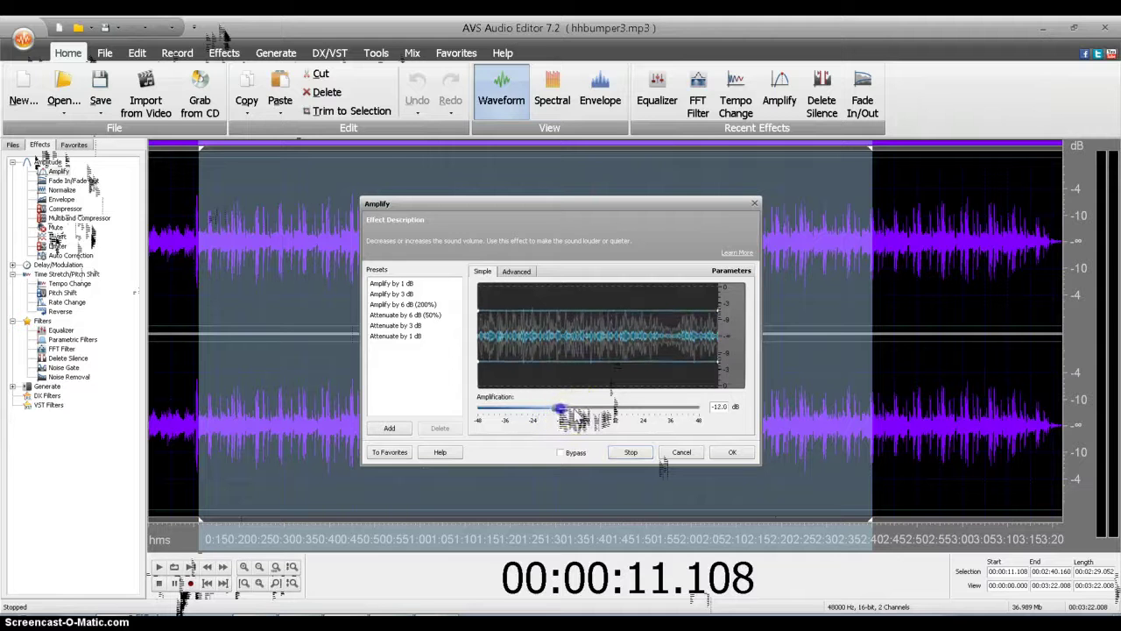
left_click(633, 454)
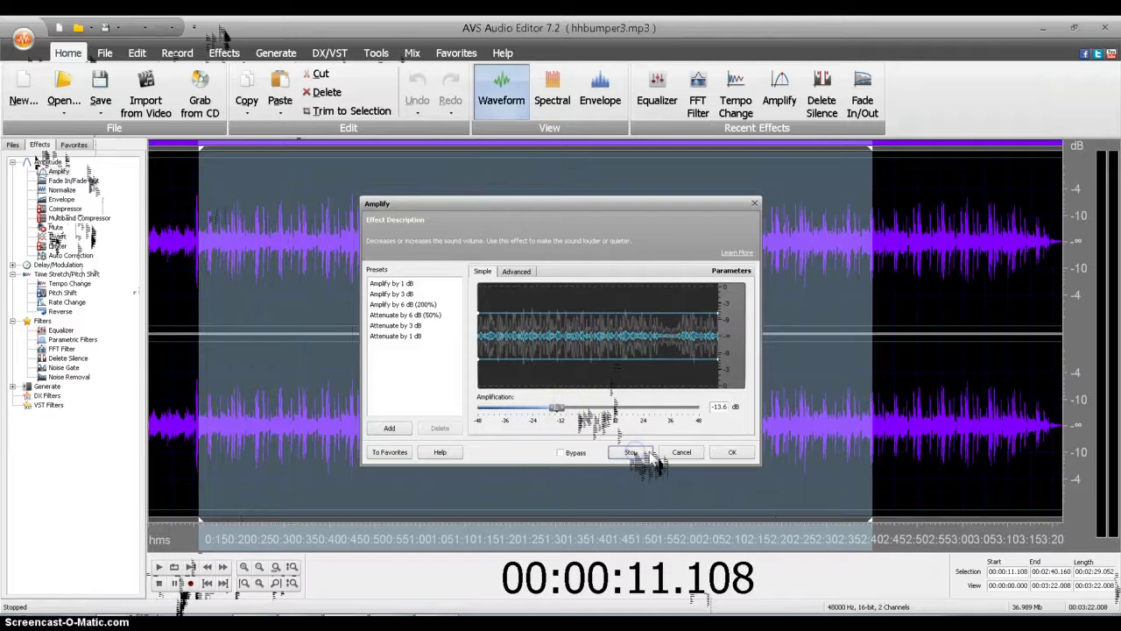
left_click(559, 409)
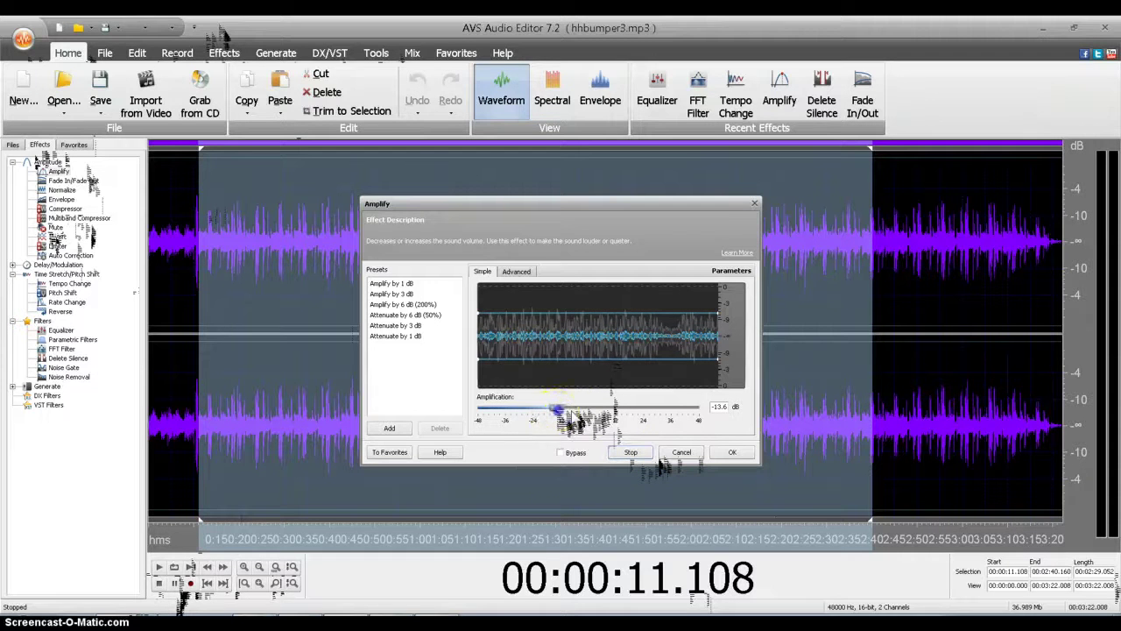
left_click_drag(559, 409, 562, 409)
left_click(633, 454)
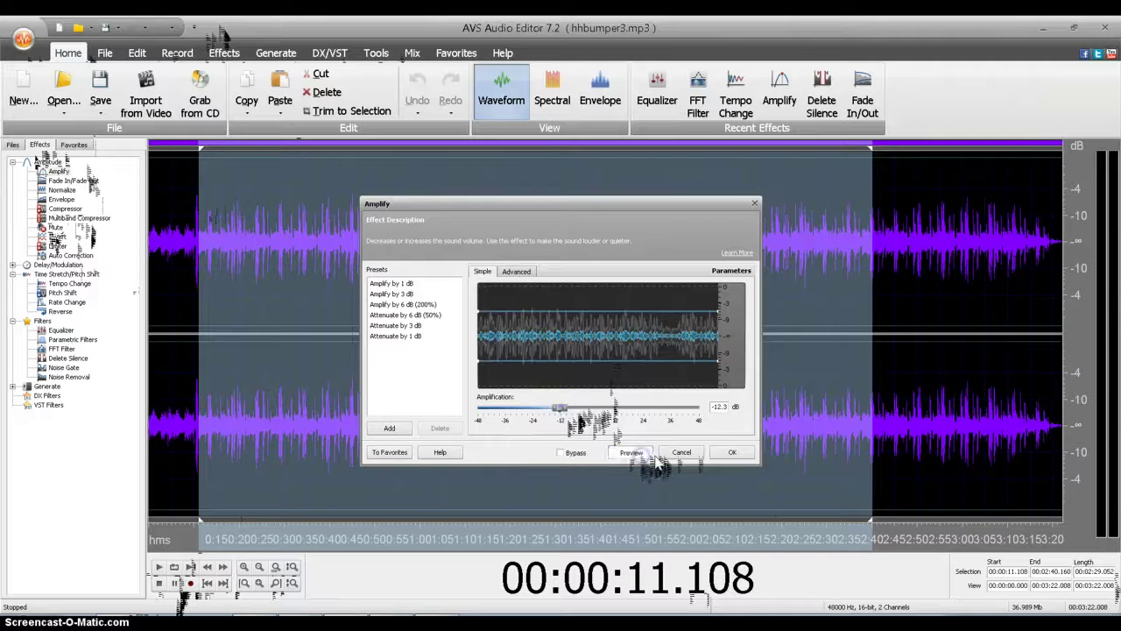
left_click(733, 452)
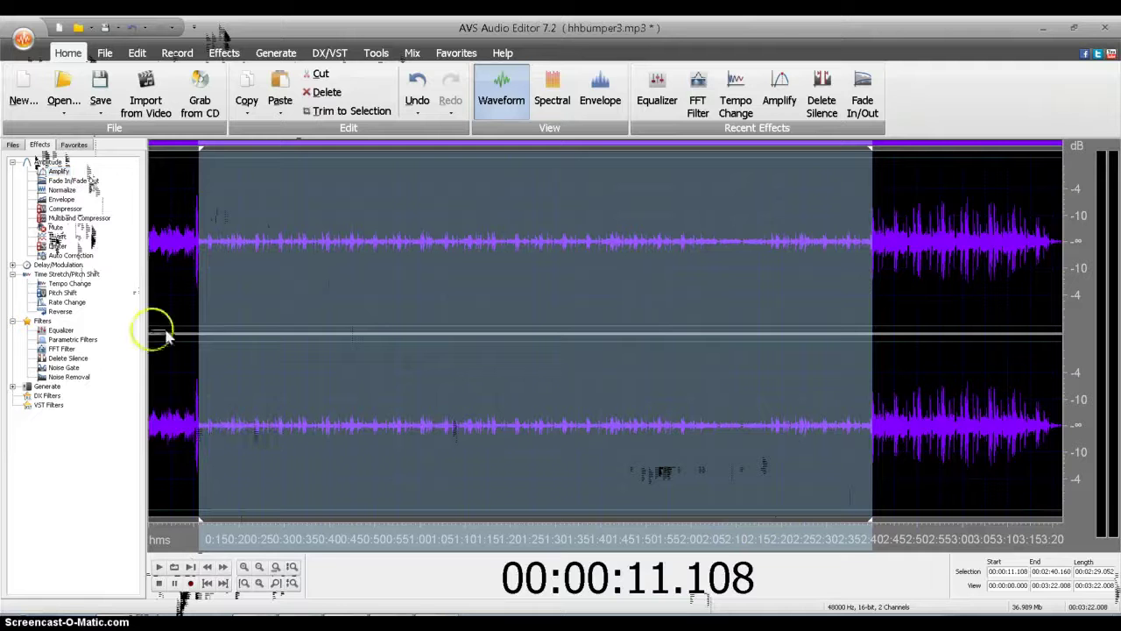
left_click(14, 144)
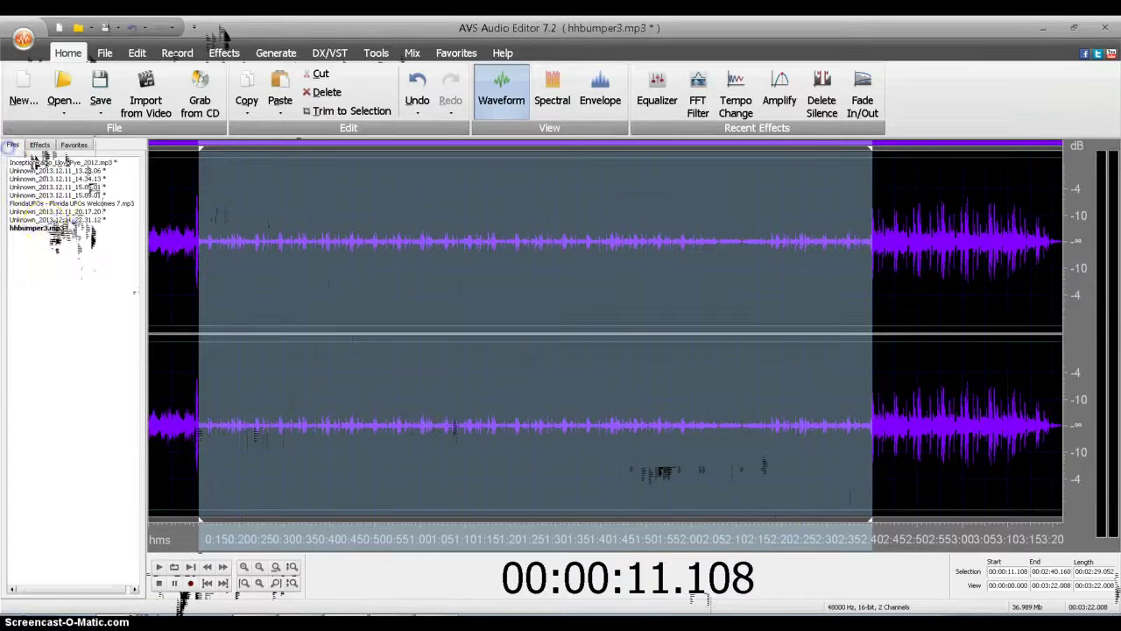
Step: Copy the whole Unknown_2013.12.11_22.31.12 recording
left_click(52, 219)
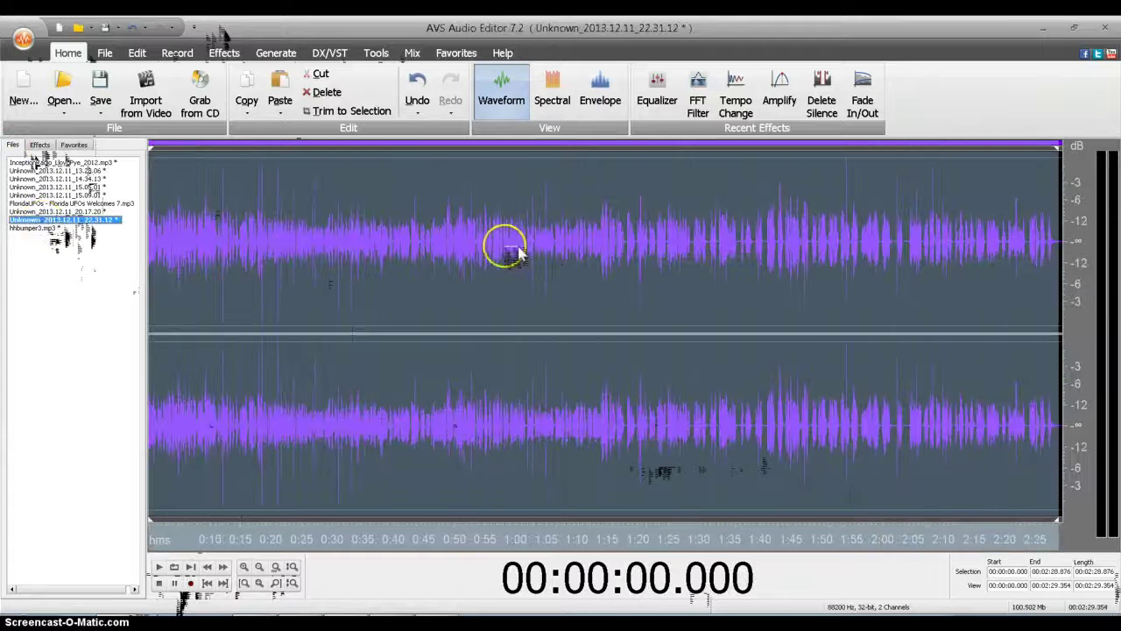
right_click(507, 248)
left_click(548, 340)
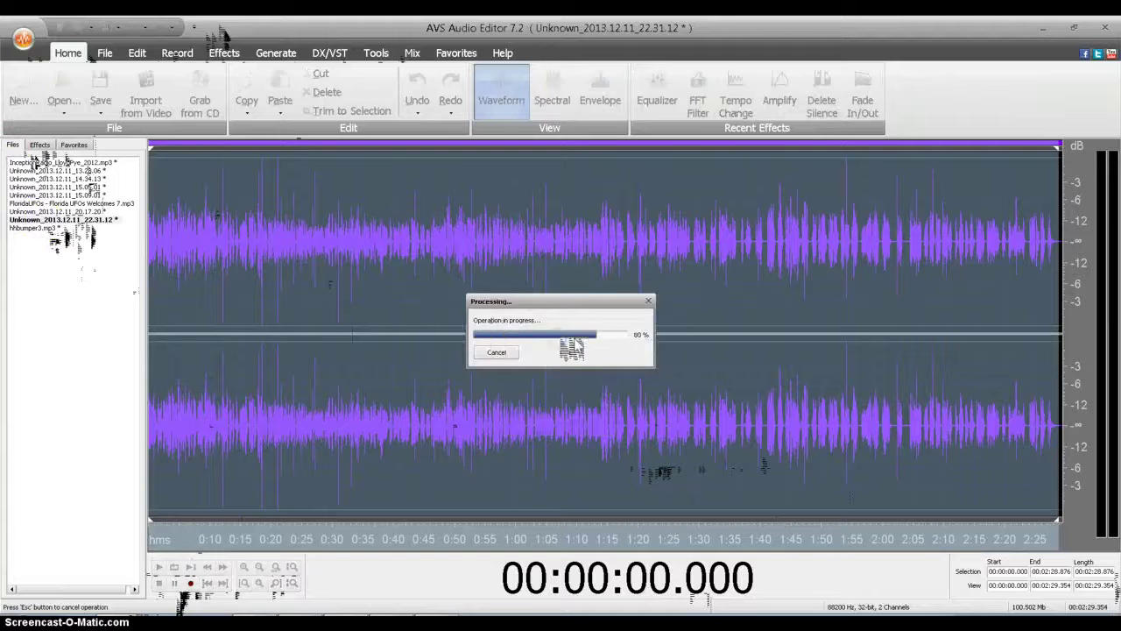
Step: Paste Mix the copied recording into hhbumper3.mp3 at 11.117 s with Amplify Paste at 62%
left_click(26, 227)
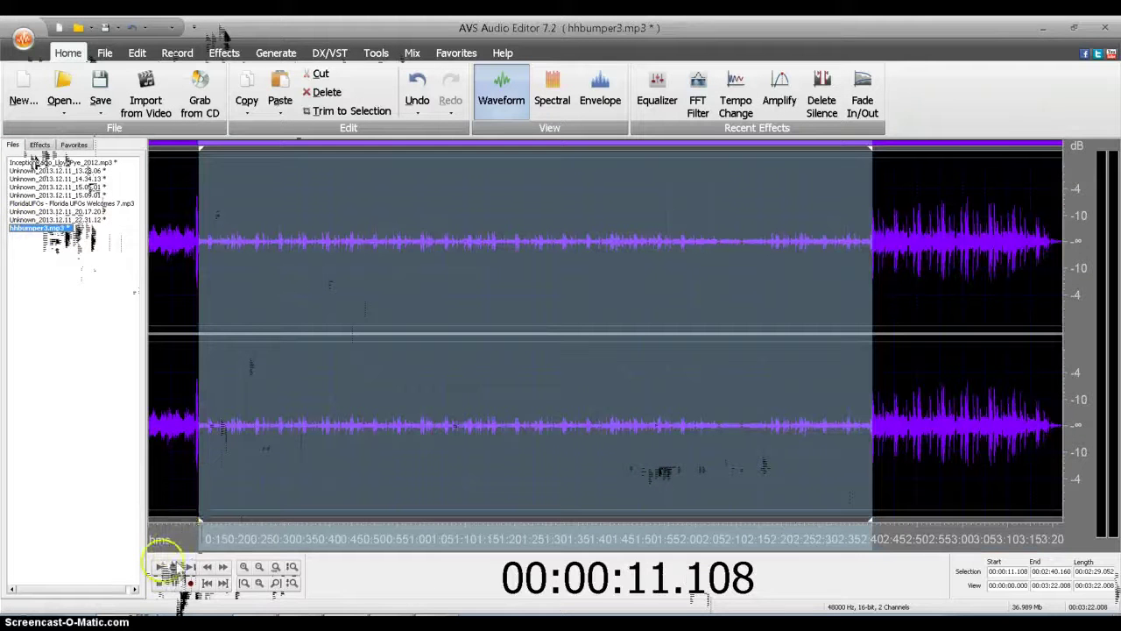
left_click(202, 427)
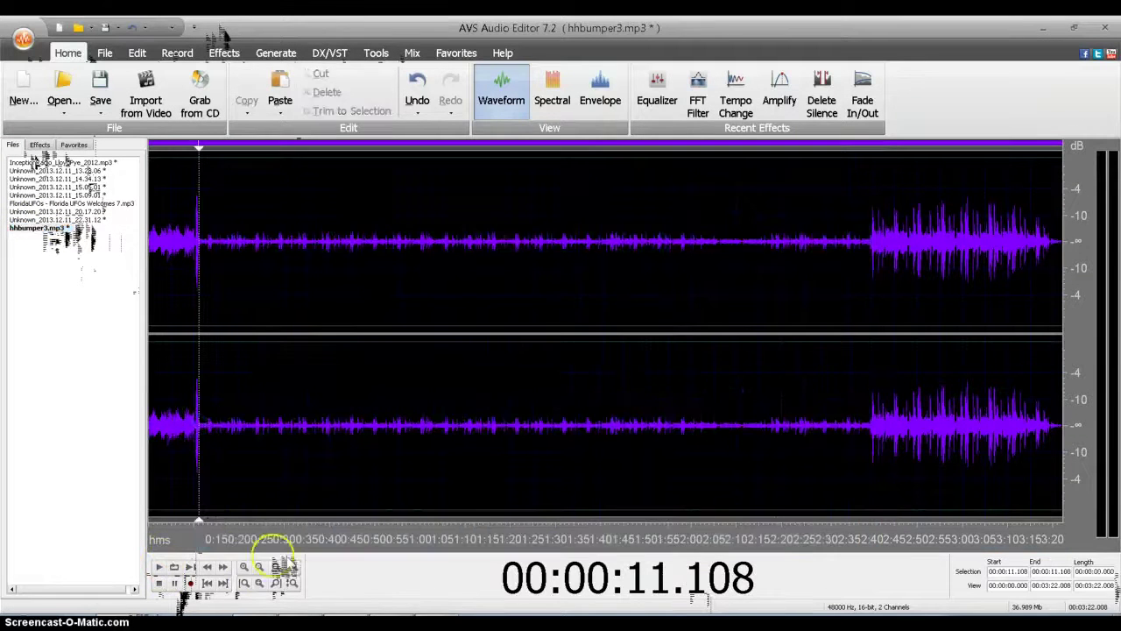
left_click(246, 568)
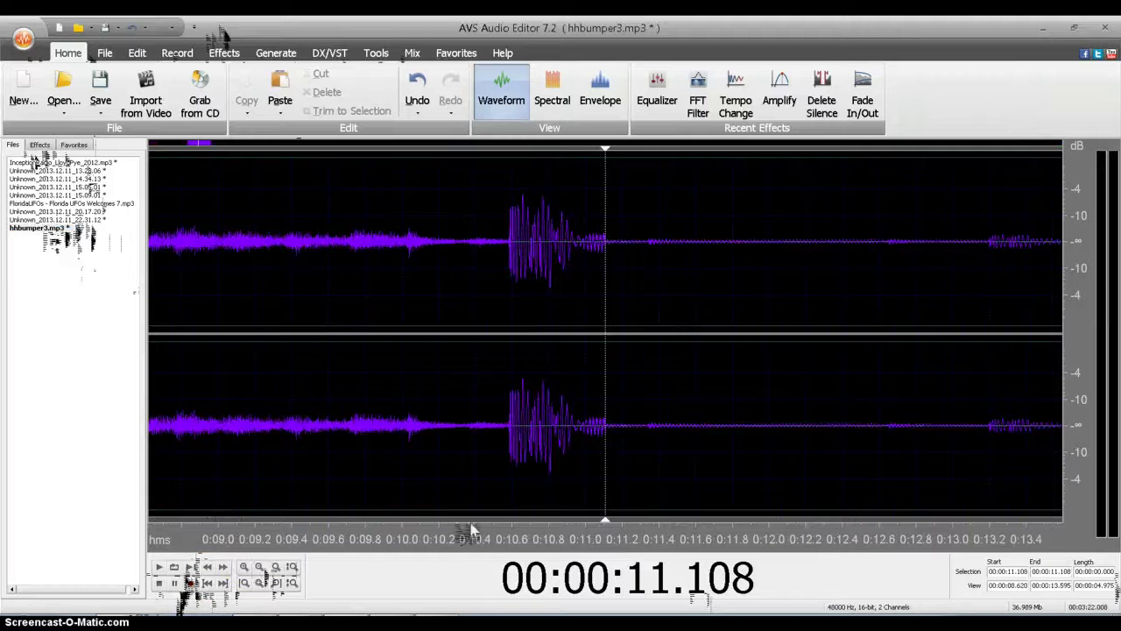
left_click(603, 426)
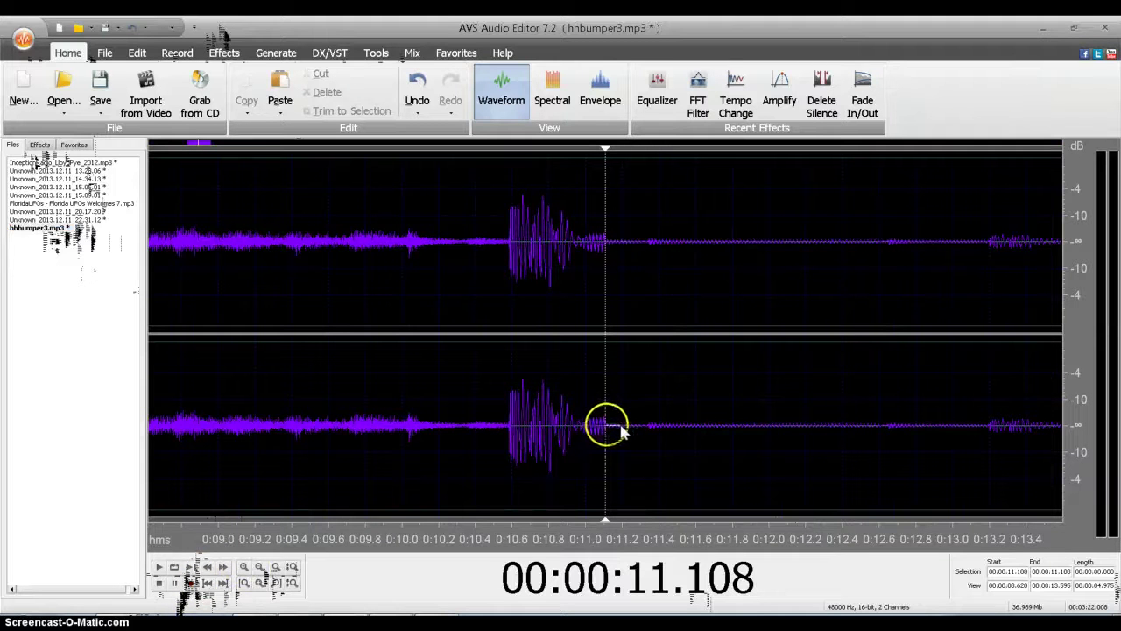
left_click(610, 430)
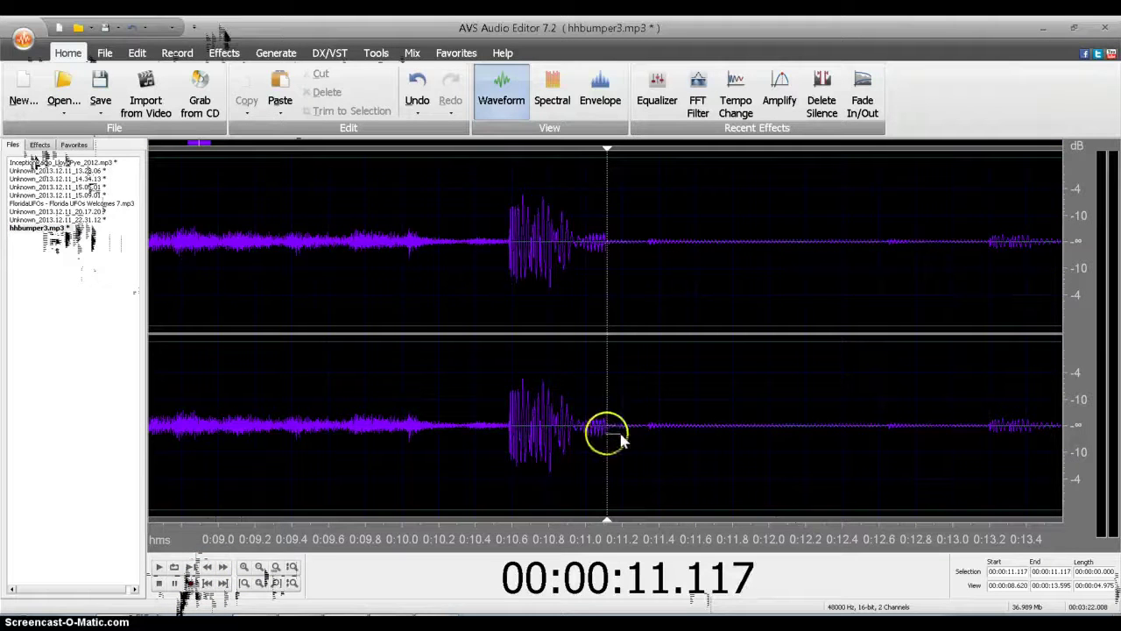
right_click(618, 435)
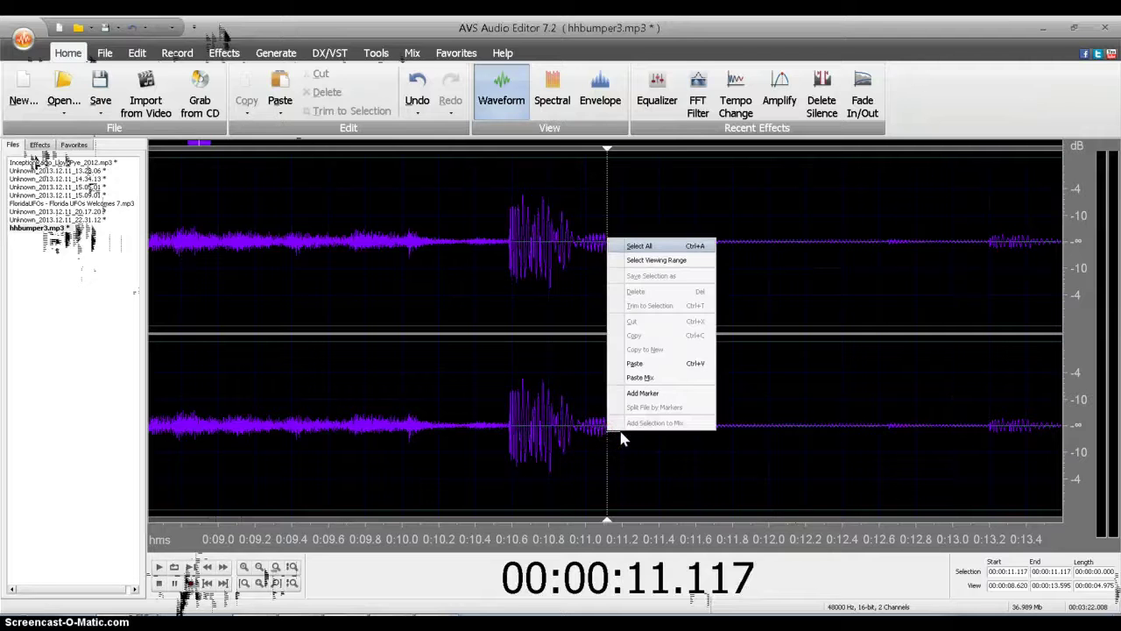
left_click(639, 377)
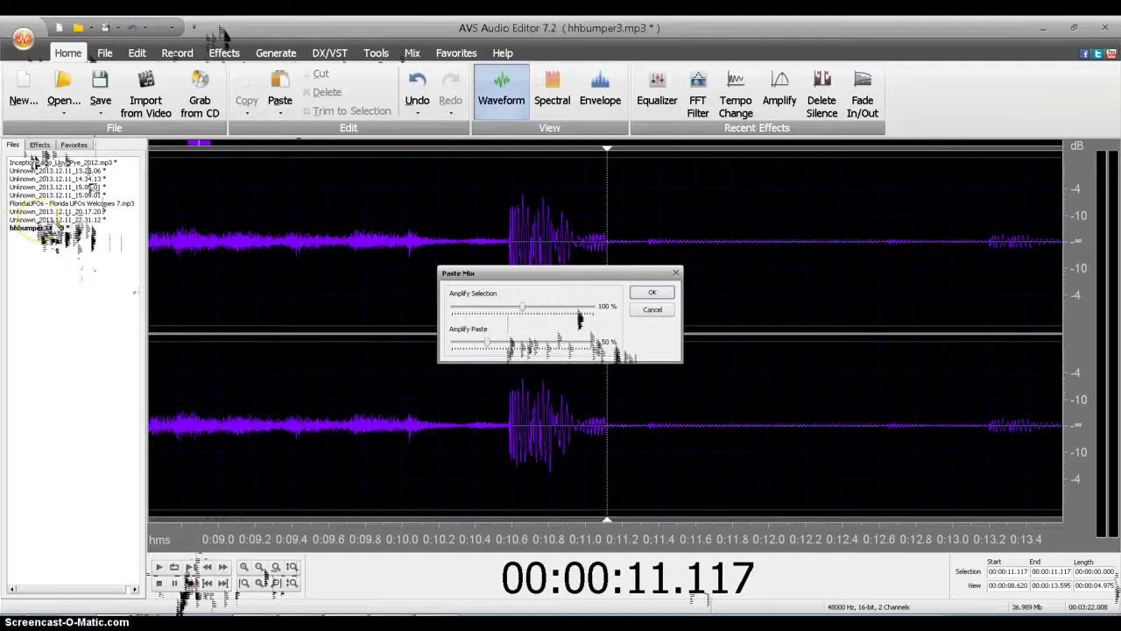
left_click(83, 256)
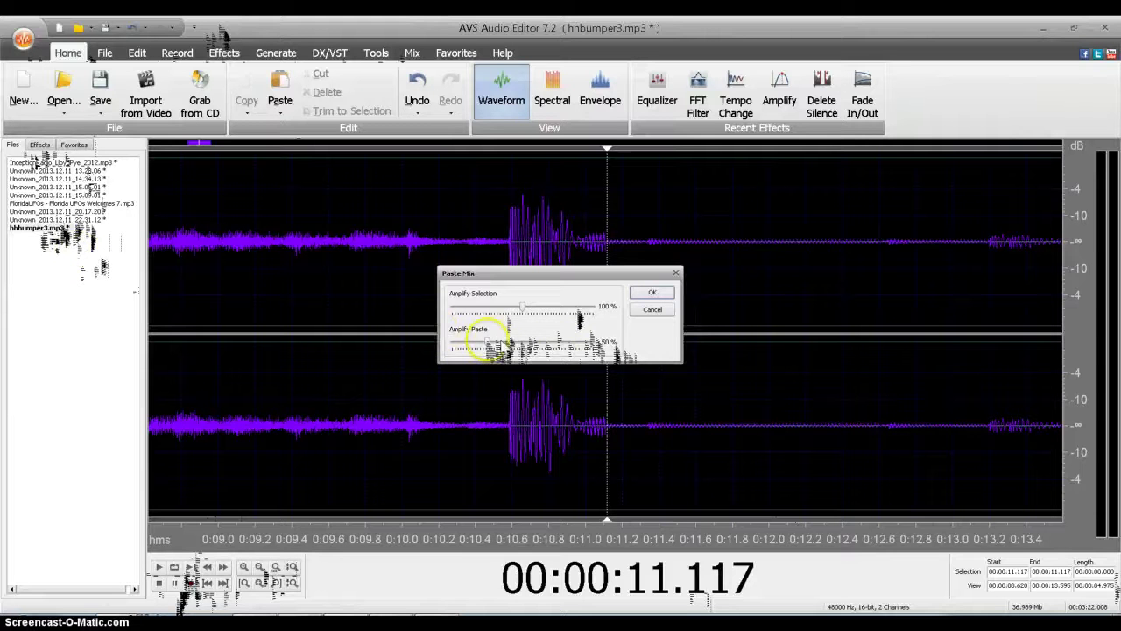
left_click_drag(489, 341, 494, 340)
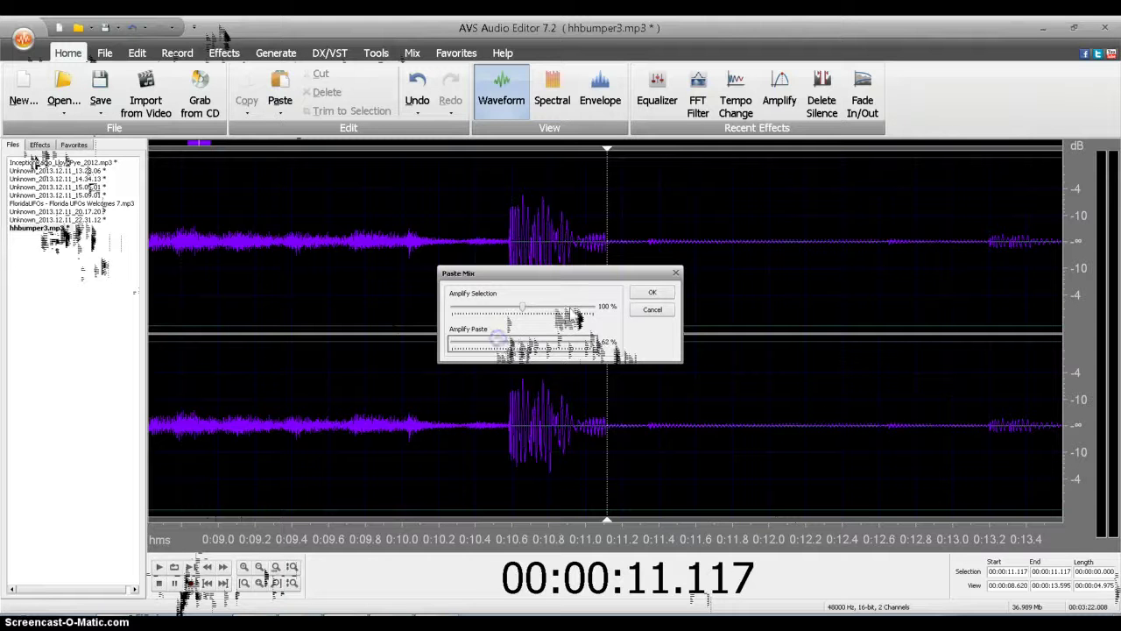
left_click(656, 294)
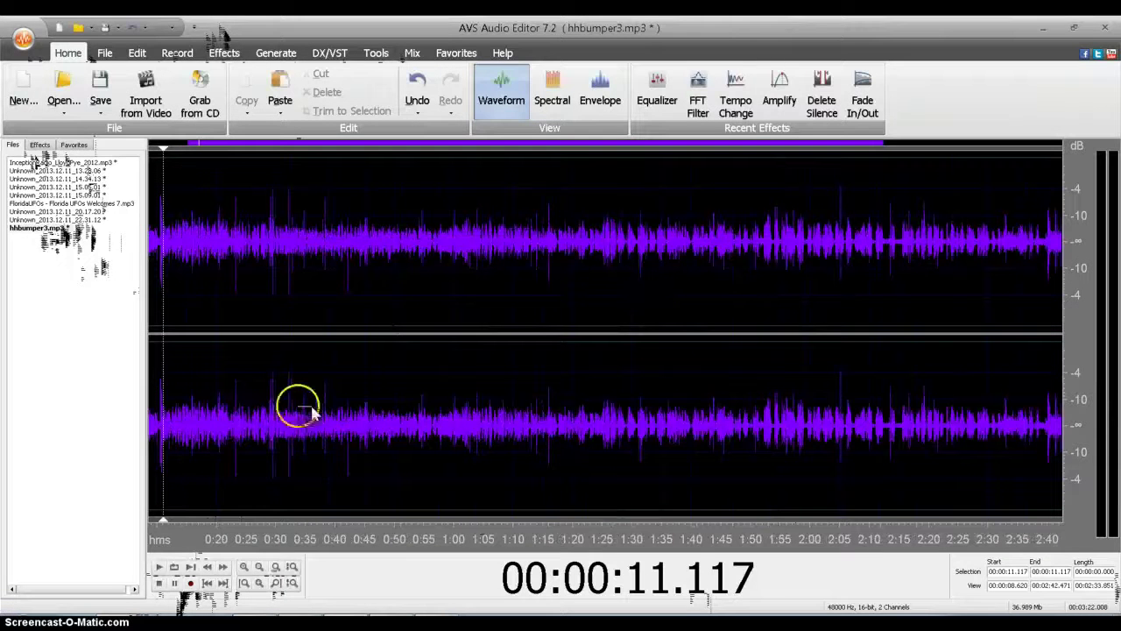
left_click(153, 243)
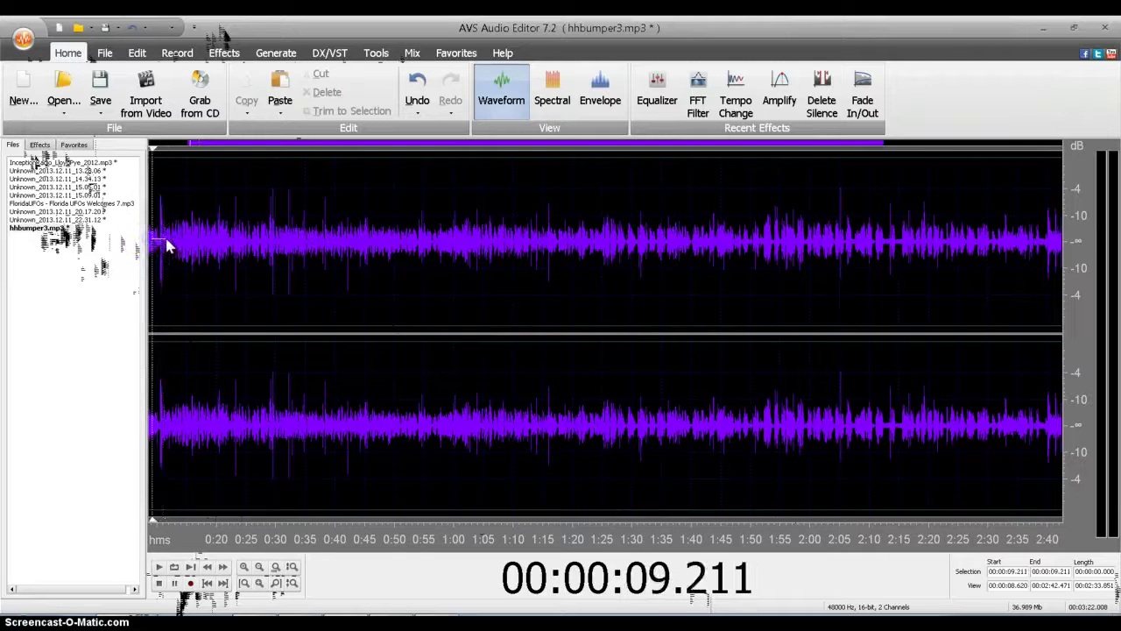
left_click(162, 568)
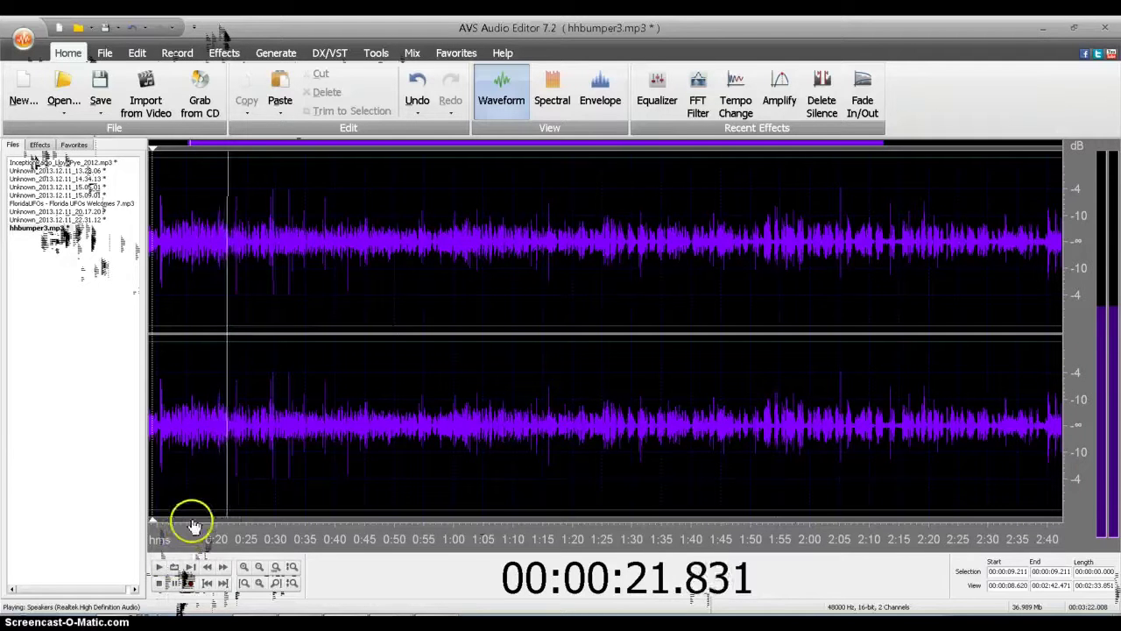
left_click(213, 424)
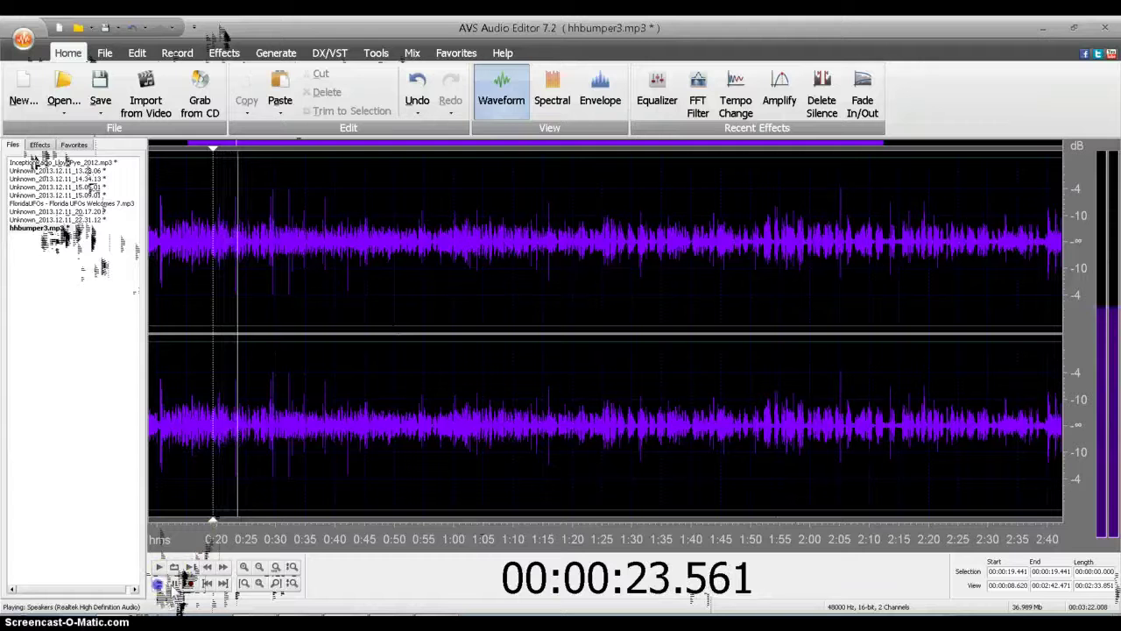
left_click(189, 583)
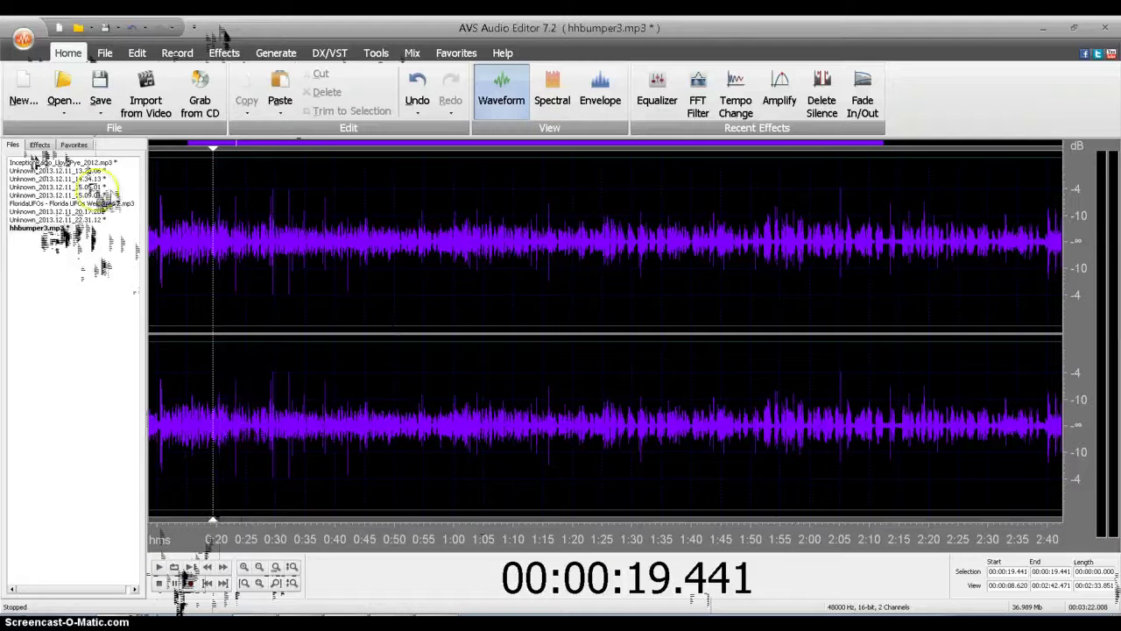
Step: Open 'some type of way.mp3' from the Bumpers By Me folder
left_click(79, 123)
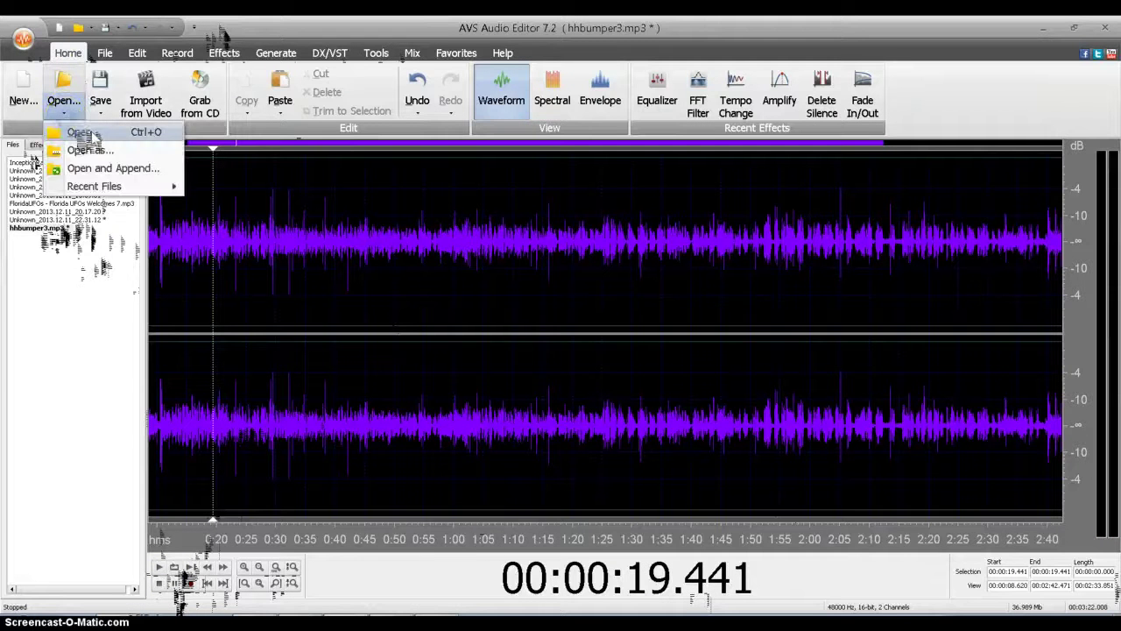
left_click(87, 143)
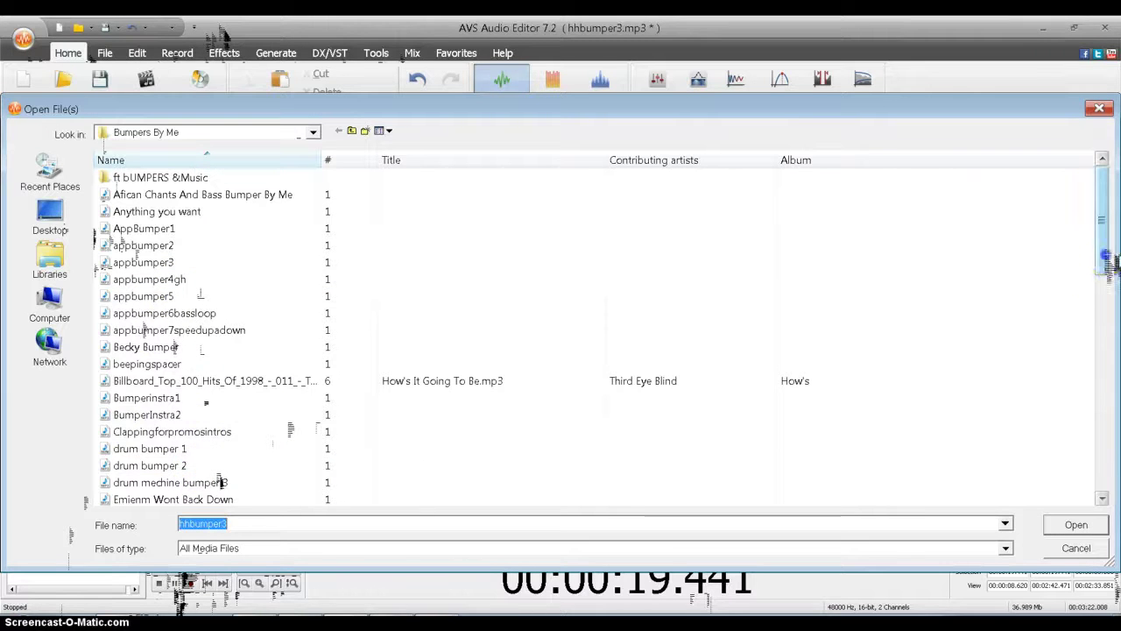
left_click_drag(1093, 276, 1095, 319)
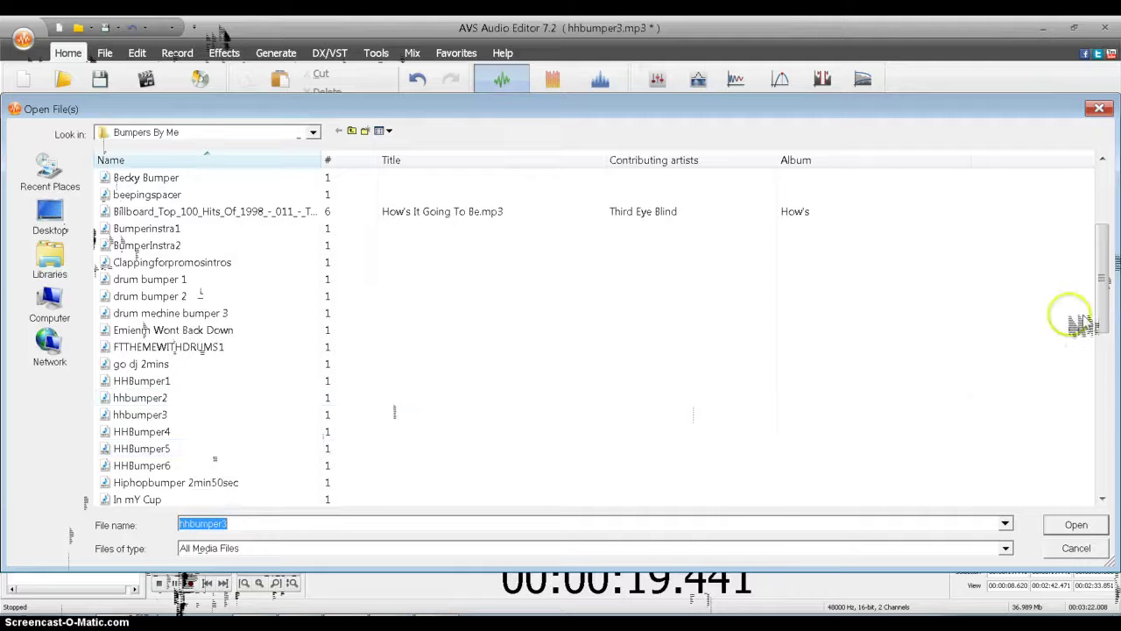
left_click_drag(1101, 323, 1106, 480)
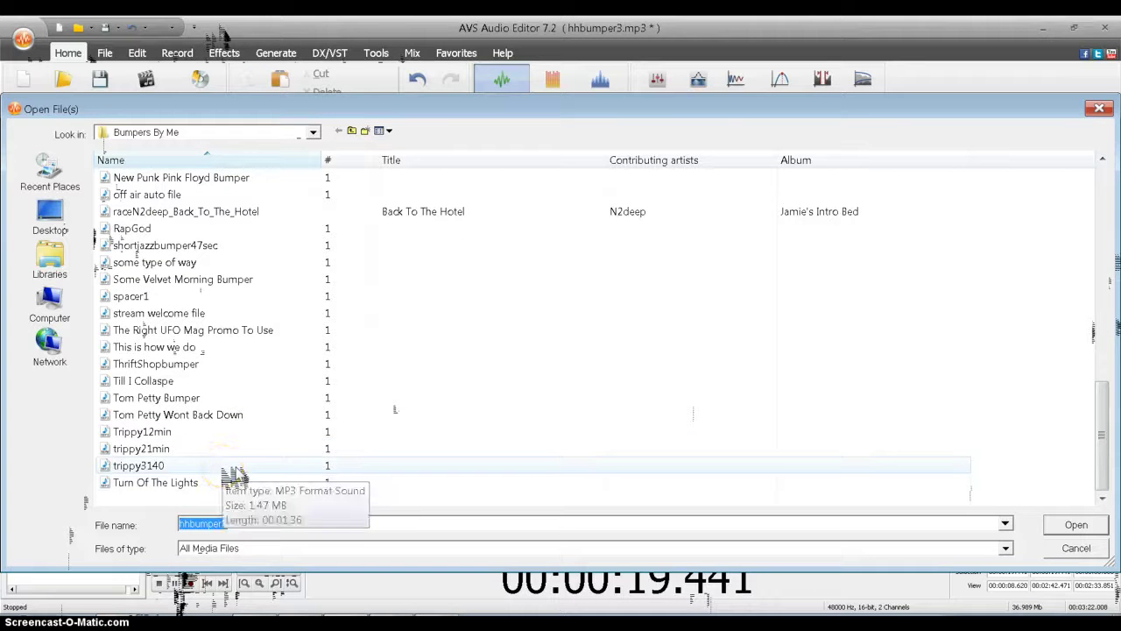
left_click(191, 265)
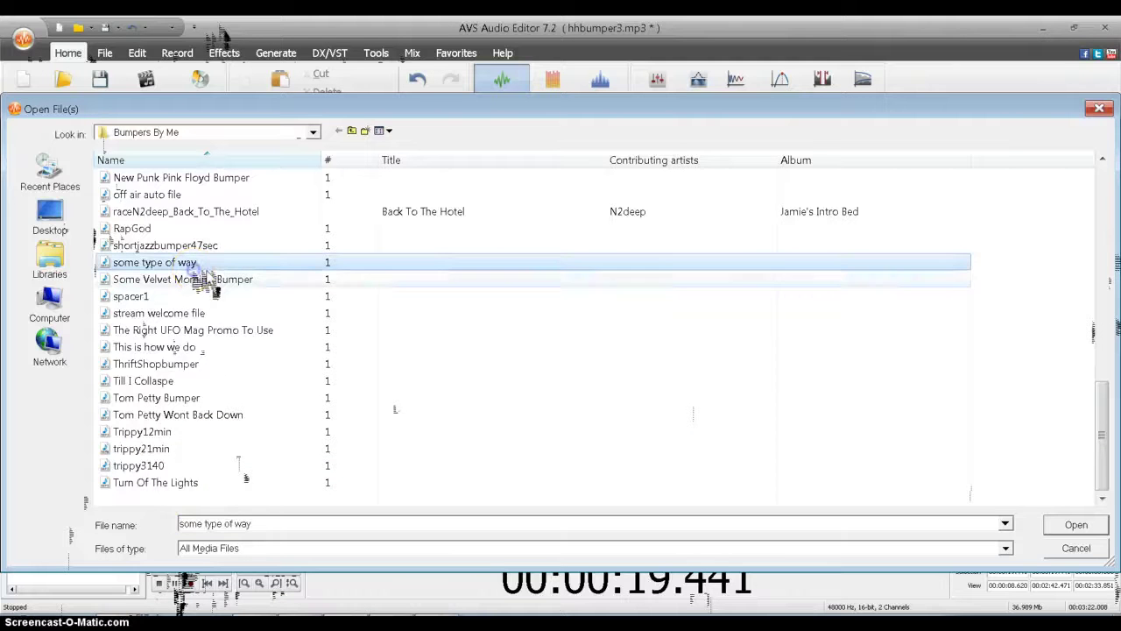
left_click(1077, 525)
left_click(338, 364)
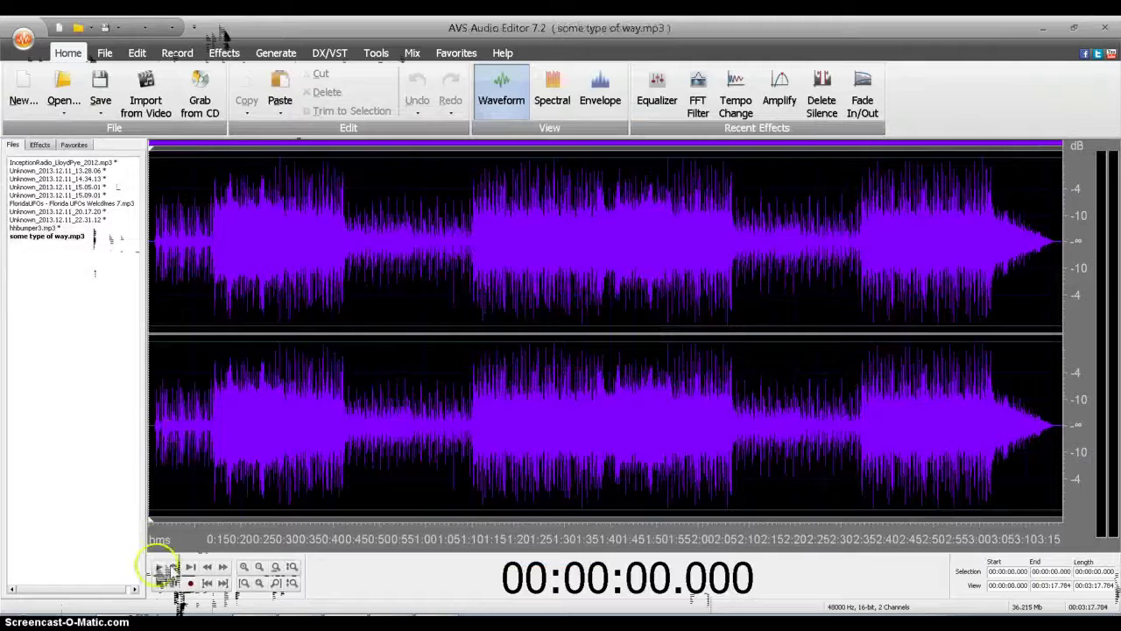
Step: Play the track, then select it from 42.364 s to 3:11.461
left_click(158, 567)
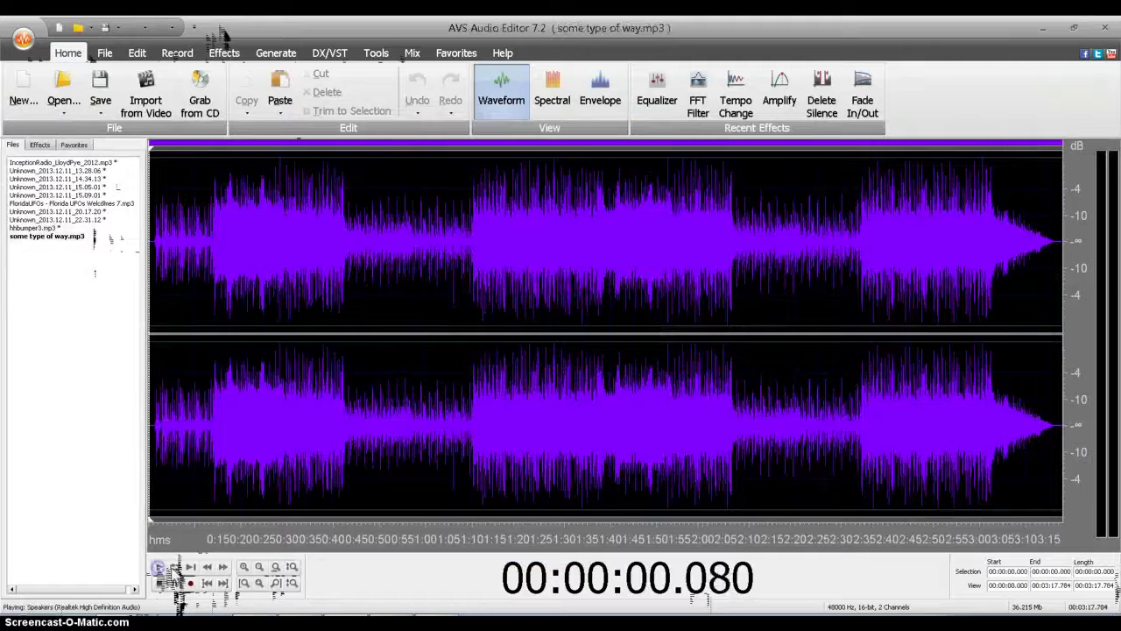
left_click(235, 427)
left_click(321, 429)
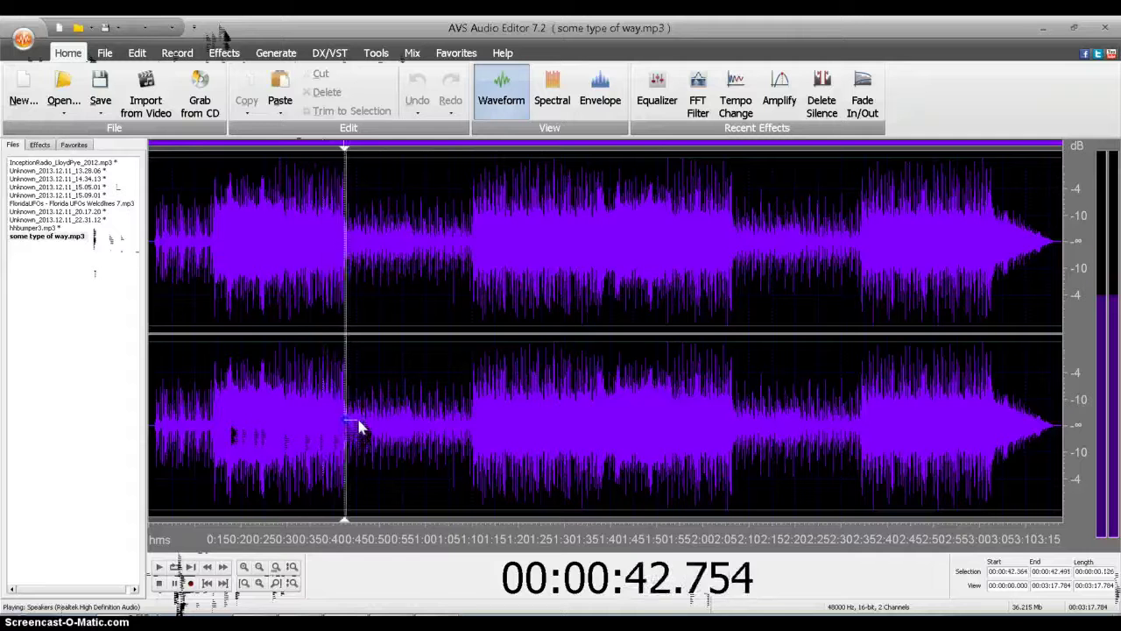
left_click_drag(346, 428, 1042, 424)
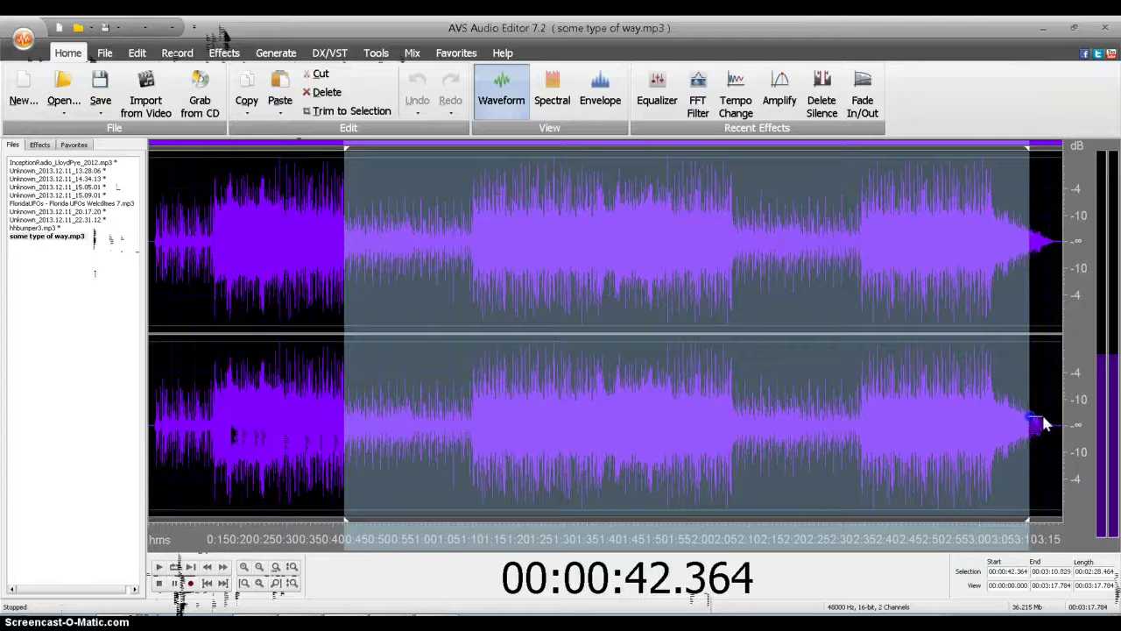
left_click_drag(1045, 417, 1047, 417)
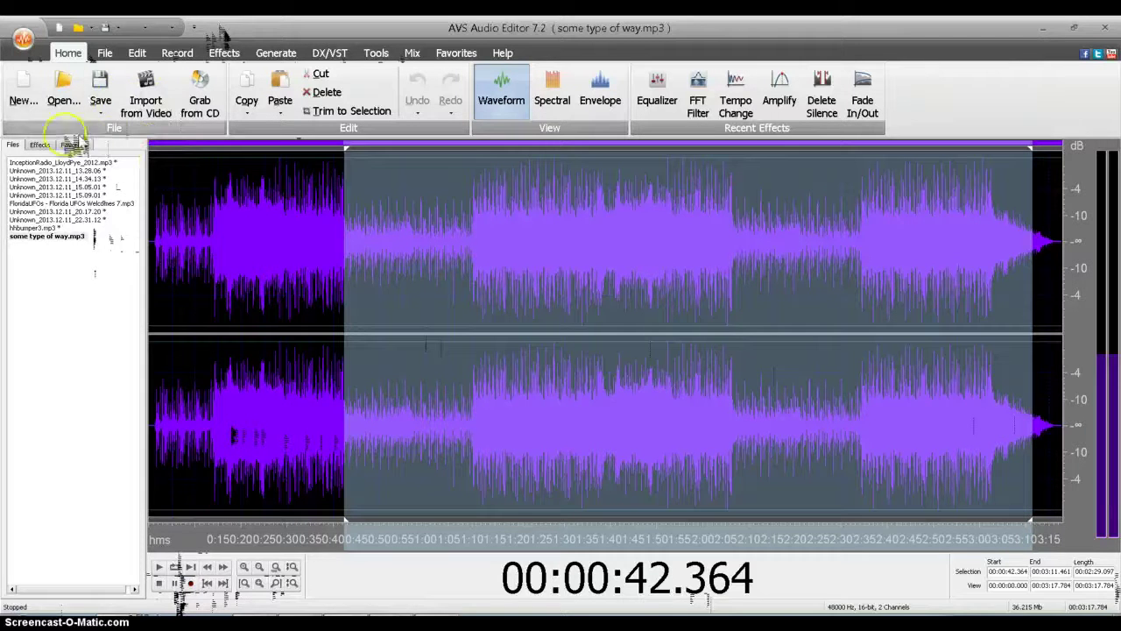
left_click(39, 145)
Step: Apply Amplify at about -22.4 dB to the selected song part
double_click(77, 174)
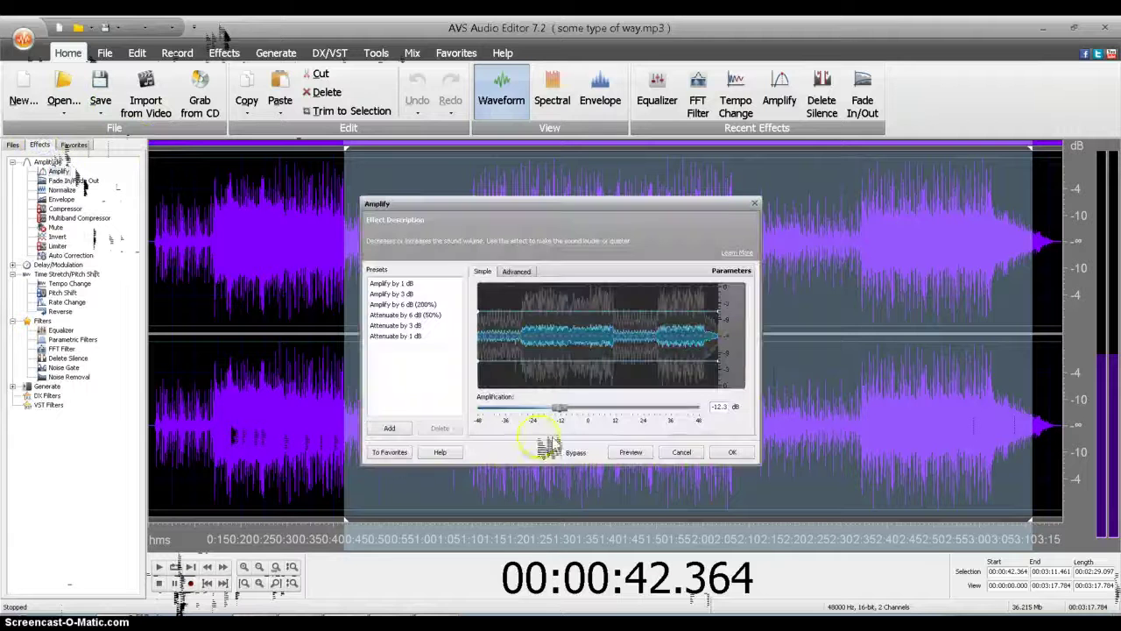
left_click_drag(565, 409, 546, 412)
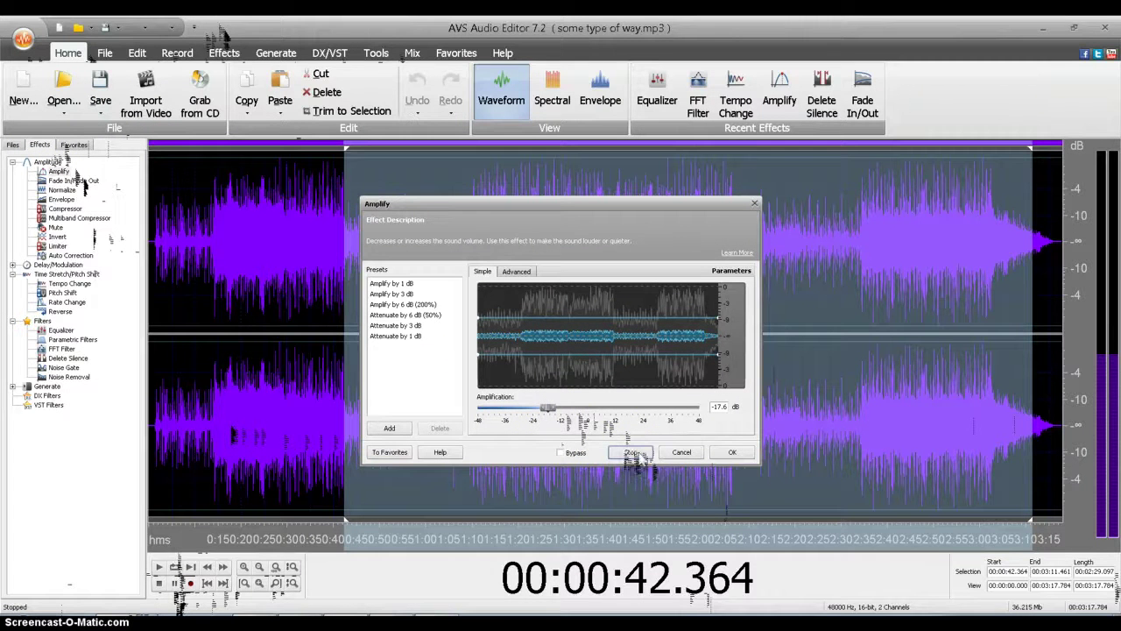
left_click(548, 409)
left_click(732, 453)
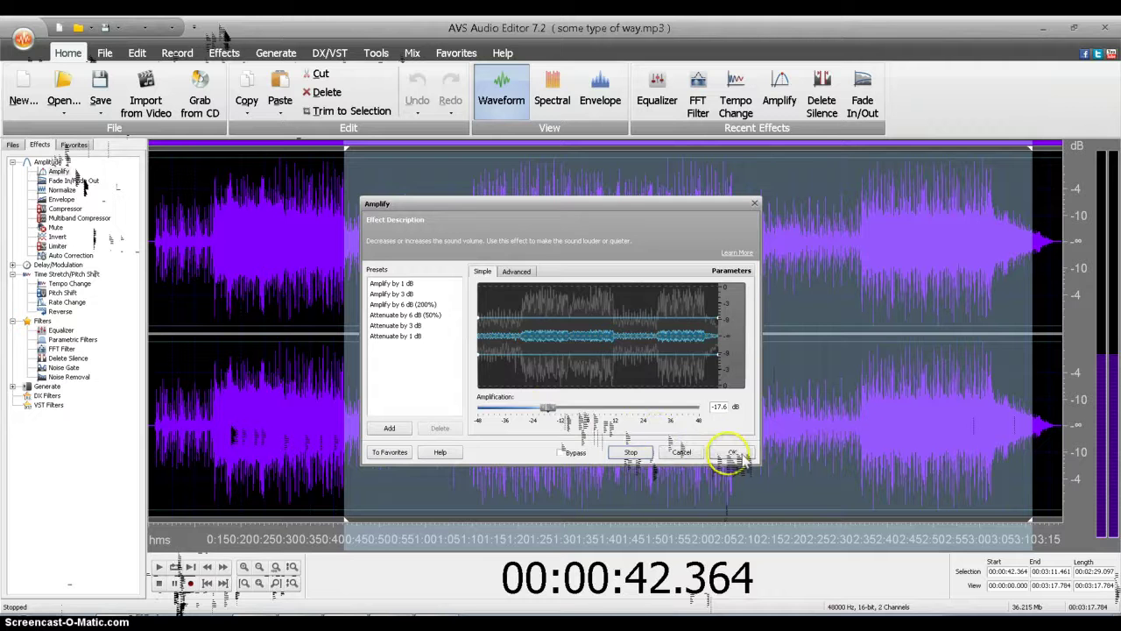
left_click_drag(550, 409, 536, 409)
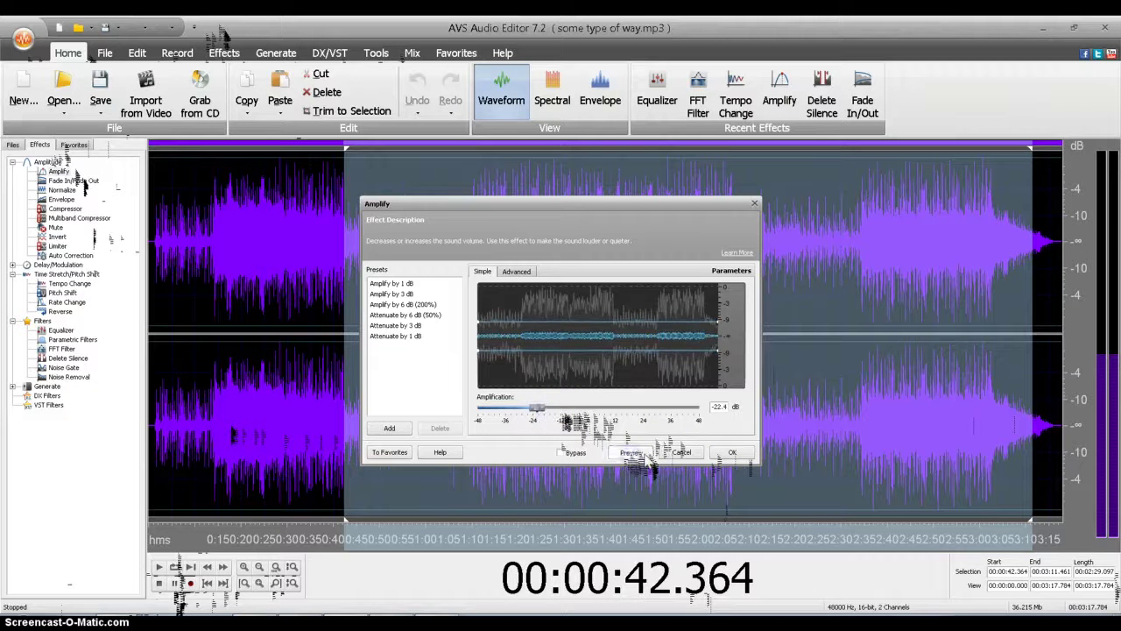
left_click(744, 452)
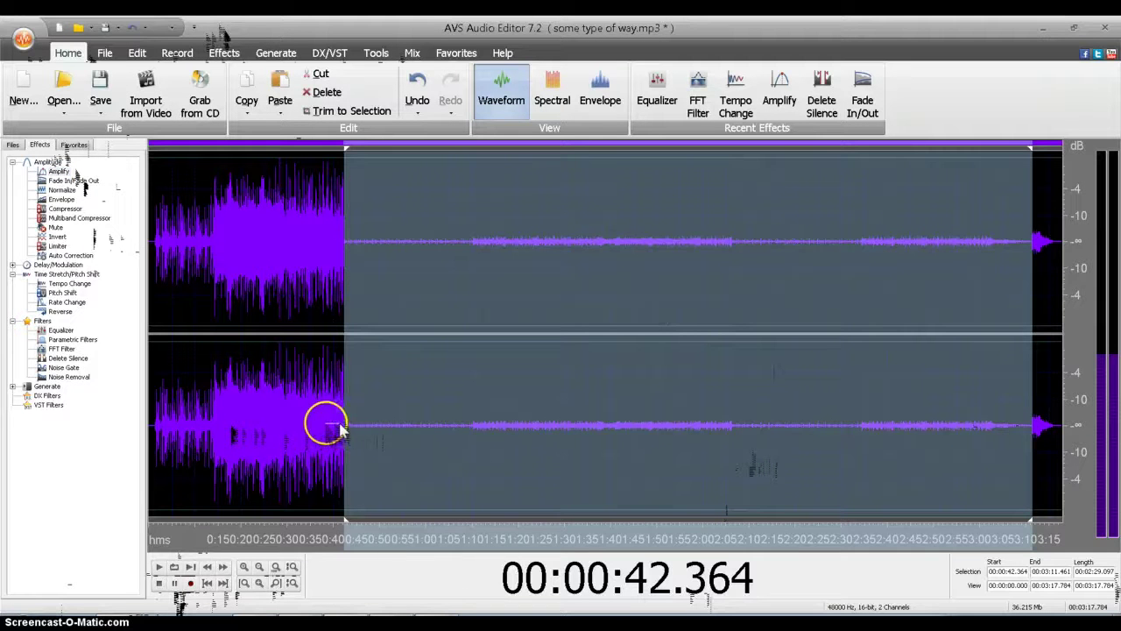
Step: Cut the loud stretch from 13.658 s to 42.491 s out of the track
left_click_drag(340, 429, 150, 405)
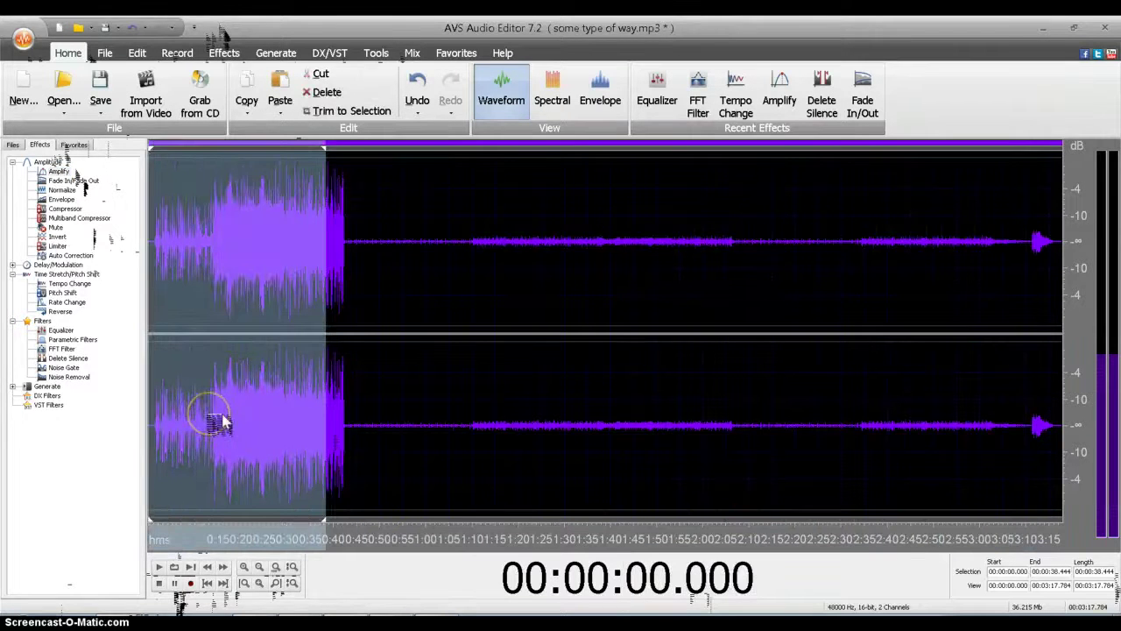
left_click(210, 423)
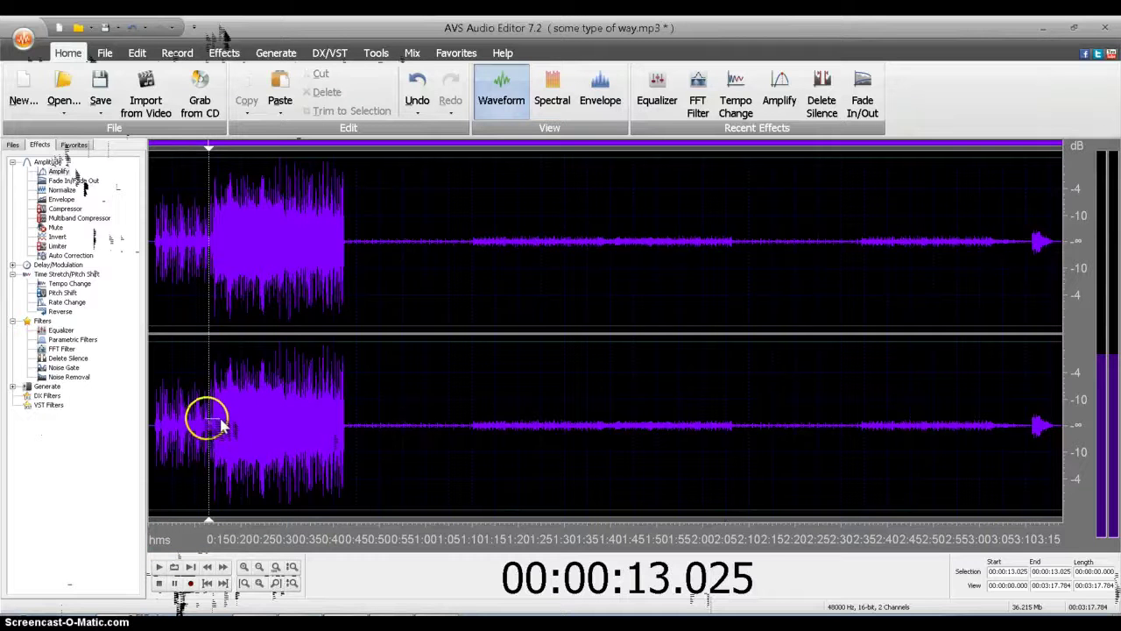
left_click_drag(212, 425, 357, 445)
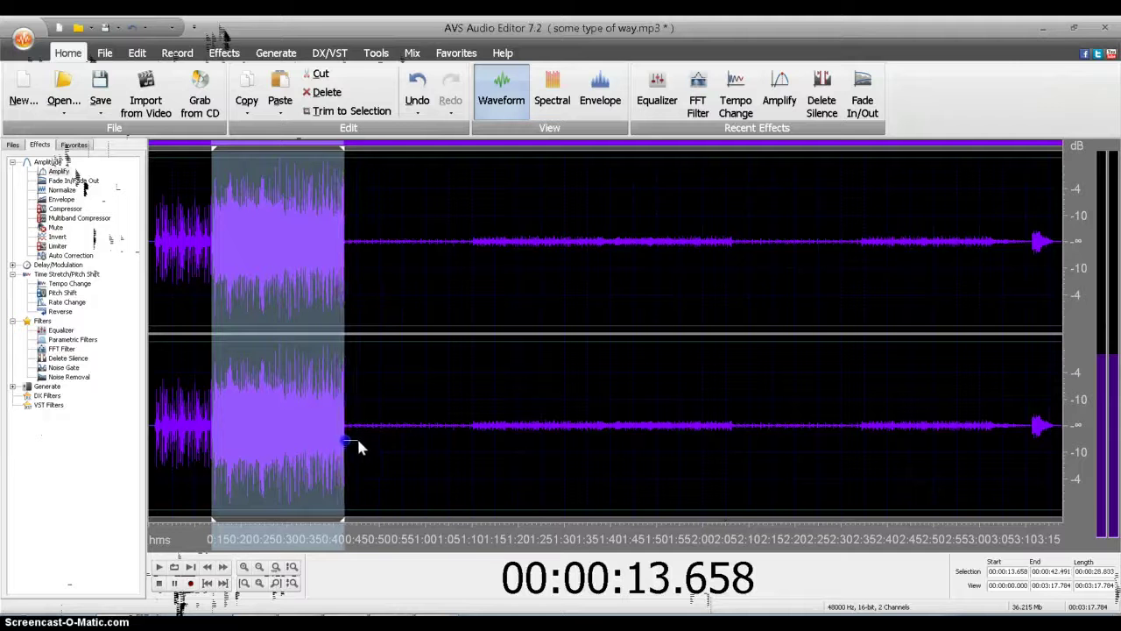
right_click(298, 440)
left_click(336, 328)
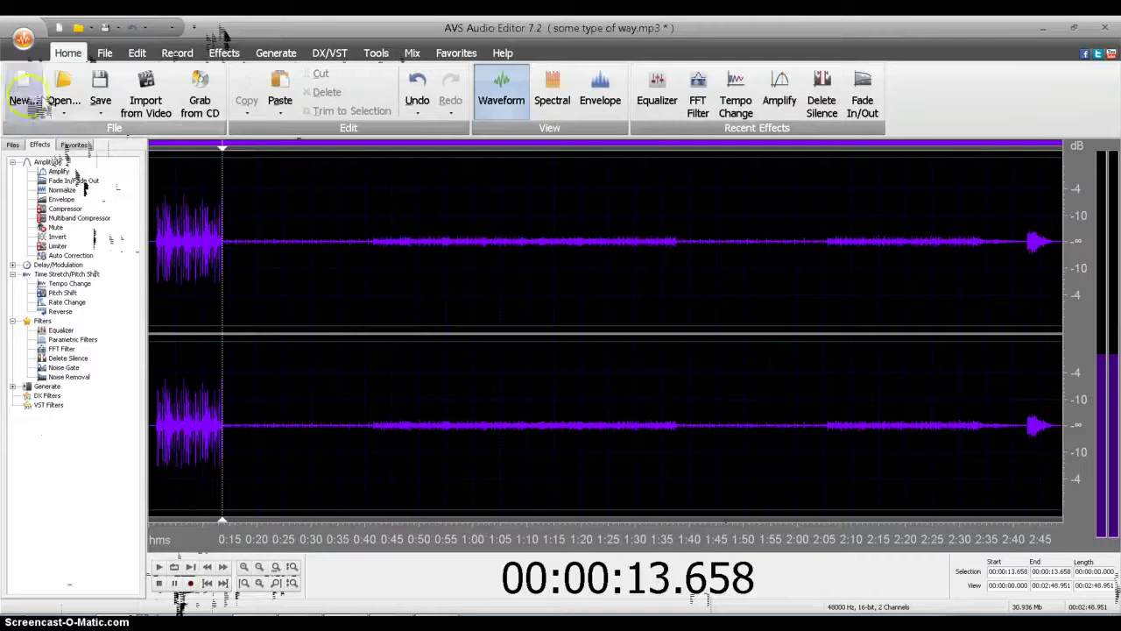
Step: Copy the entire Unknown_2013.12.11_22.31.12 recording
left_click(14, 145)
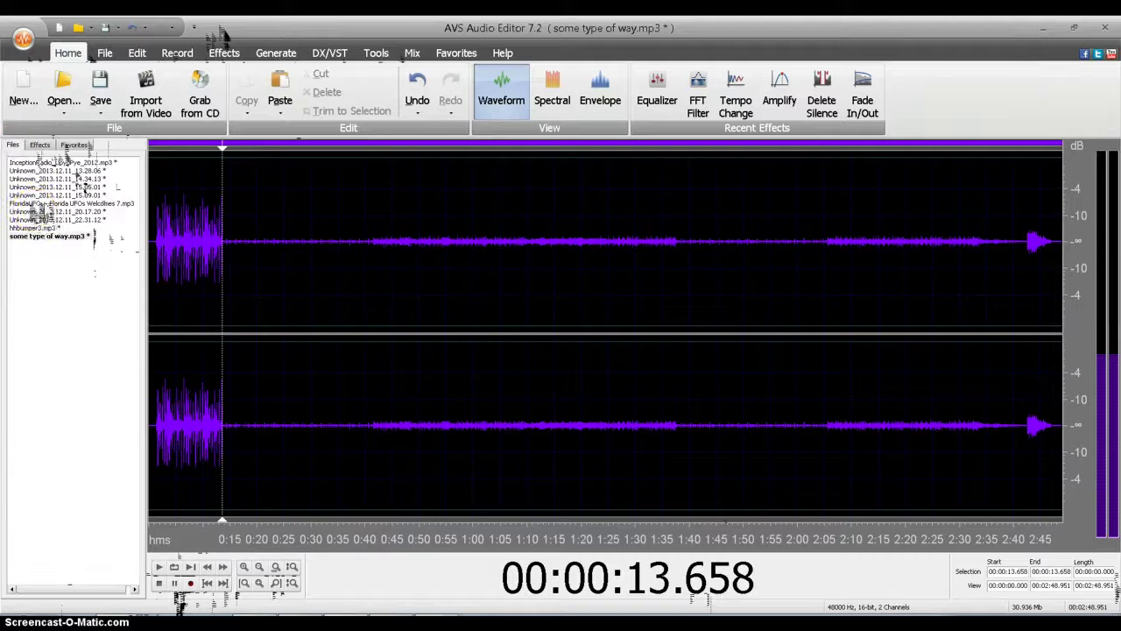
left_click(40, 231)
double_click(39, 220)
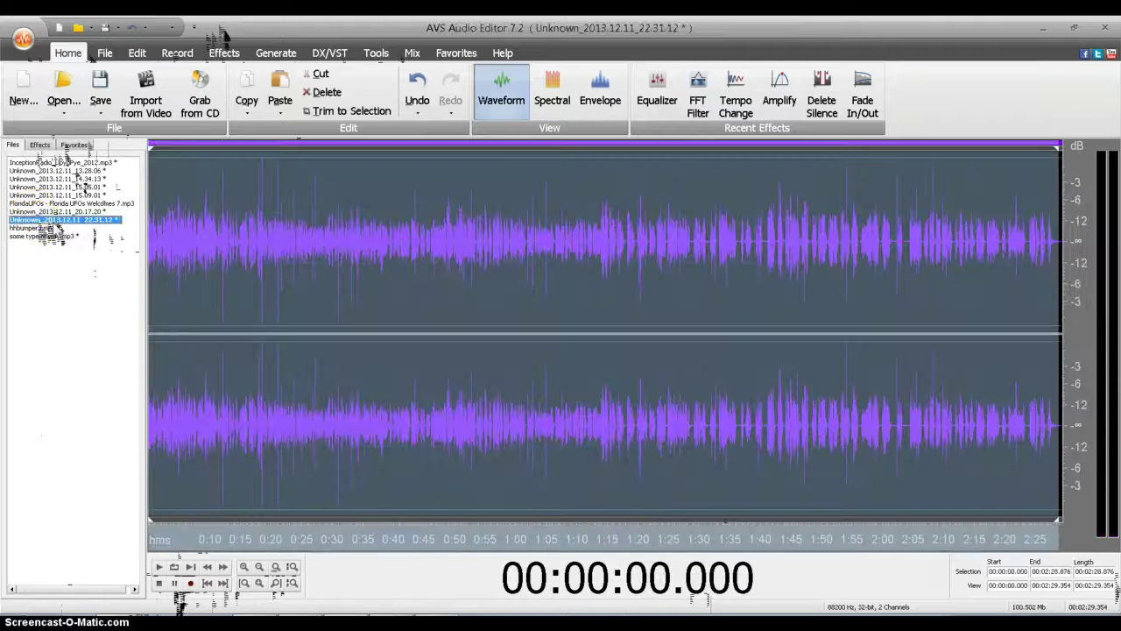
right_click(296, 244)
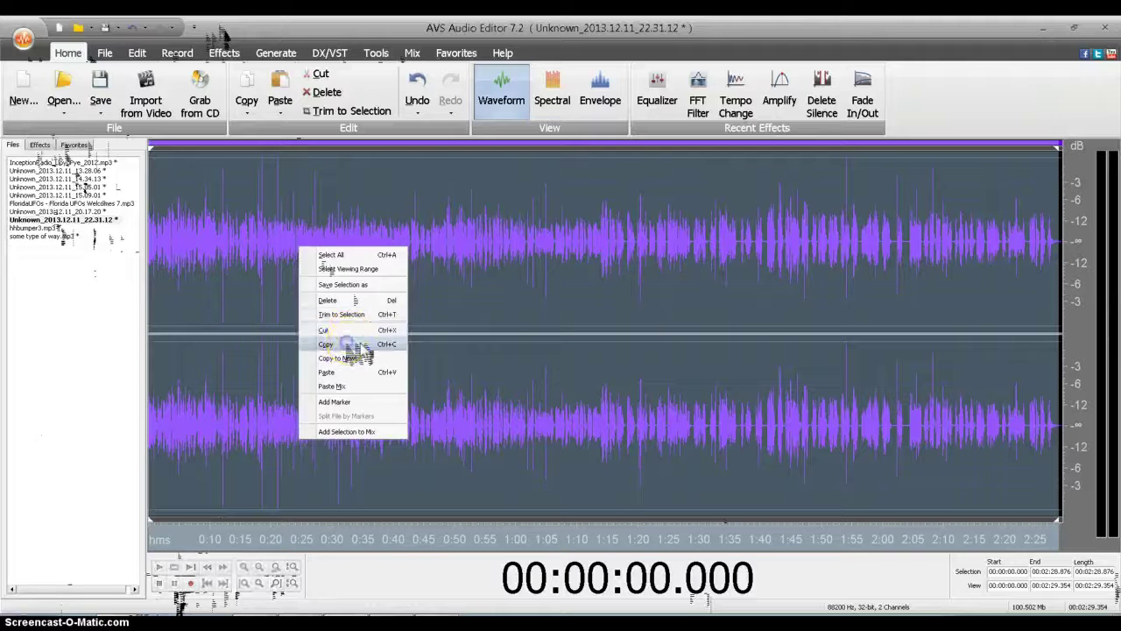
left_click(346, 332)
Step: Paste Mix it into some type of way.mp3 at 13.658 s with Amplify Paste at 72%
double_click(44, 237)
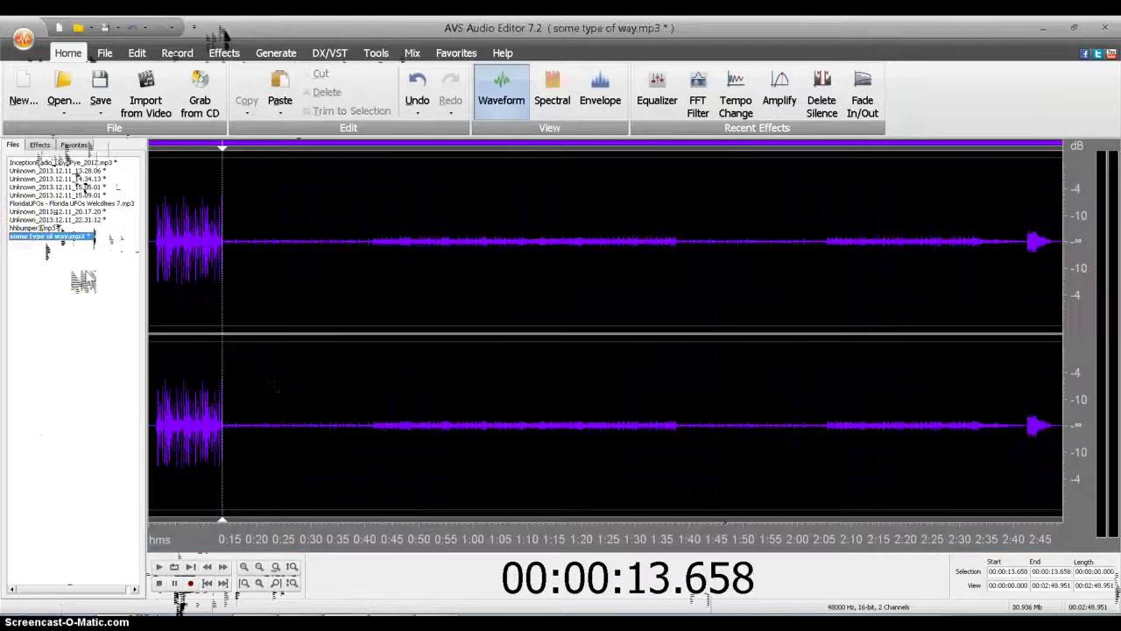
right_click(230, 428)
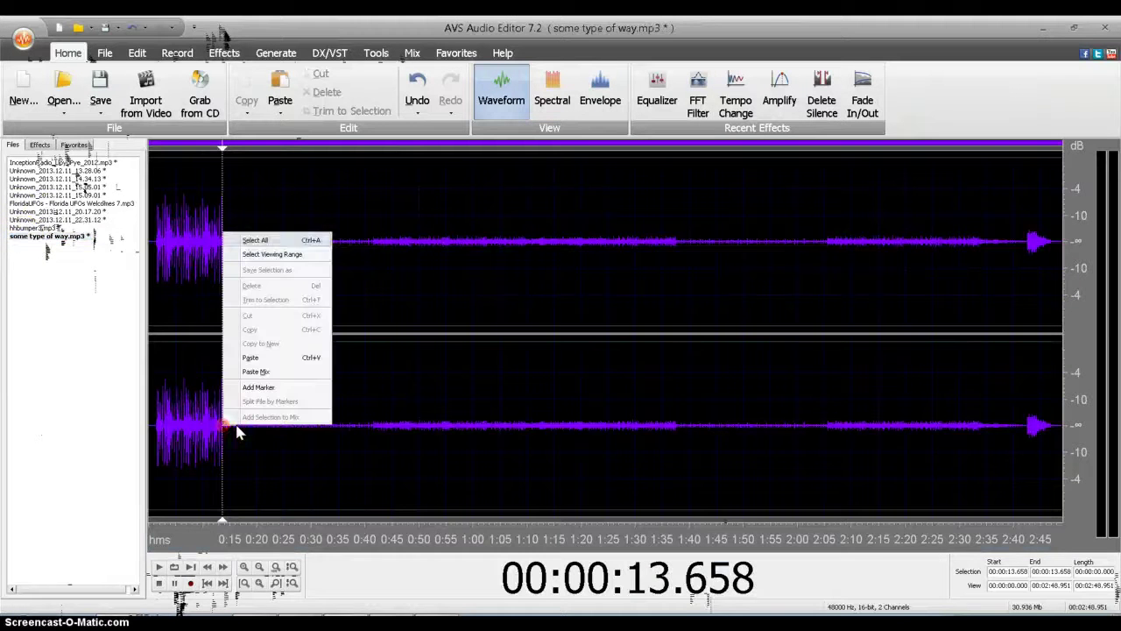
left_click(263, 368)
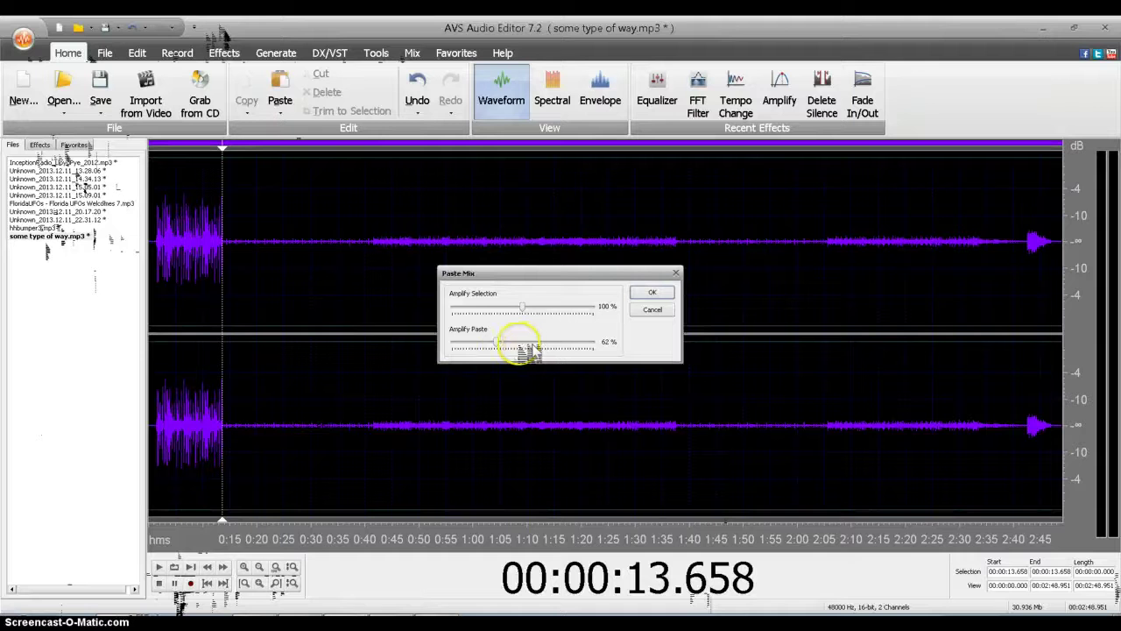
left_click_drag(507, 350, 517, 351)
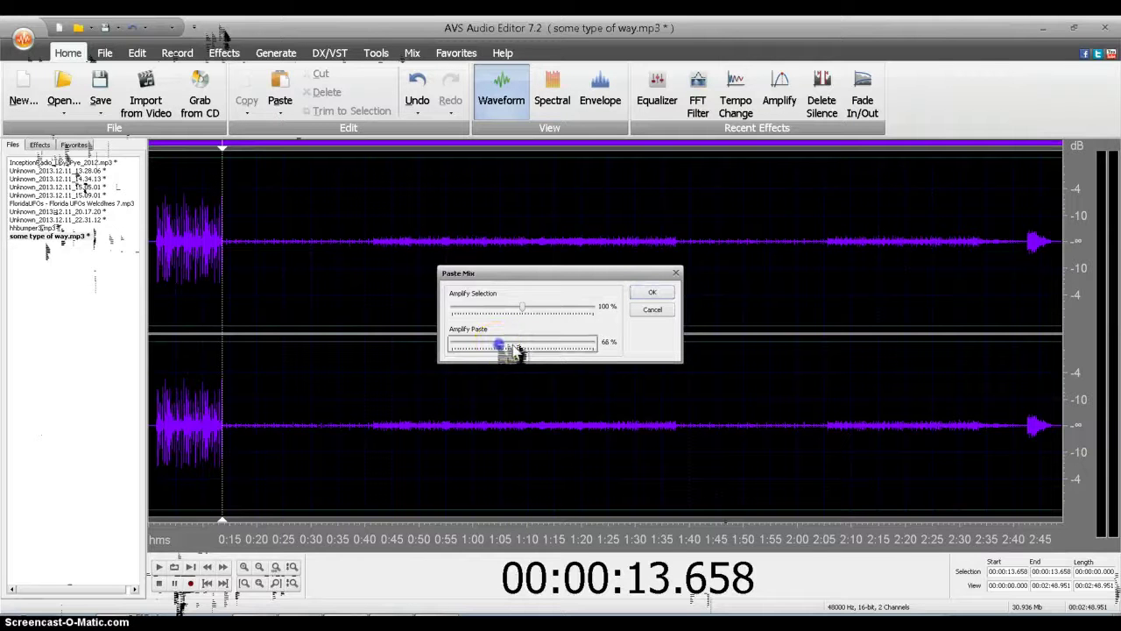
left_click(652, 291)
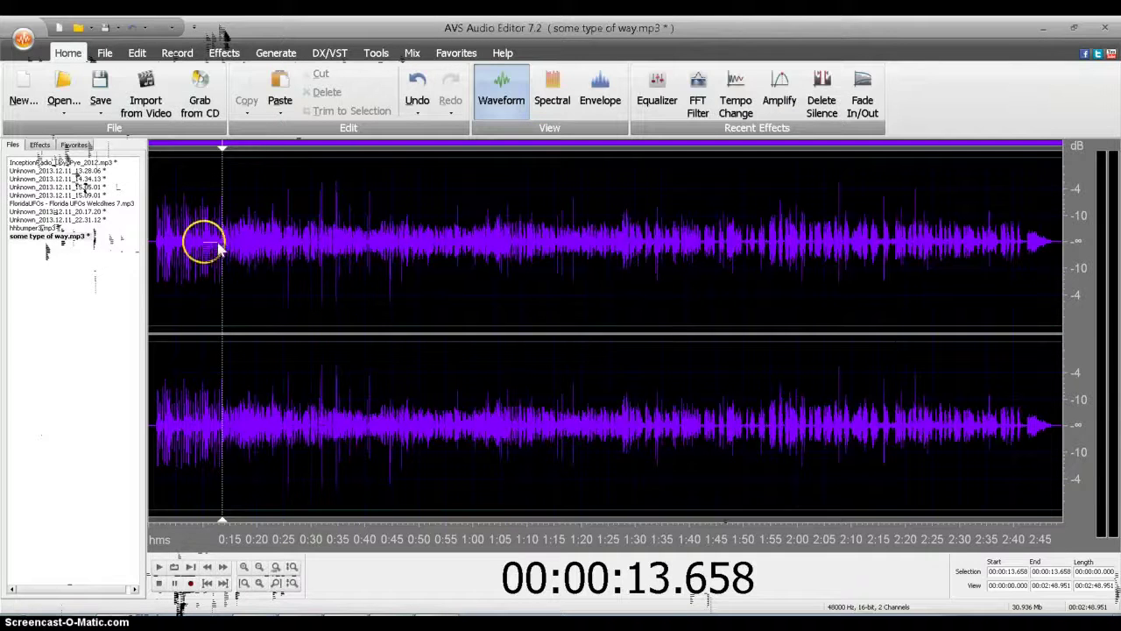
Step: Play the mix from 10.262 s, stop, then select 1.512 s to 13.179 s
left_click(204, 242)
left_click(161, 567)
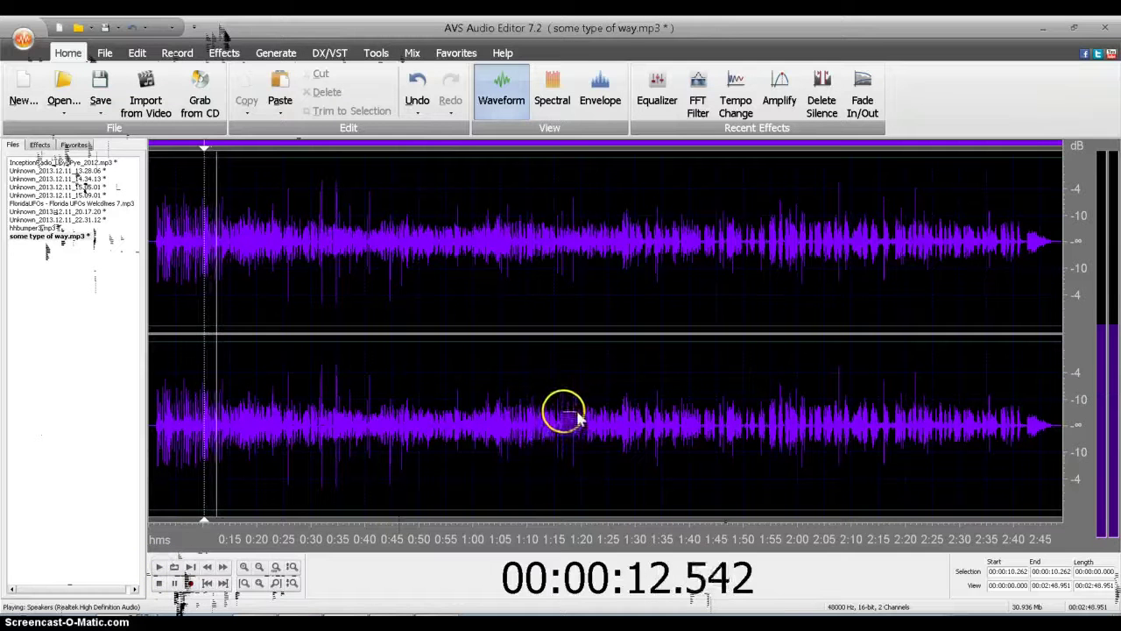
mouse_move(543, 412)
left_mouse_down()
mouse_move(220, 408)
mouse_move(229, 419)
mouse_move(215, 427)
left_mouse_up()
left_click(160, 583)
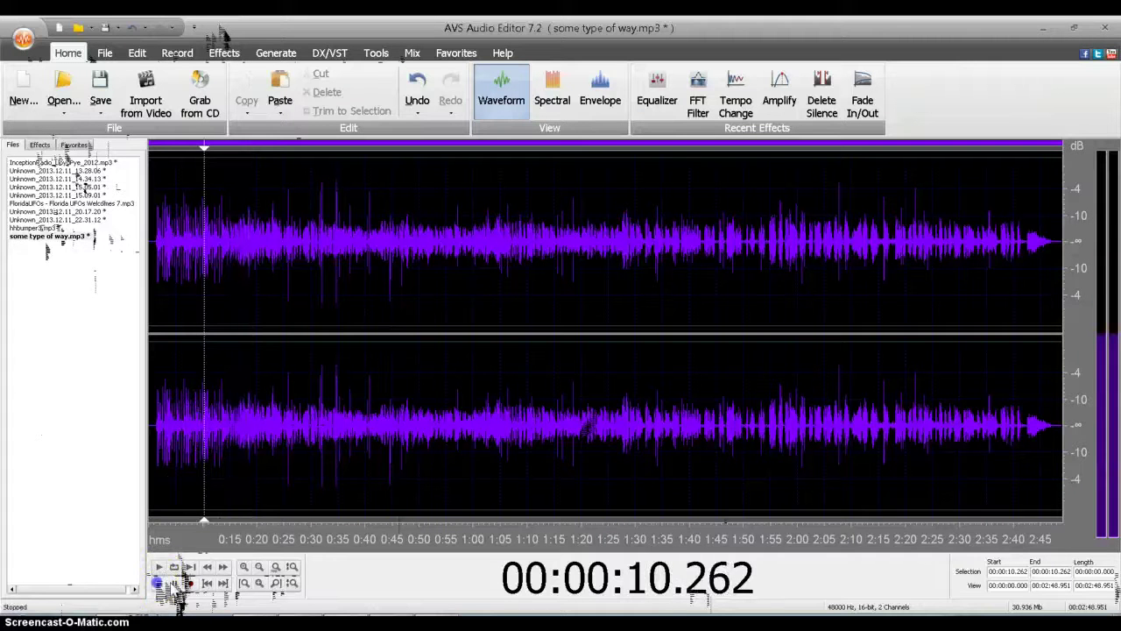
left_click(220, 422)
left_click_drag(220, 424, 158, 448)
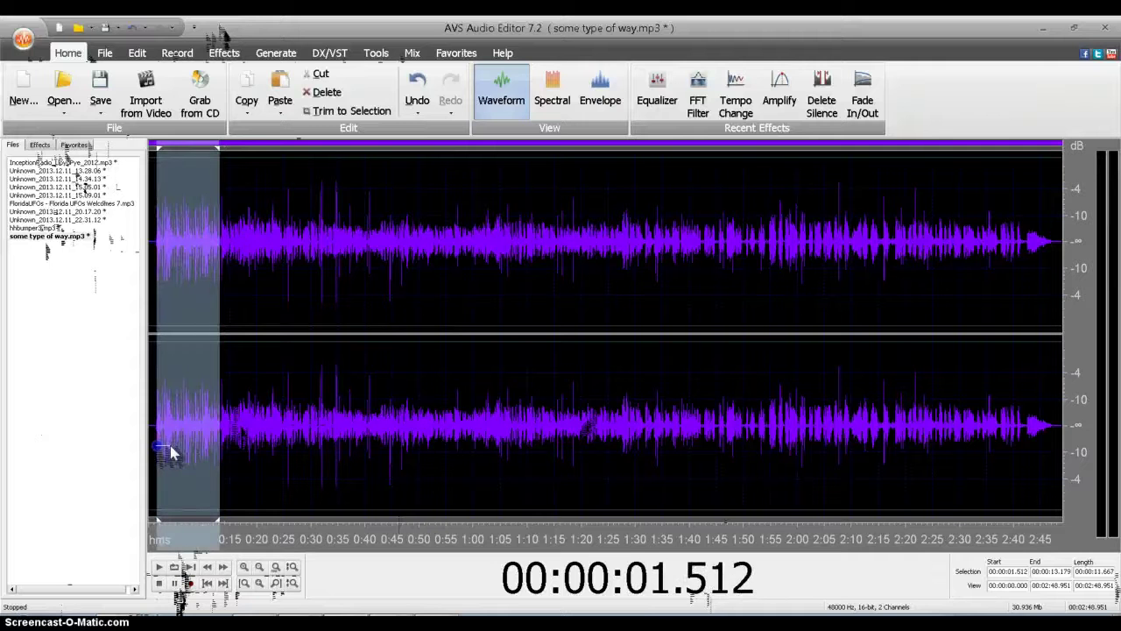
Step: Lower the 0:01.512–0:13.179 opening bumper by -7.0 dB with Amplify, then clear the selection
left_click(39, 144)
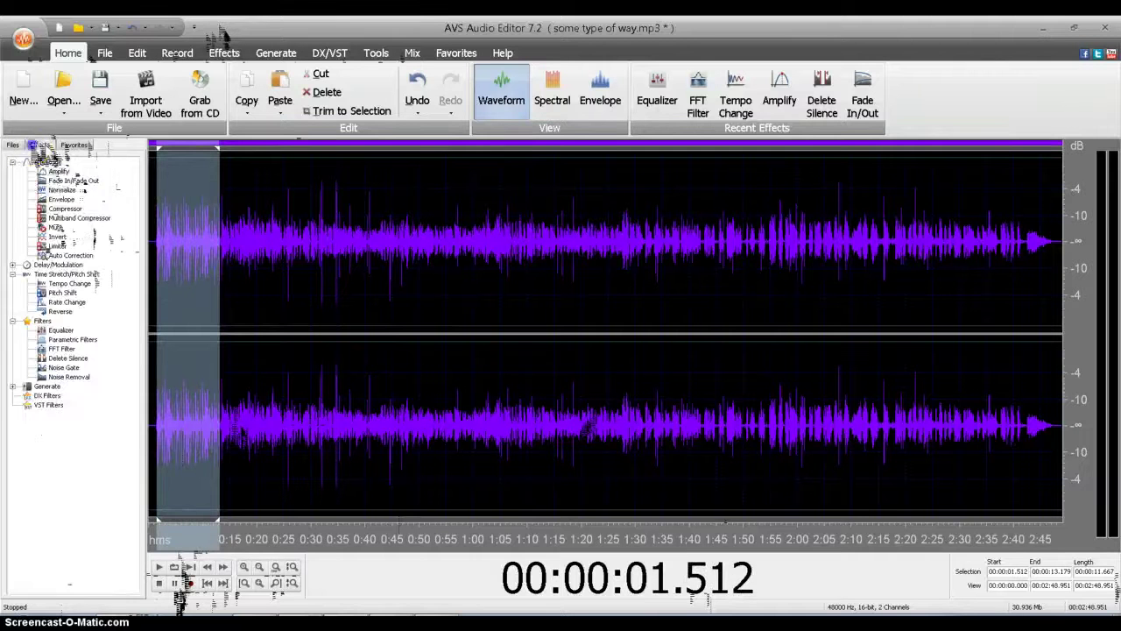
double_click(54, 171)
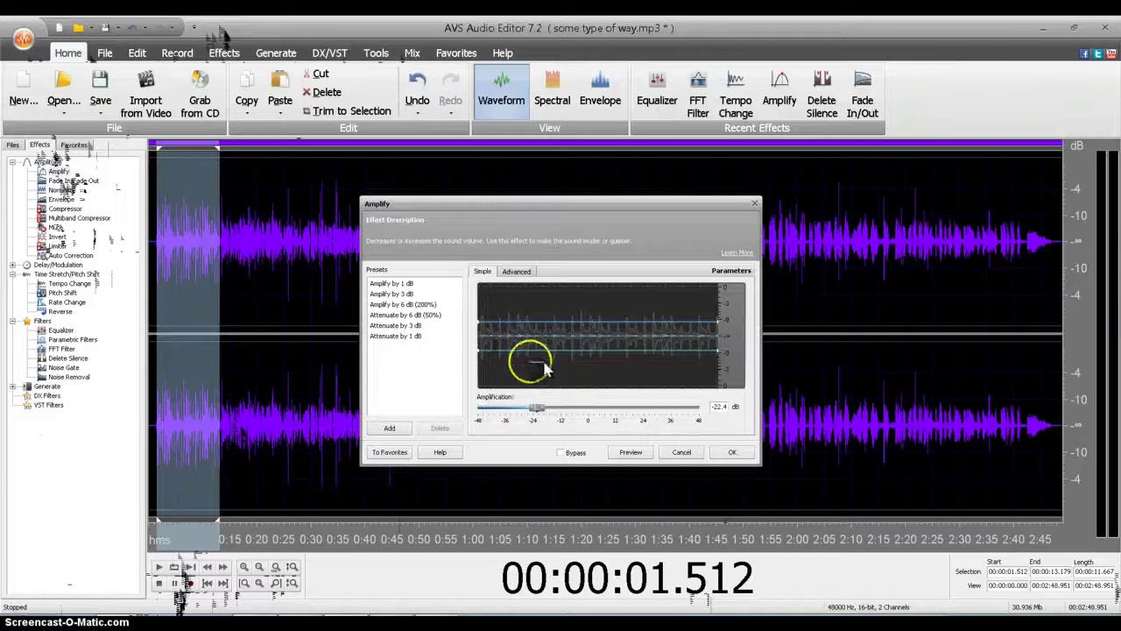
mouse_move(565, 412)
left_mouse_down()
mouse_move(587, 412)
mouse_move(570, 410)
left_mouse_up()
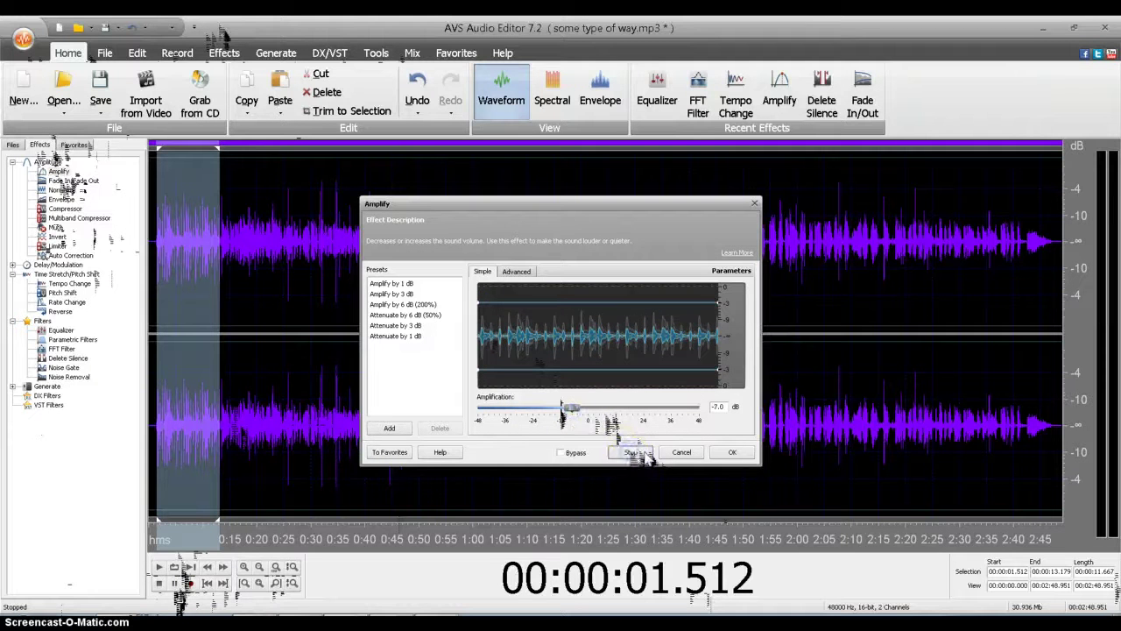
left_click(743, 452)
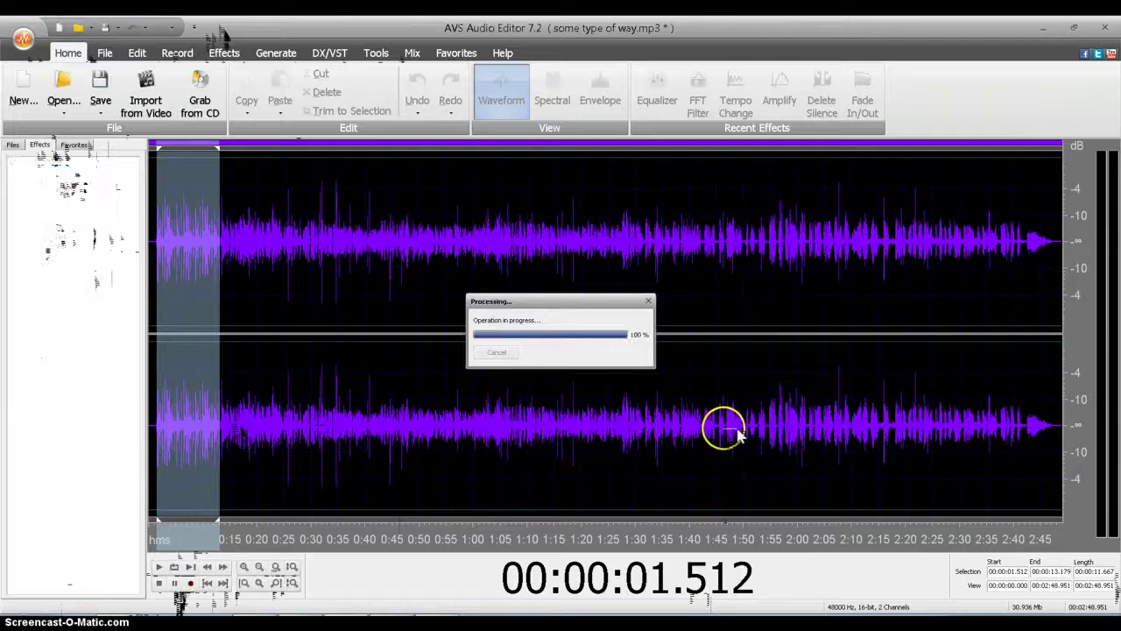
left_click(180, 438)
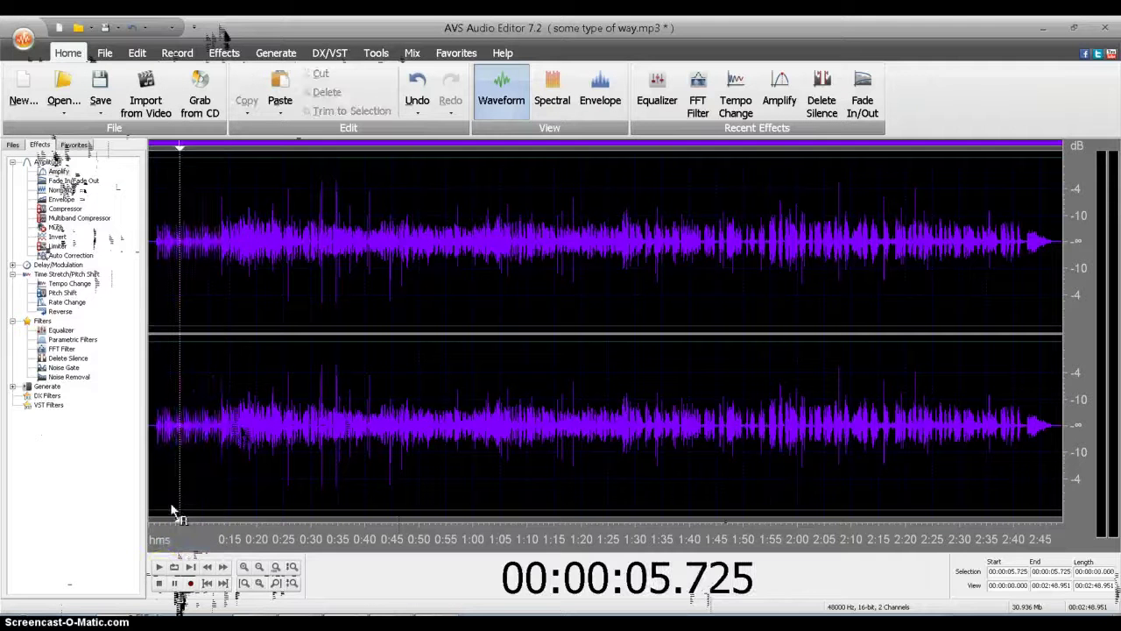
Step: Play back the mix from about 12 s, 2:36 and the start, then select 0:00–2:48.8
left_click(158, 567)
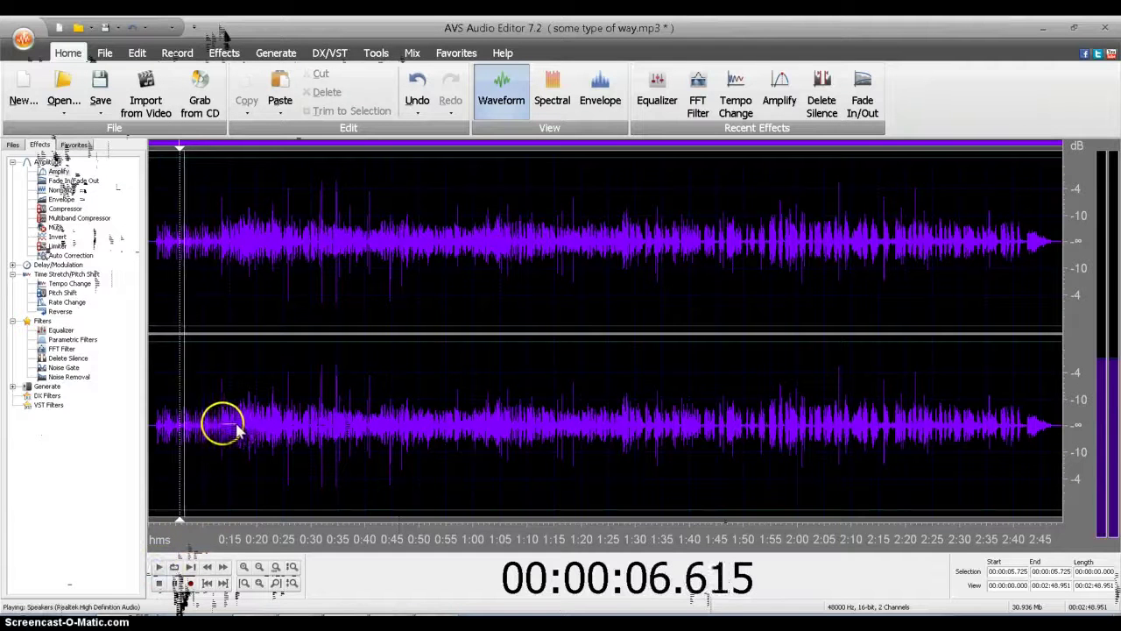
left_click(214, 426)
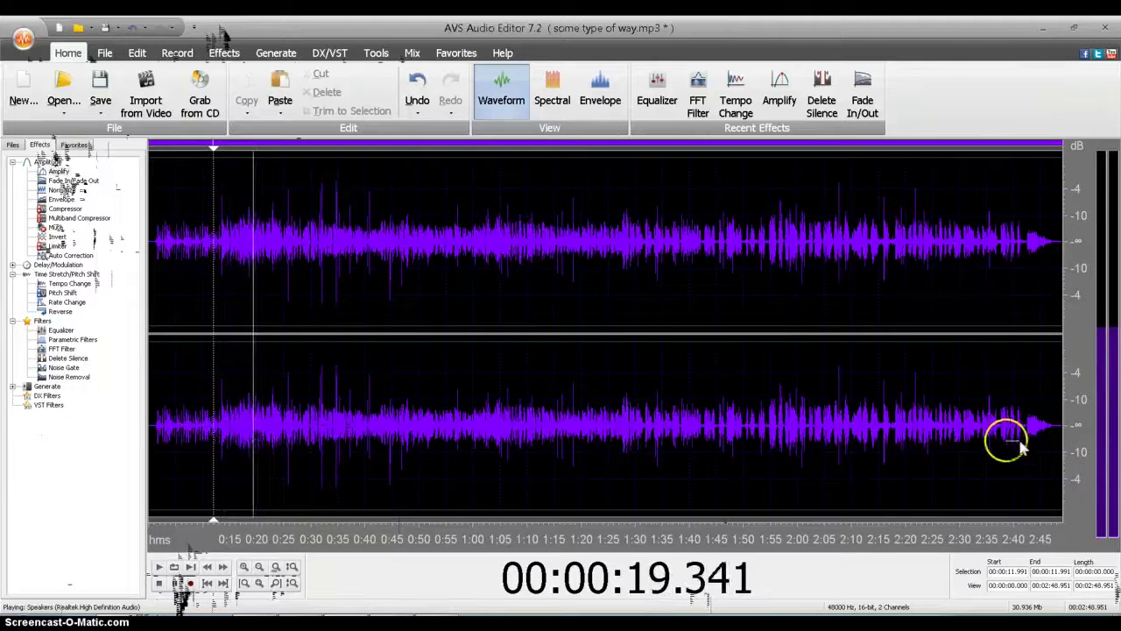
left_click(996, 429)
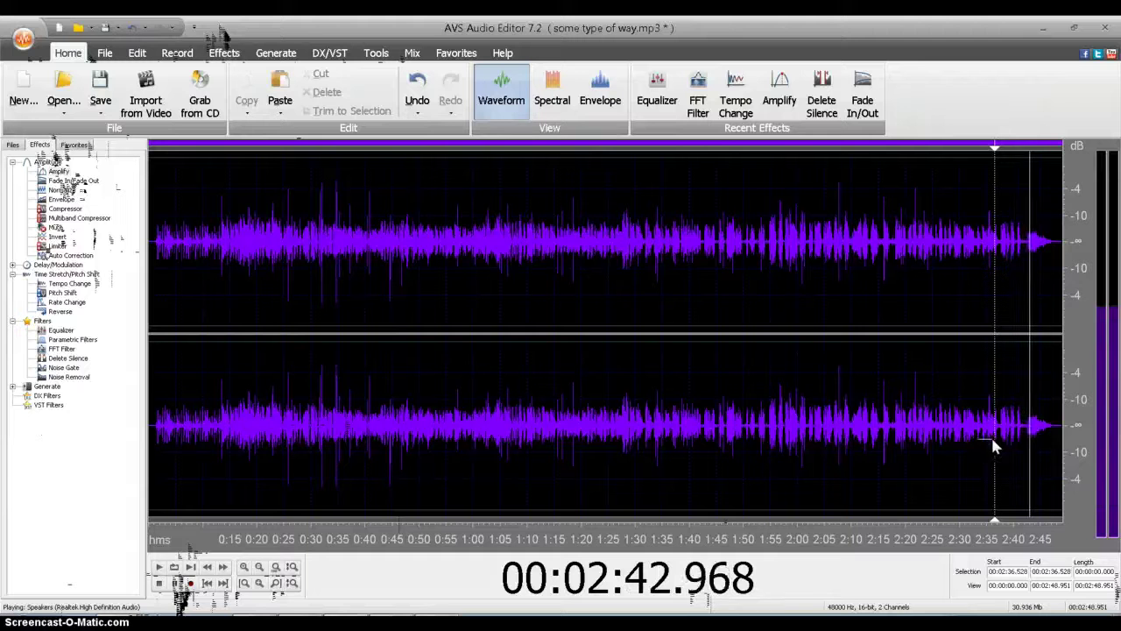
left_click(1087, 433)
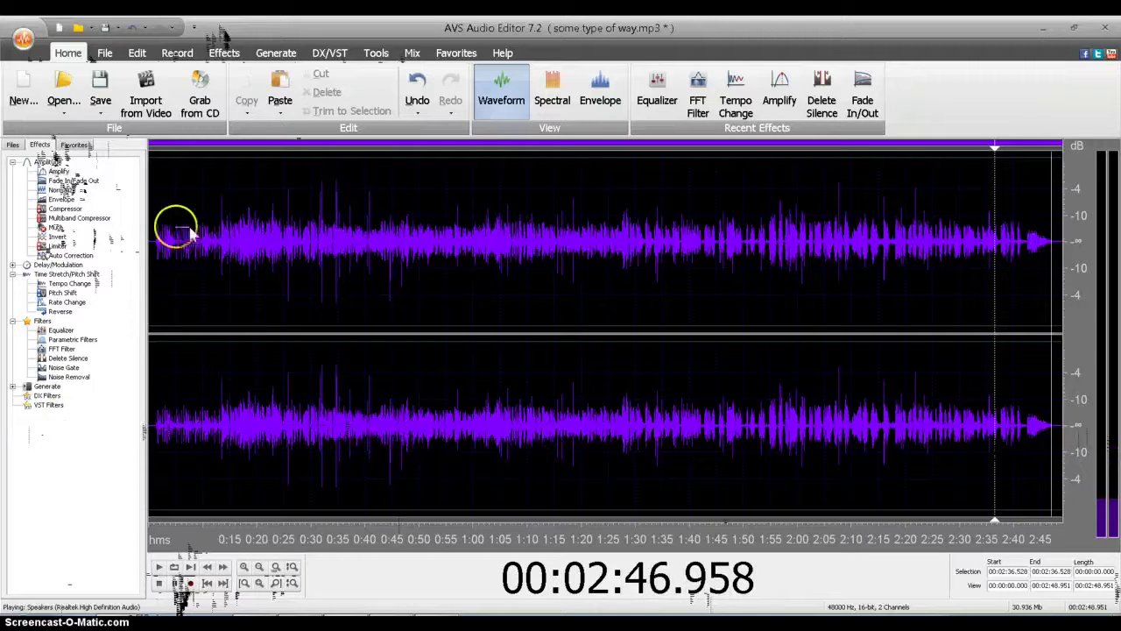
left_click(166, 245)
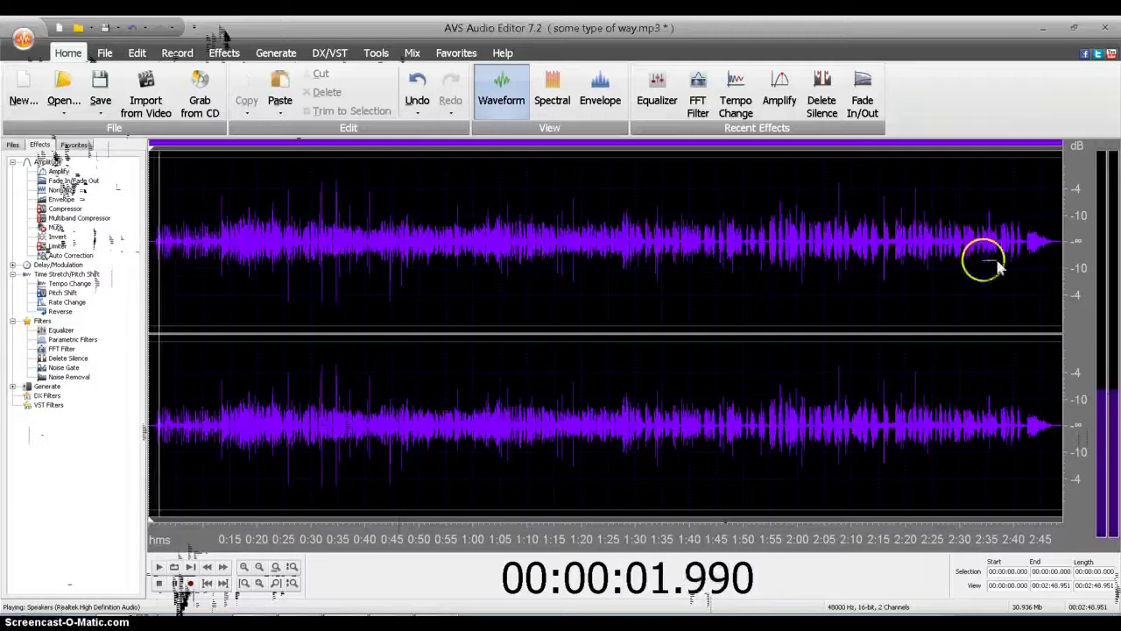
left_click(159, 582)
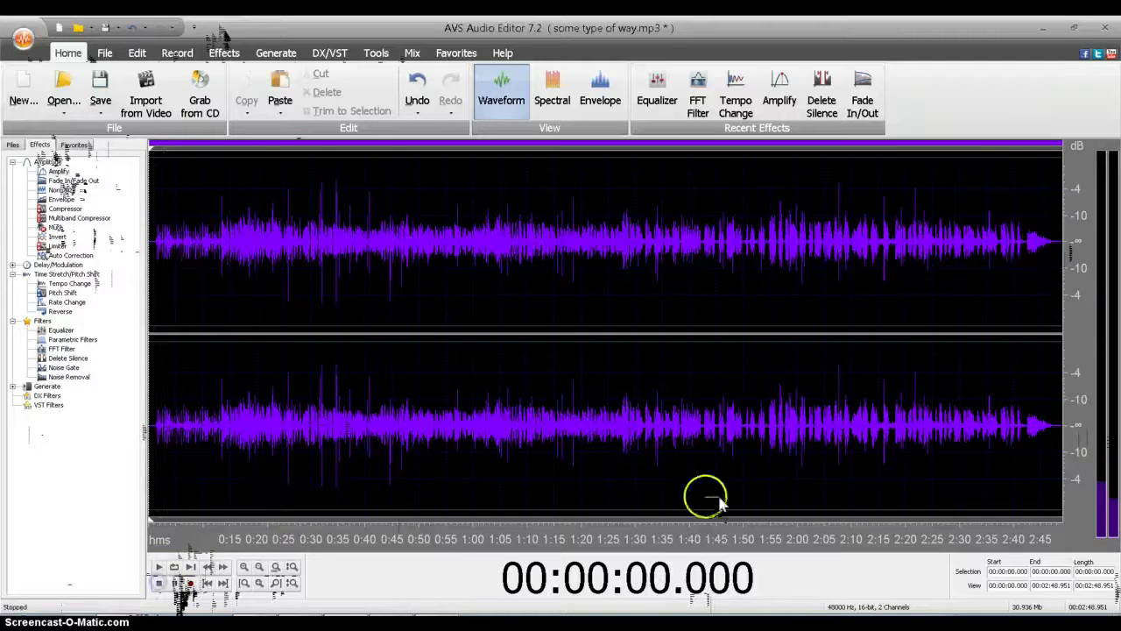
left_click_drag(1078, 425, 149, 431)
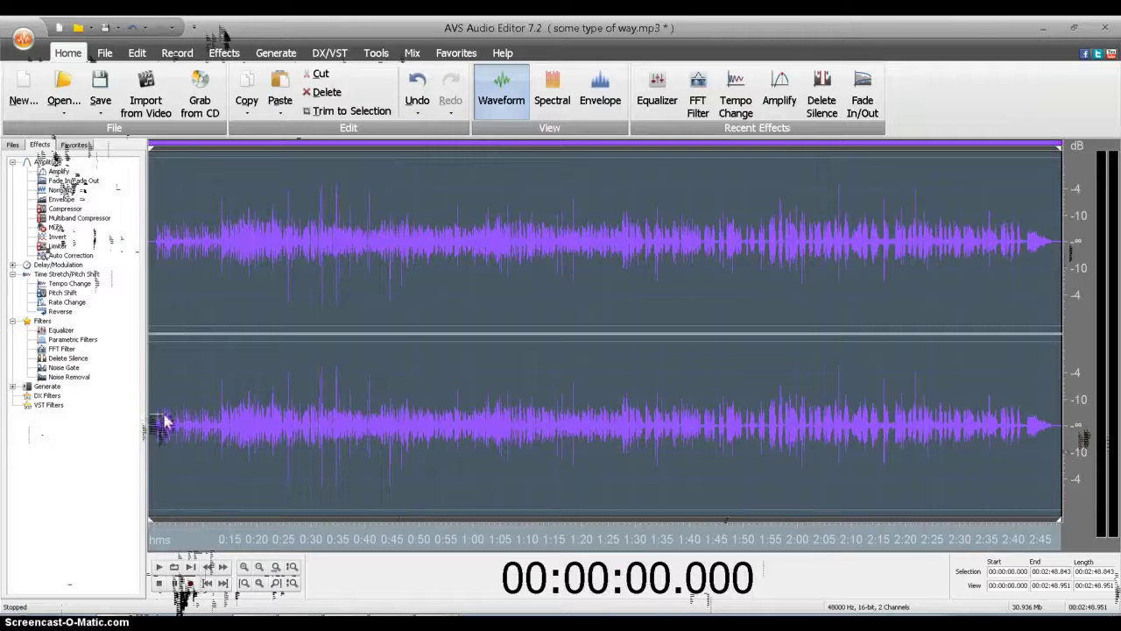
Step: Raise the entire selected track by 4.2 dB using the Amplify effect
left_click(42, 166)
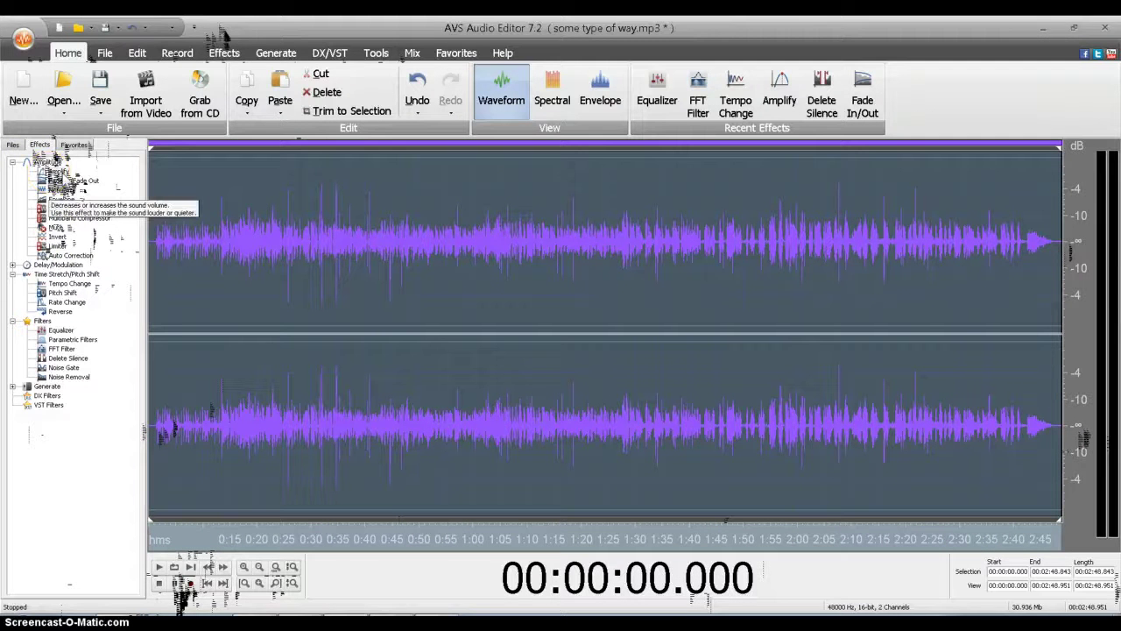
double_click(54, 171)
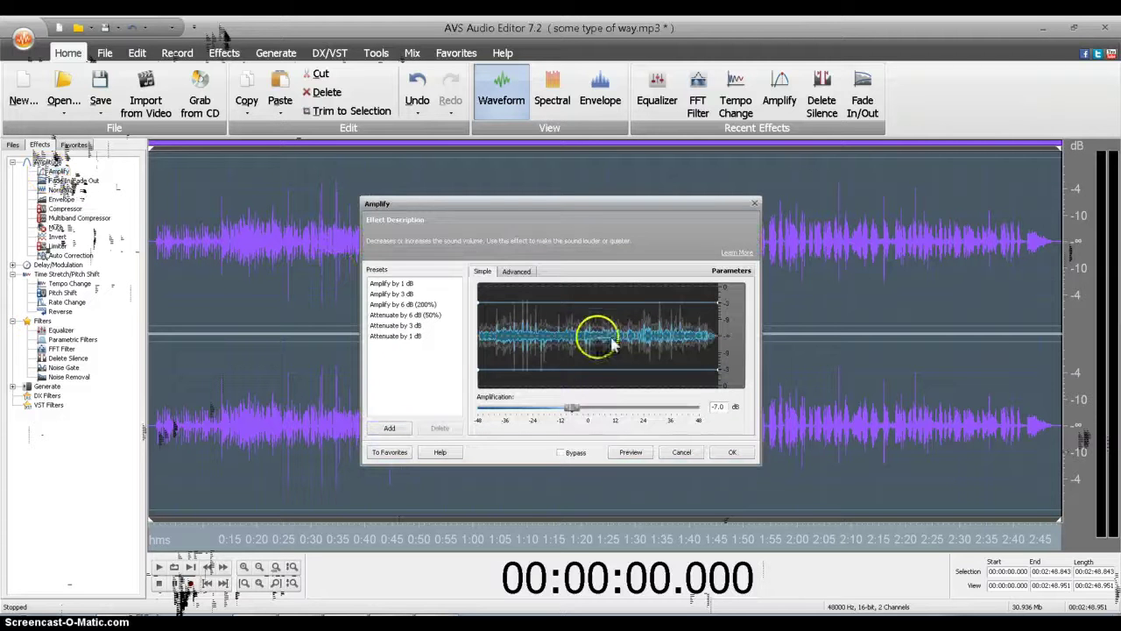
left_click_drag(571, 409, 602, 410)
left_click(736, 456)
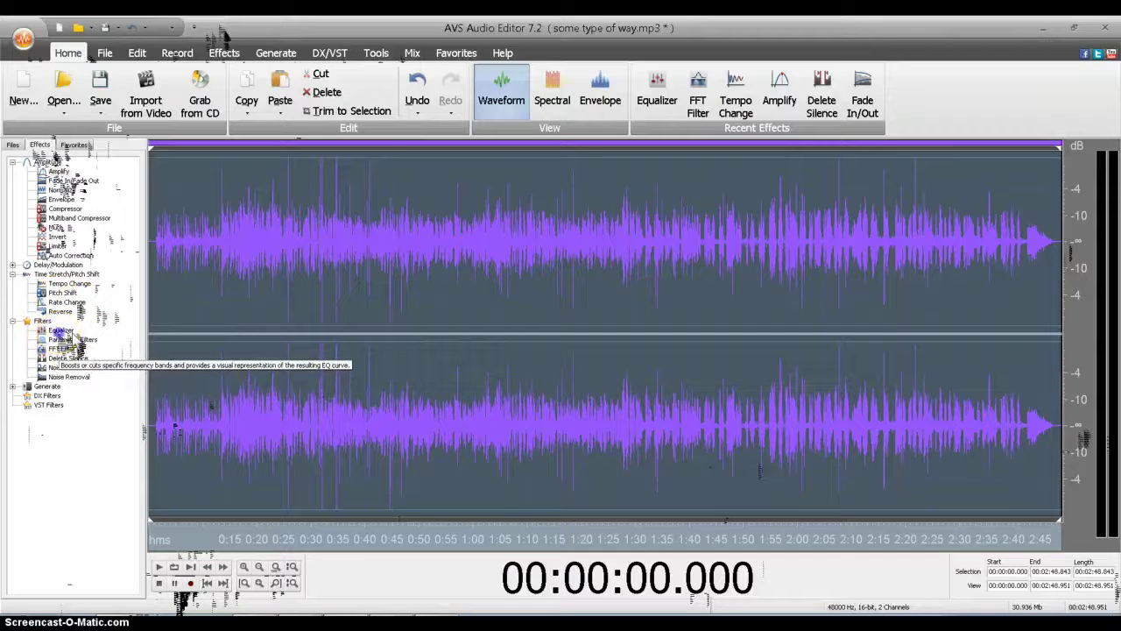
Step: Preview and apply the 10-band Equalizer boosting ~63 Hz and cutting ~1 kHz
double_click(61, 330)
left_click(765, 485)
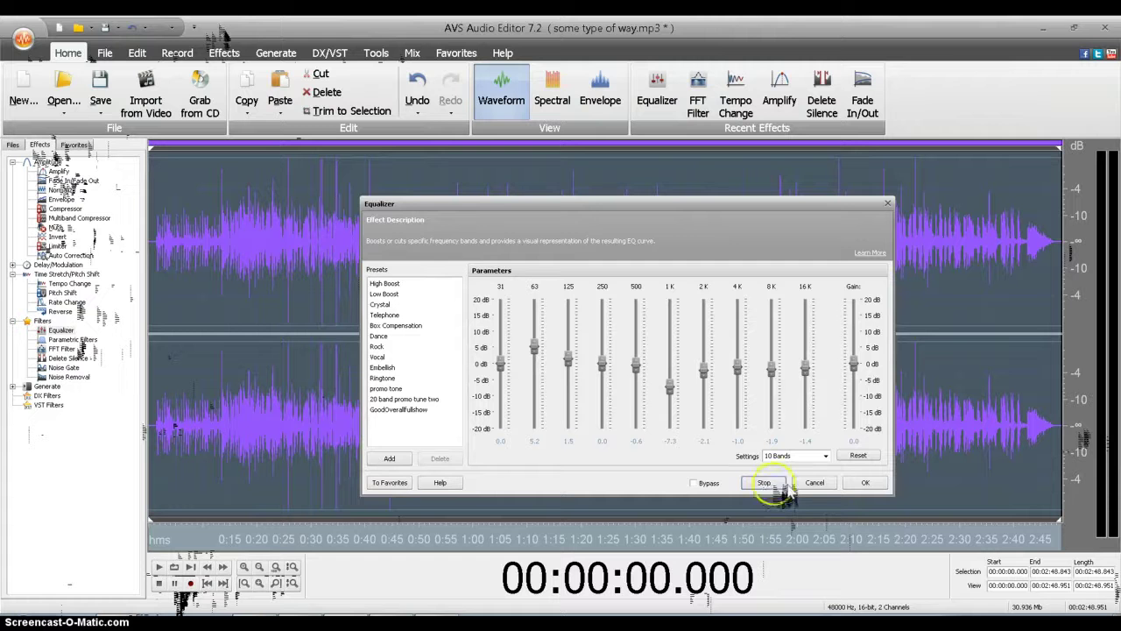
left_click(867, 483)
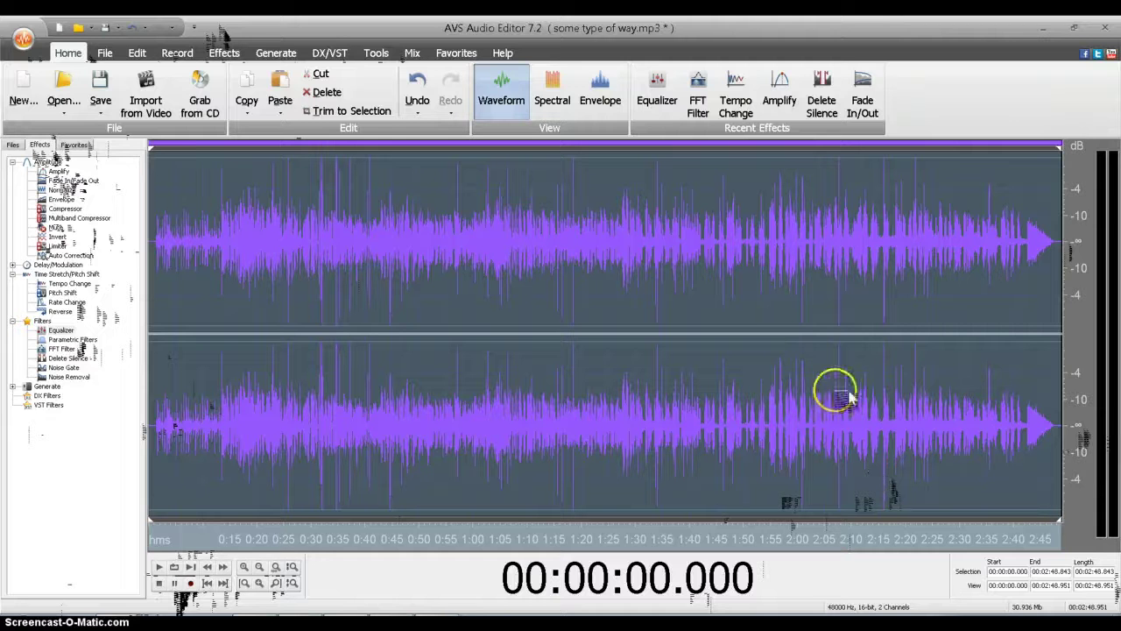
left_click(160, 235)
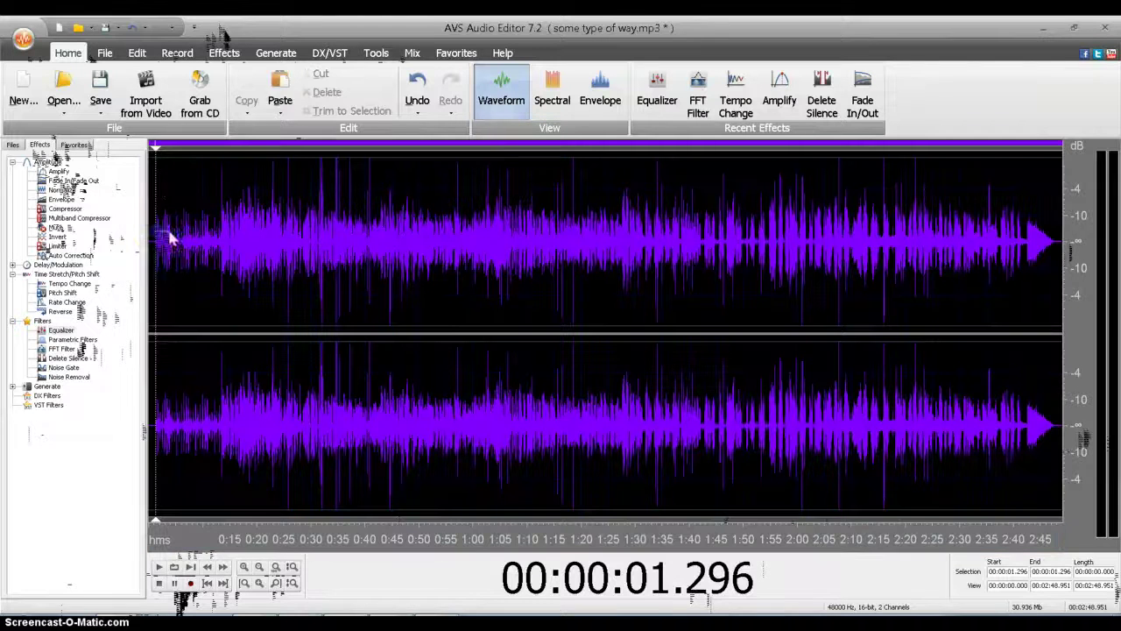
Step: Set the MP3 save settings to 96 Kbps bitrate, 48000 Hz stereo
left_click(100, 107)
left_click(132, 148)
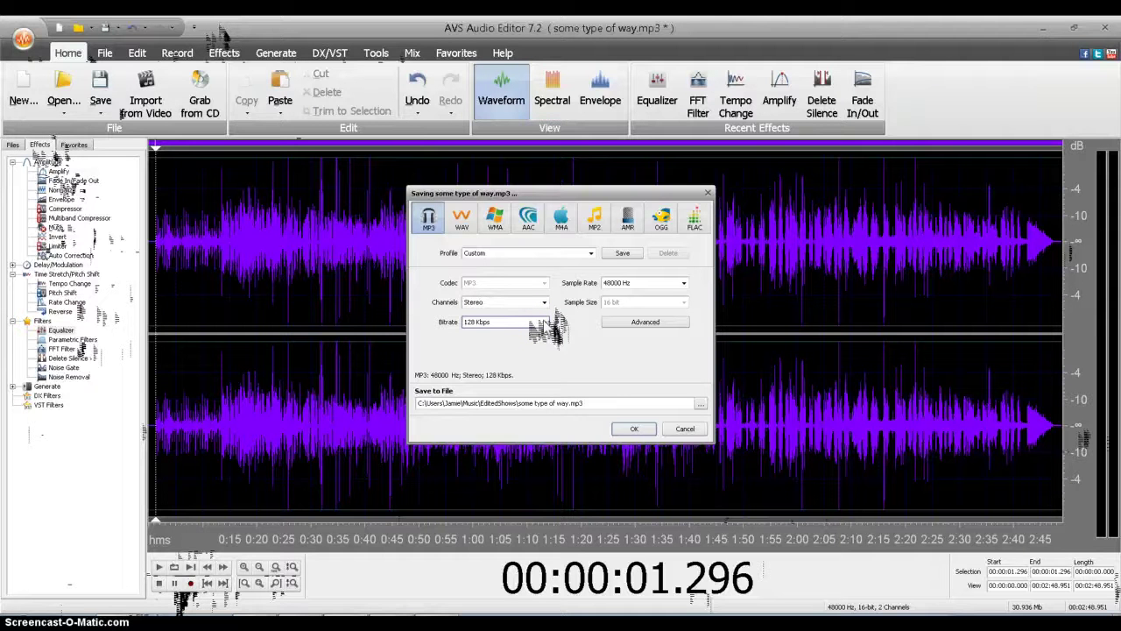
left_click(531, 322)
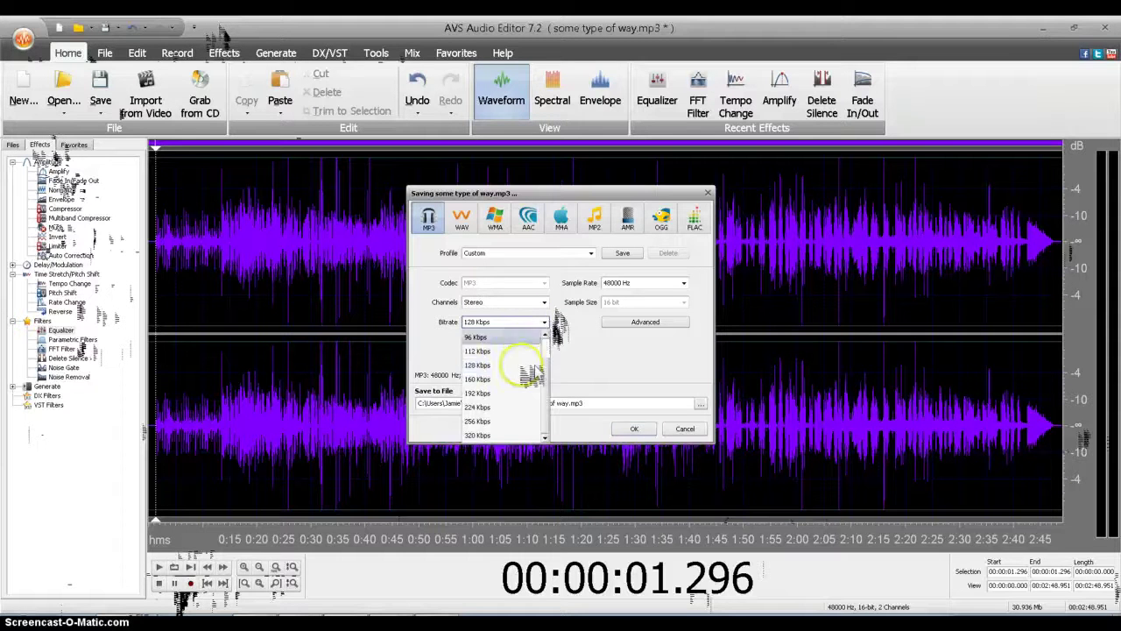
left_click(517, 394)
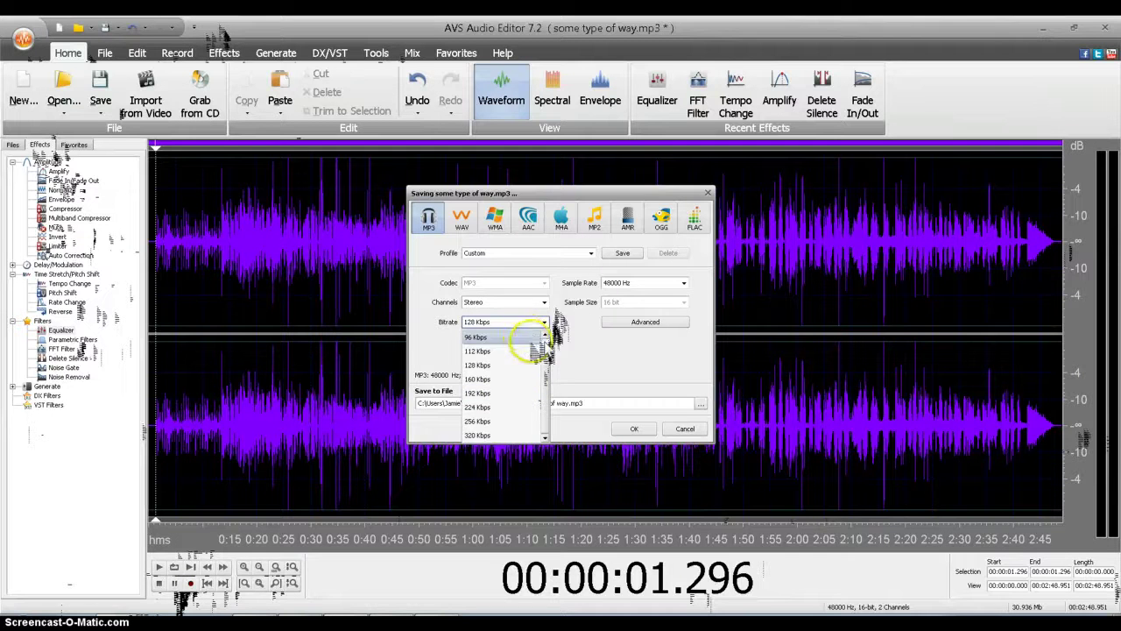
left_click_drag(543, 372, 545, 341)
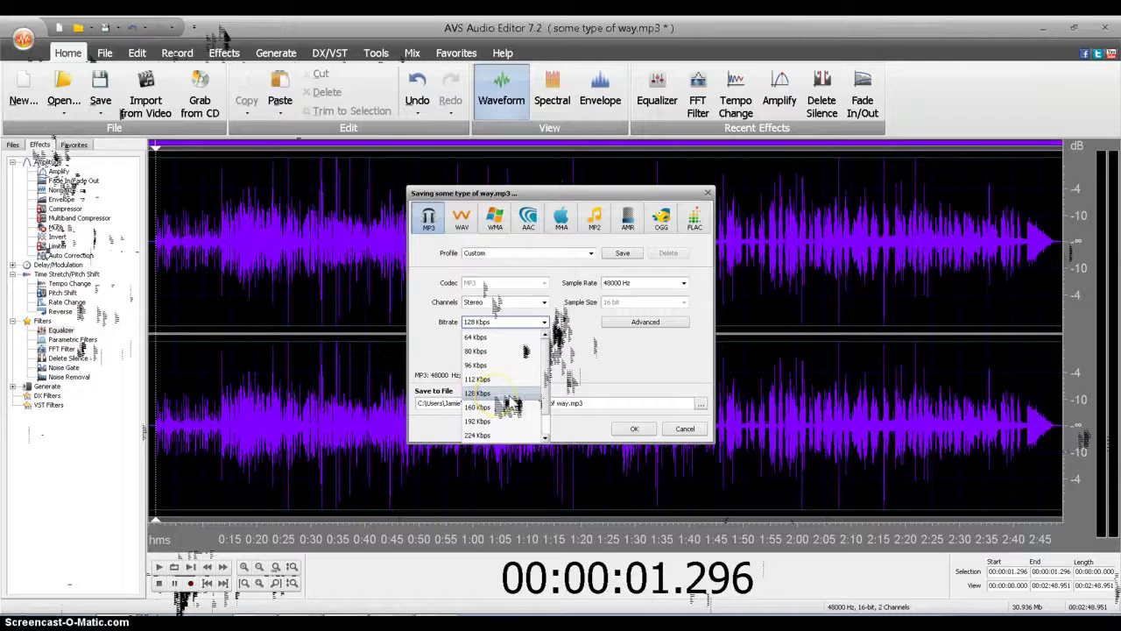
left_click(495, 364)
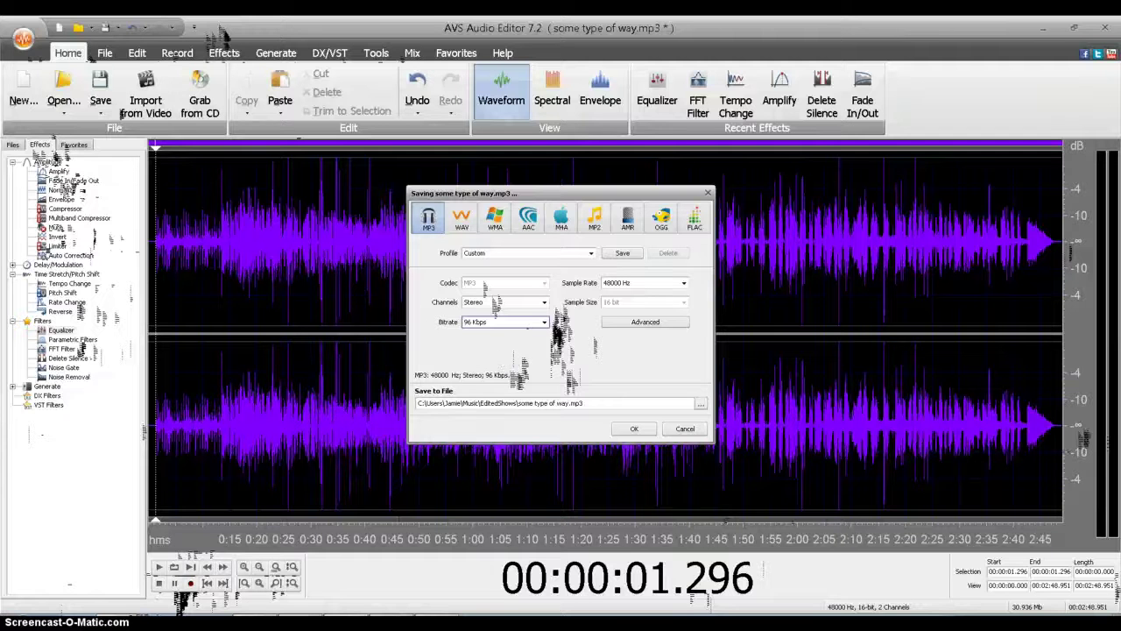
key("super")
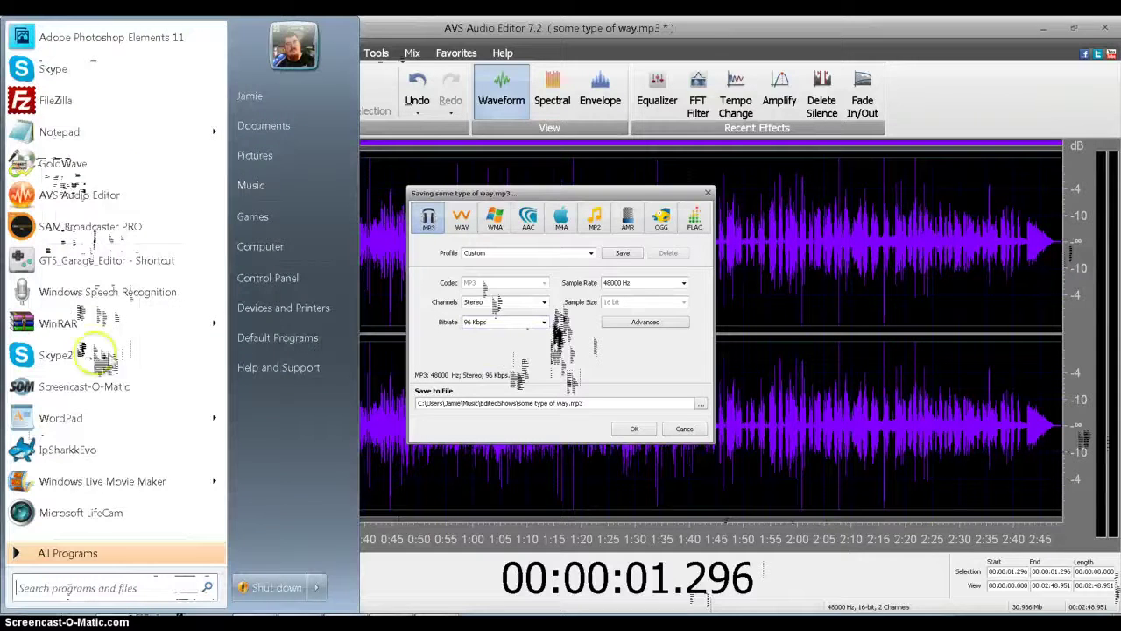
Step: Launch Notepad and type the author's e-mail address into a blank note
left_click(109, 134)
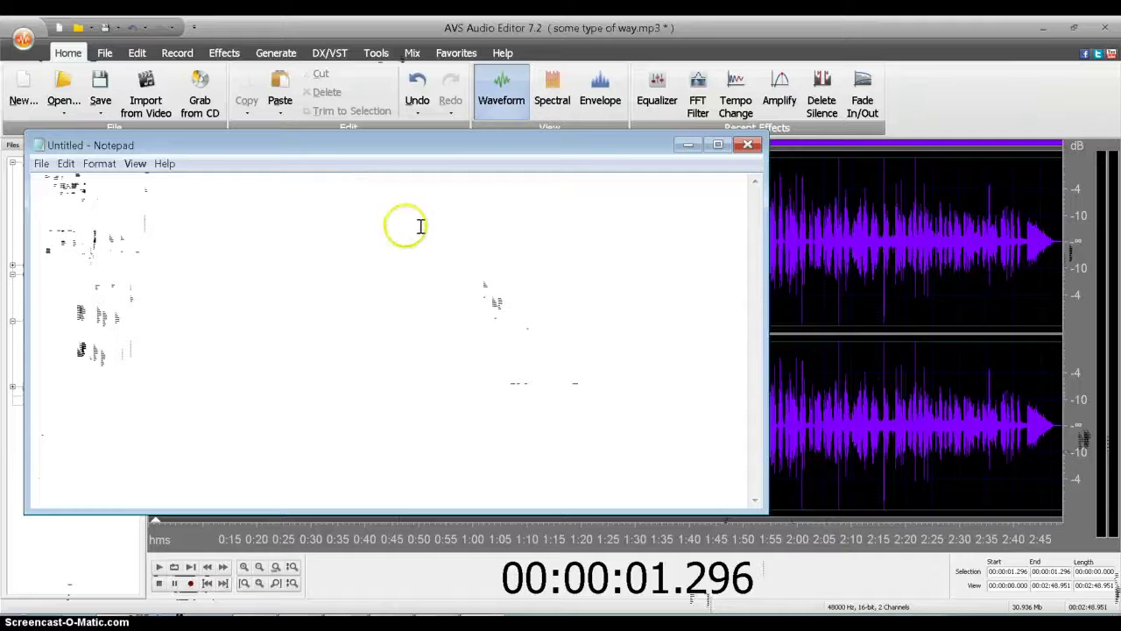
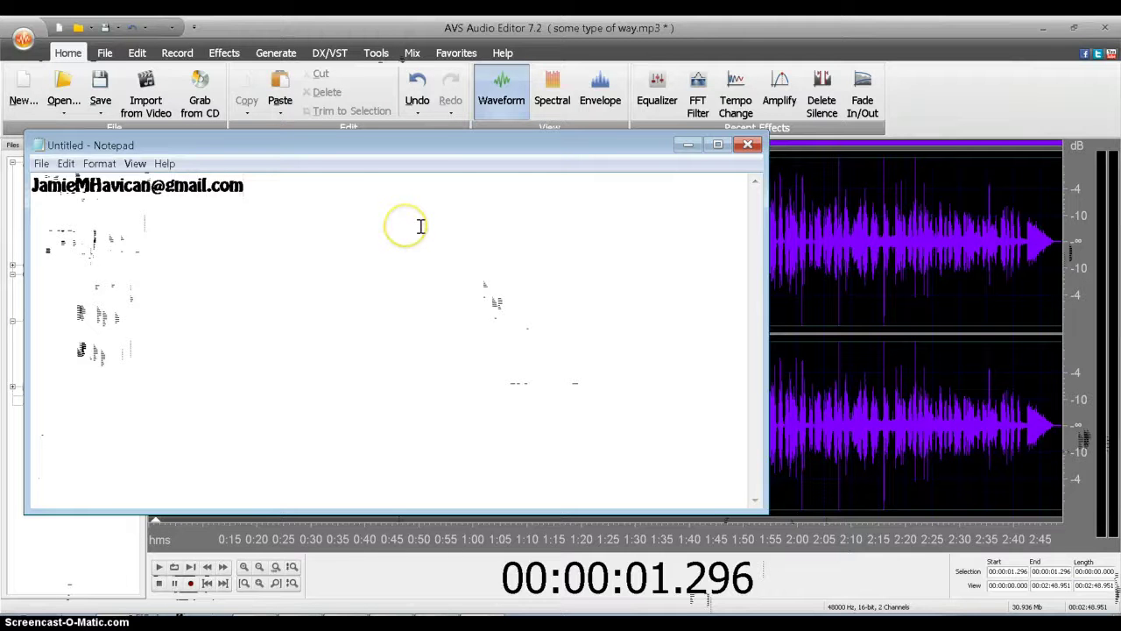
left_click(351, 196)
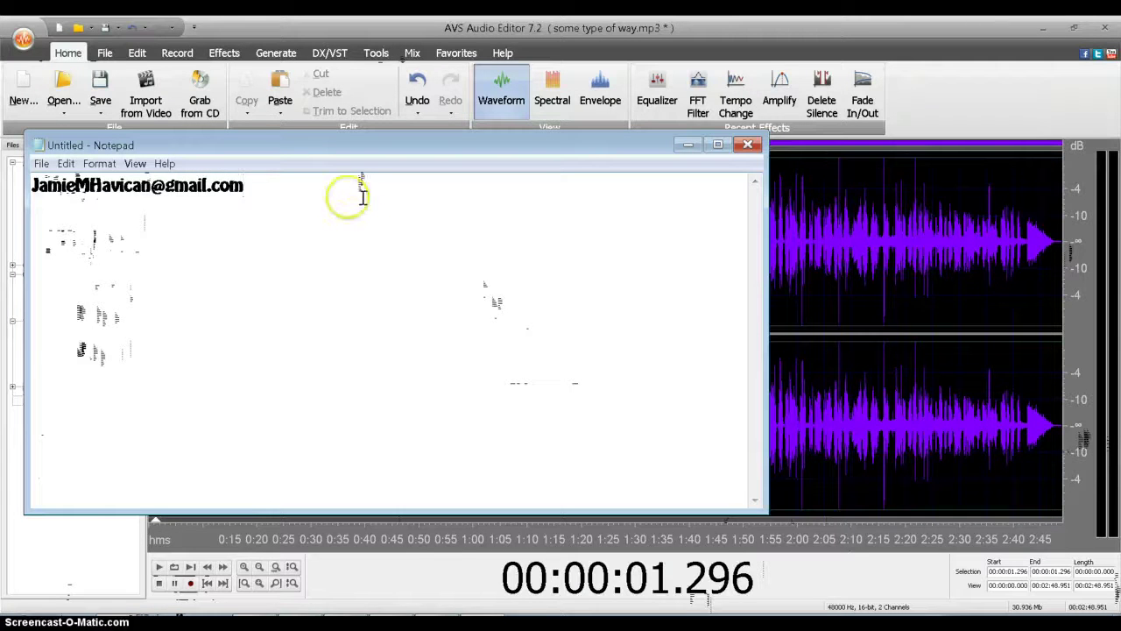
left_click(356, 175)
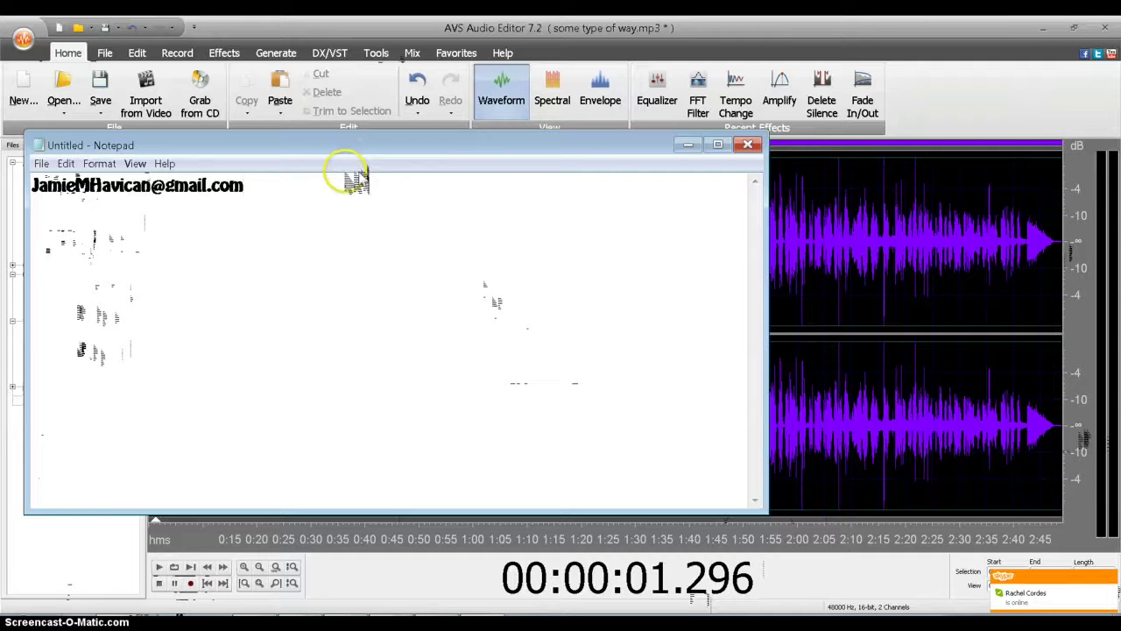